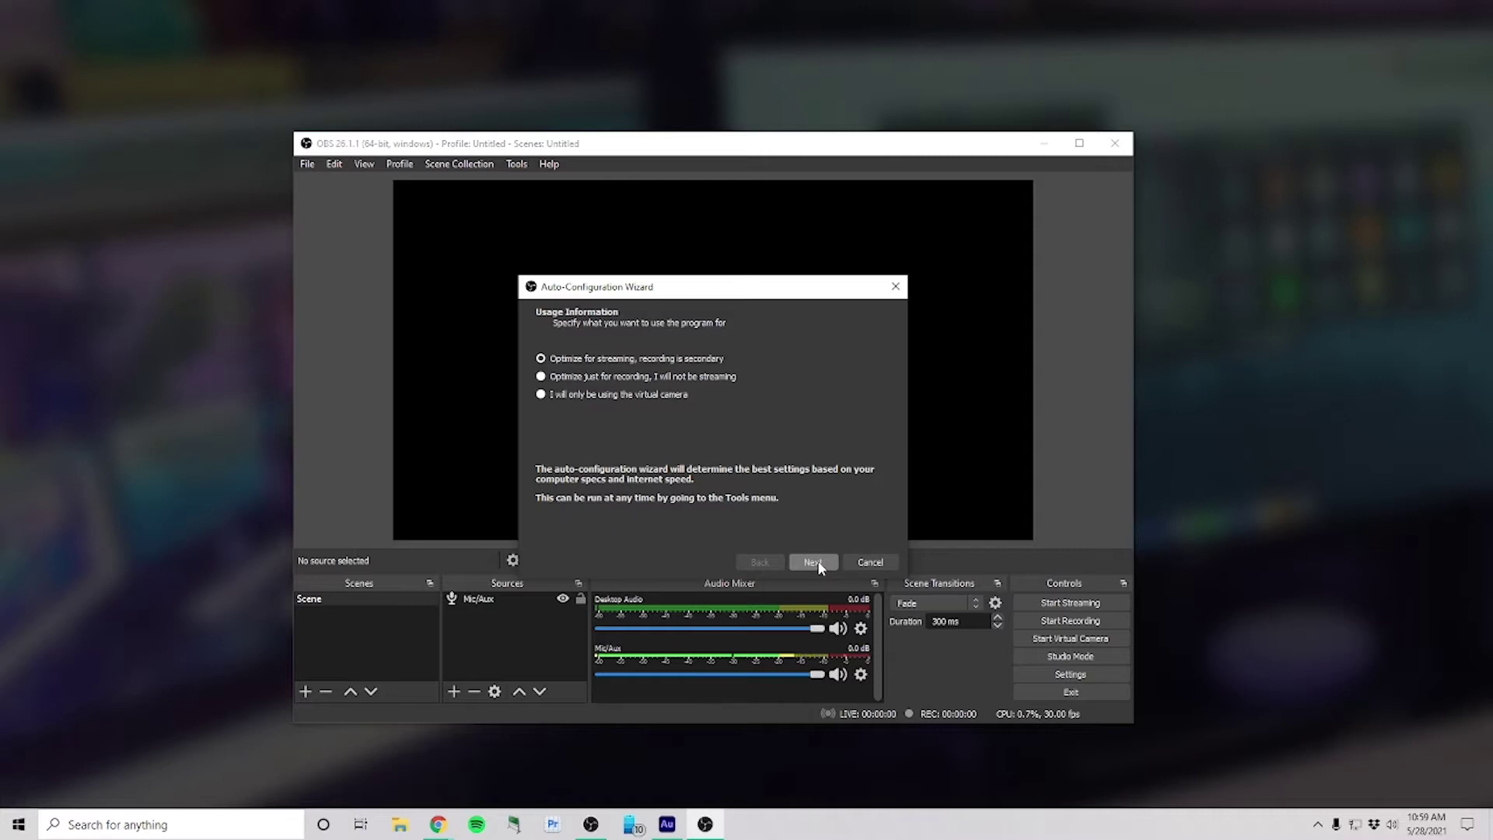
Step: Advance the wizard to the stream information page and keep Twitch as the streaming service
left_click(818, 561)
left_click(818, 562)
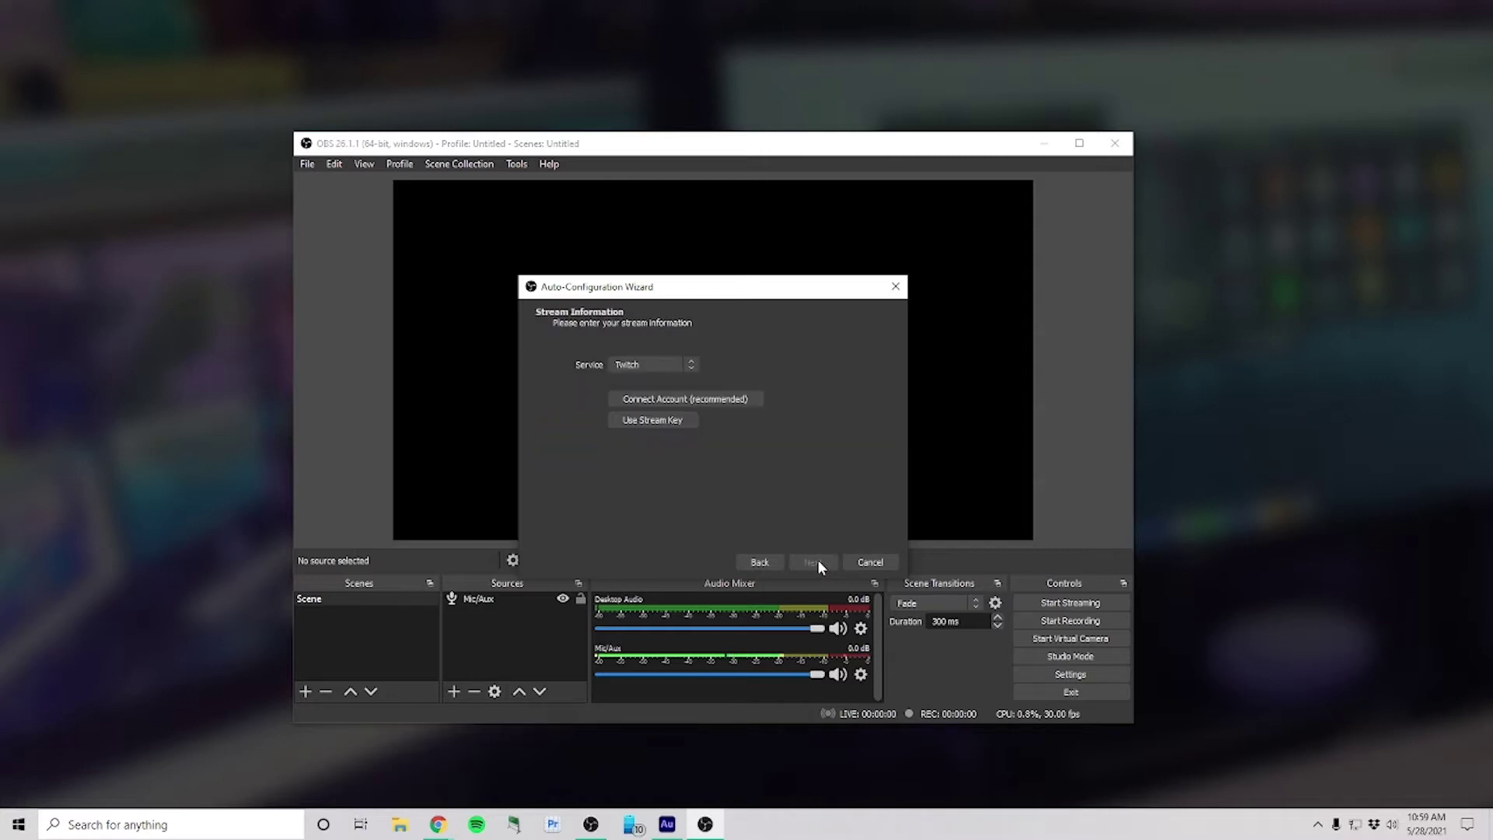
left_click(673, 365)
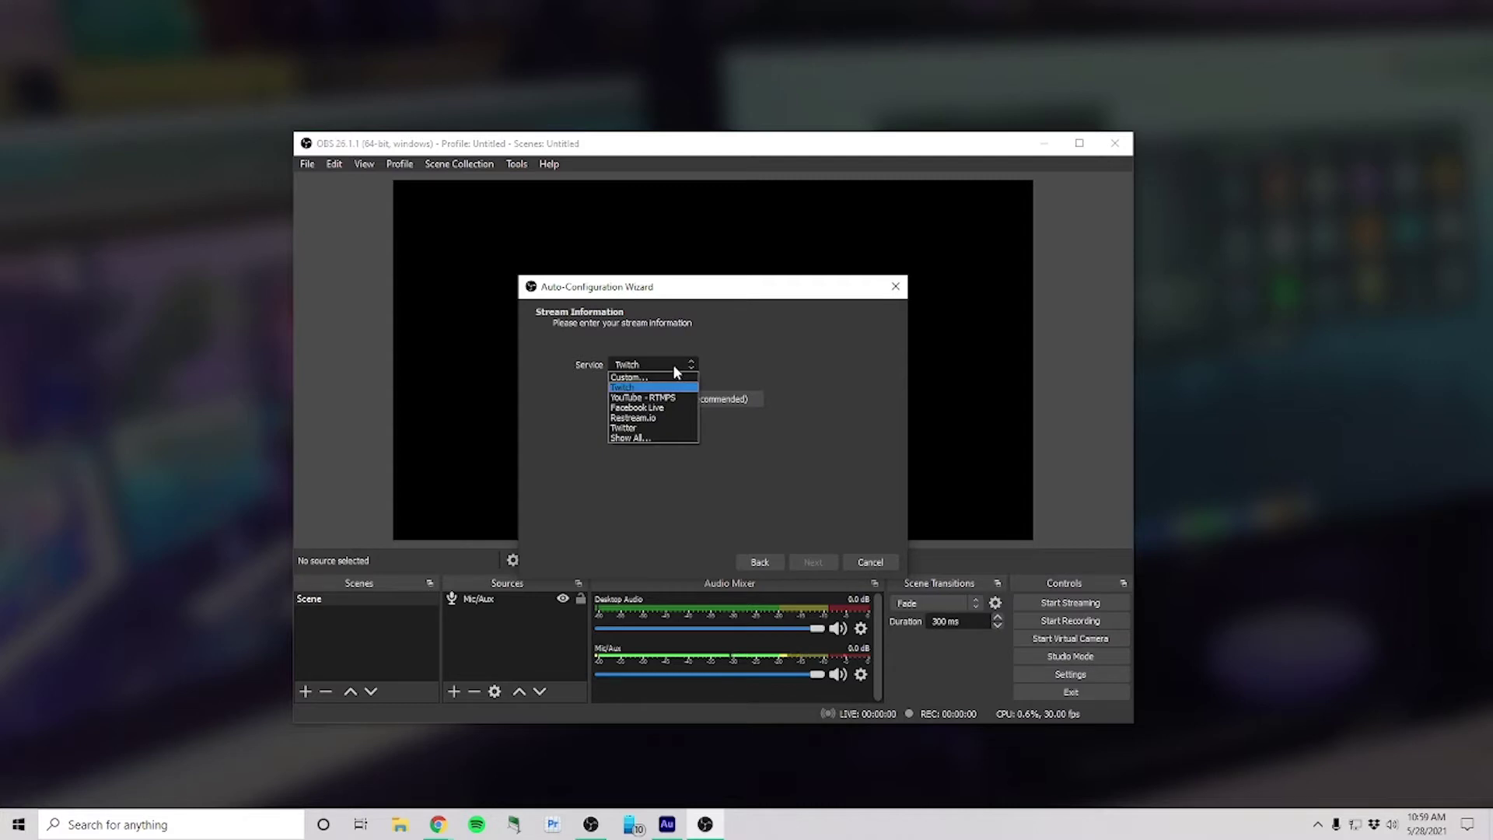
left_click(722, 369)
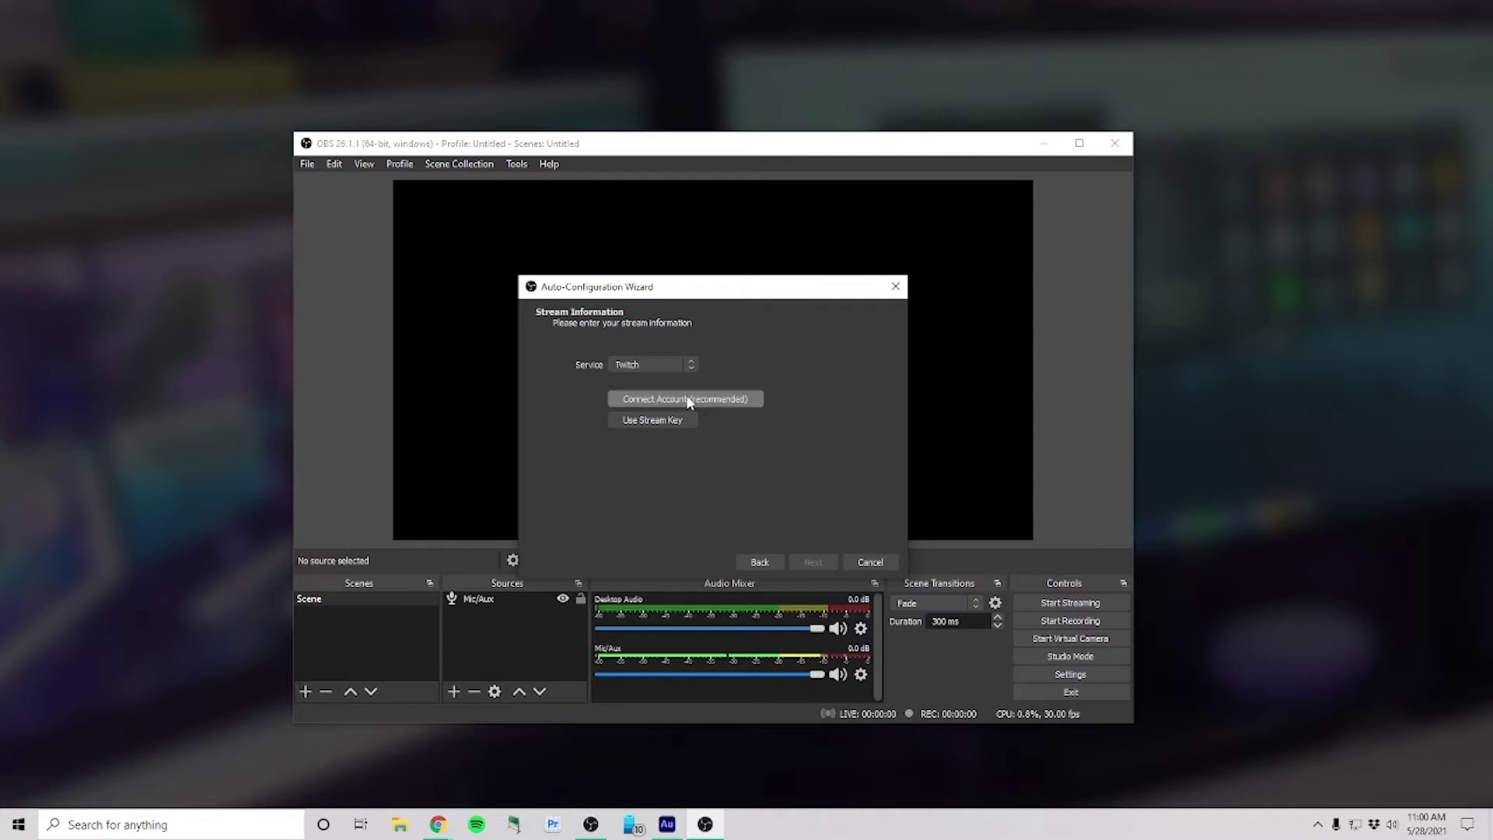
Step: Connect the Twitch account by logging in with the account password in the popup
left_click(662, 400)
left_click(727, 403)
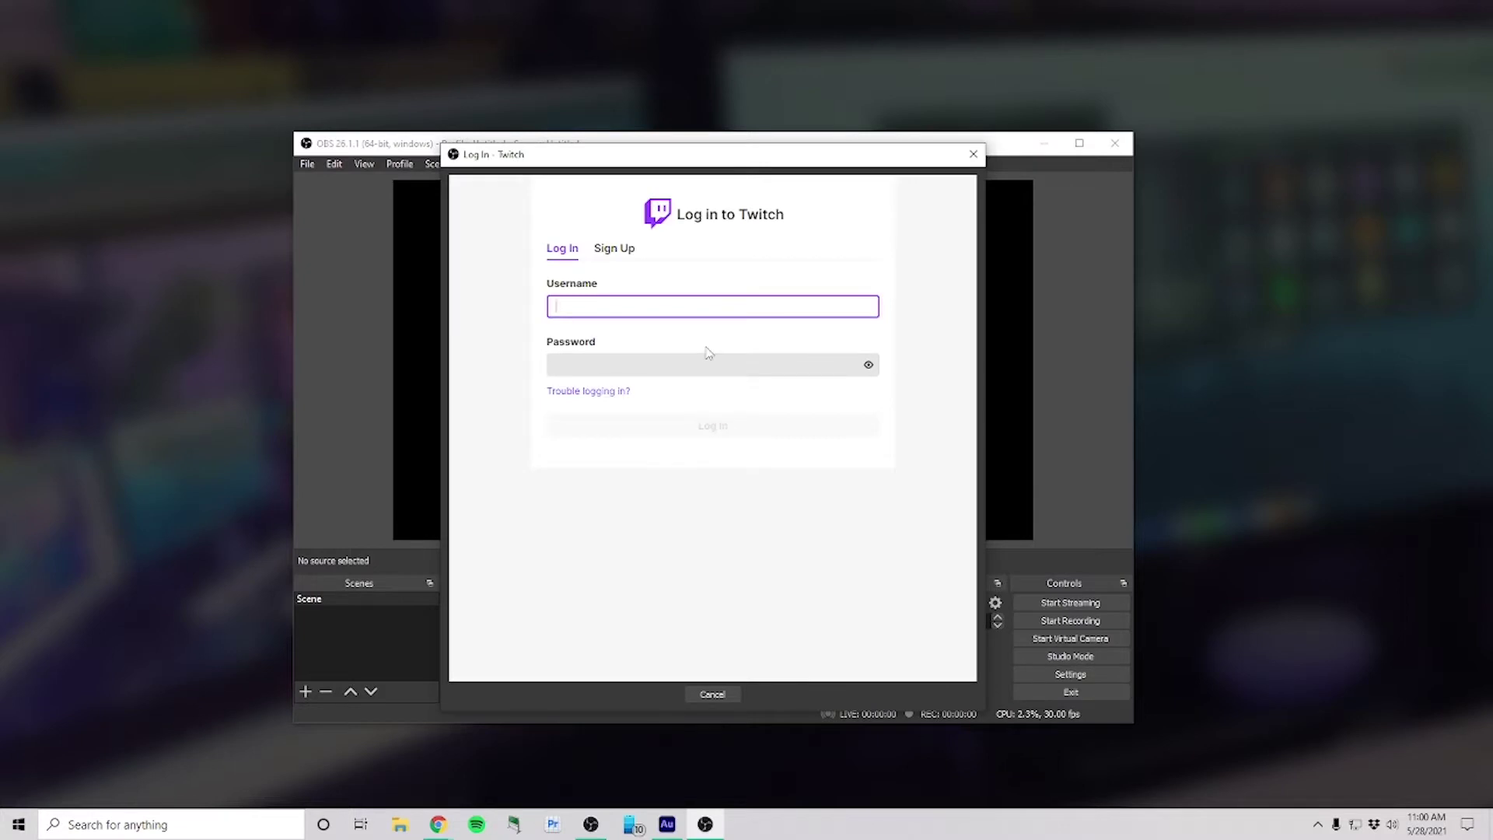
key("Tab")
type("•")
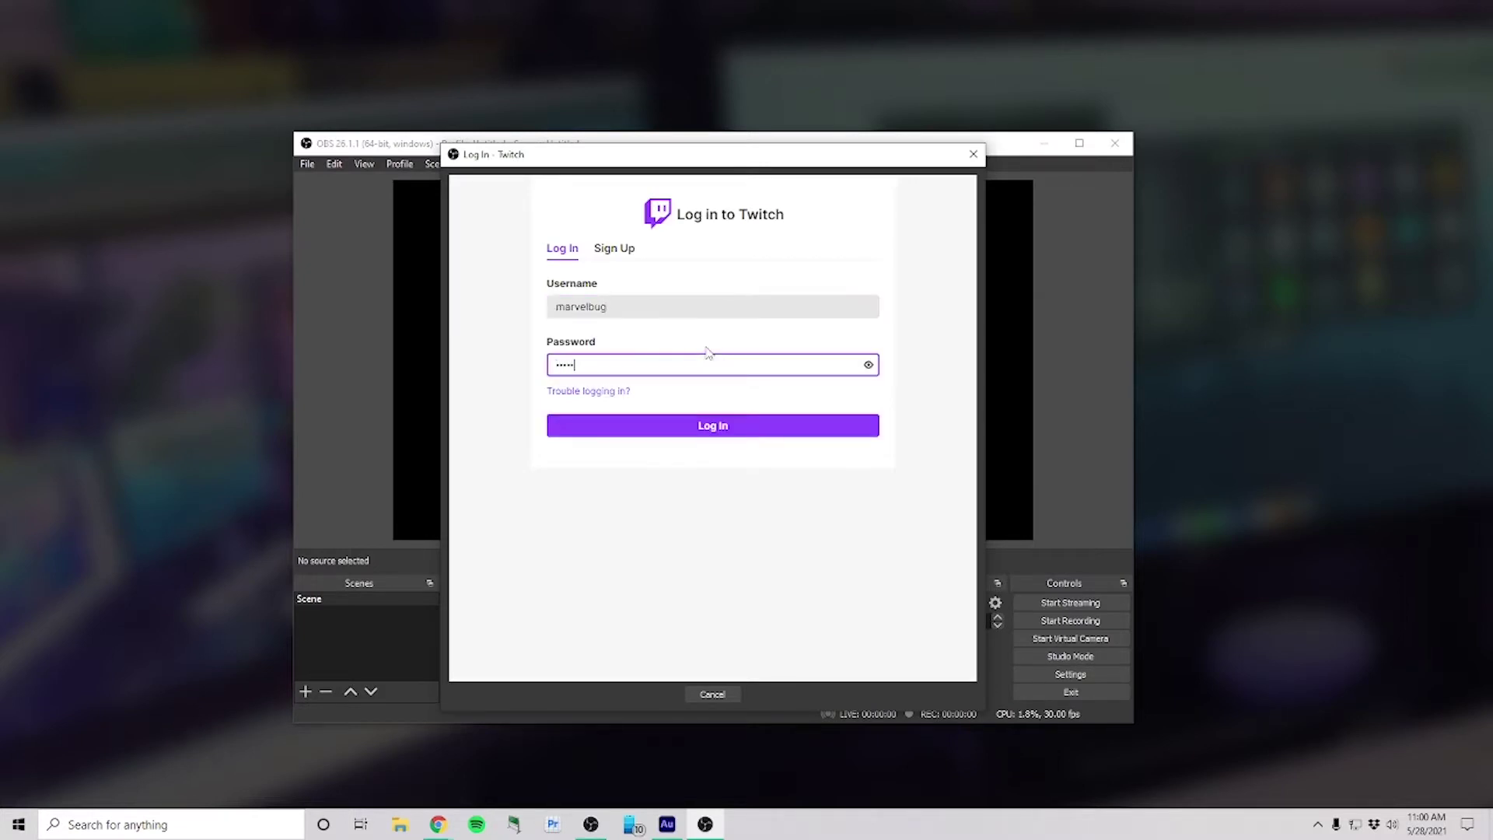
left_click(735, 425)
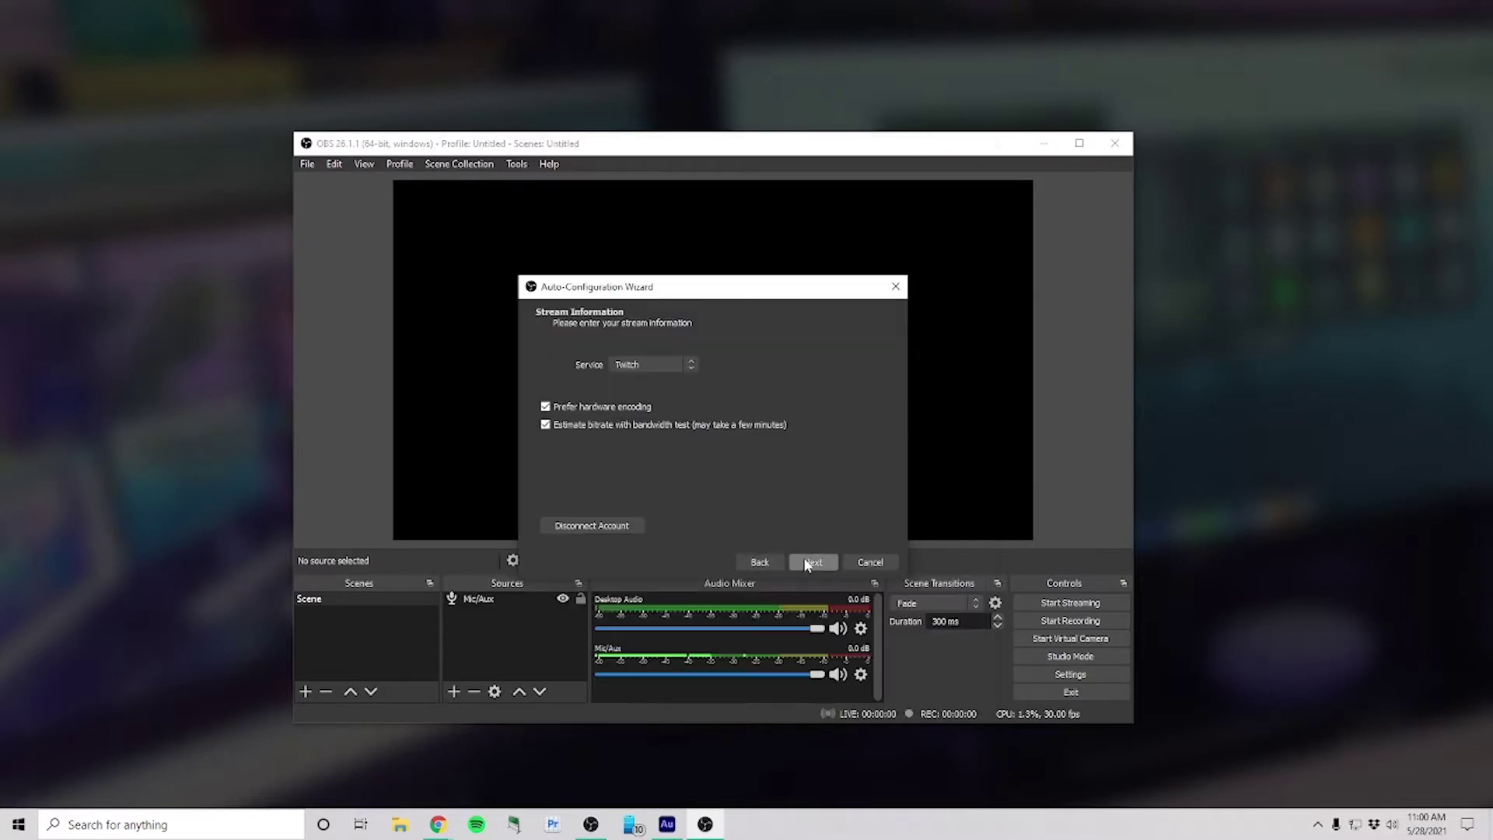
Step: Run the bandwidth test and apply the recommended Final Results settings
left_click(808, 562)
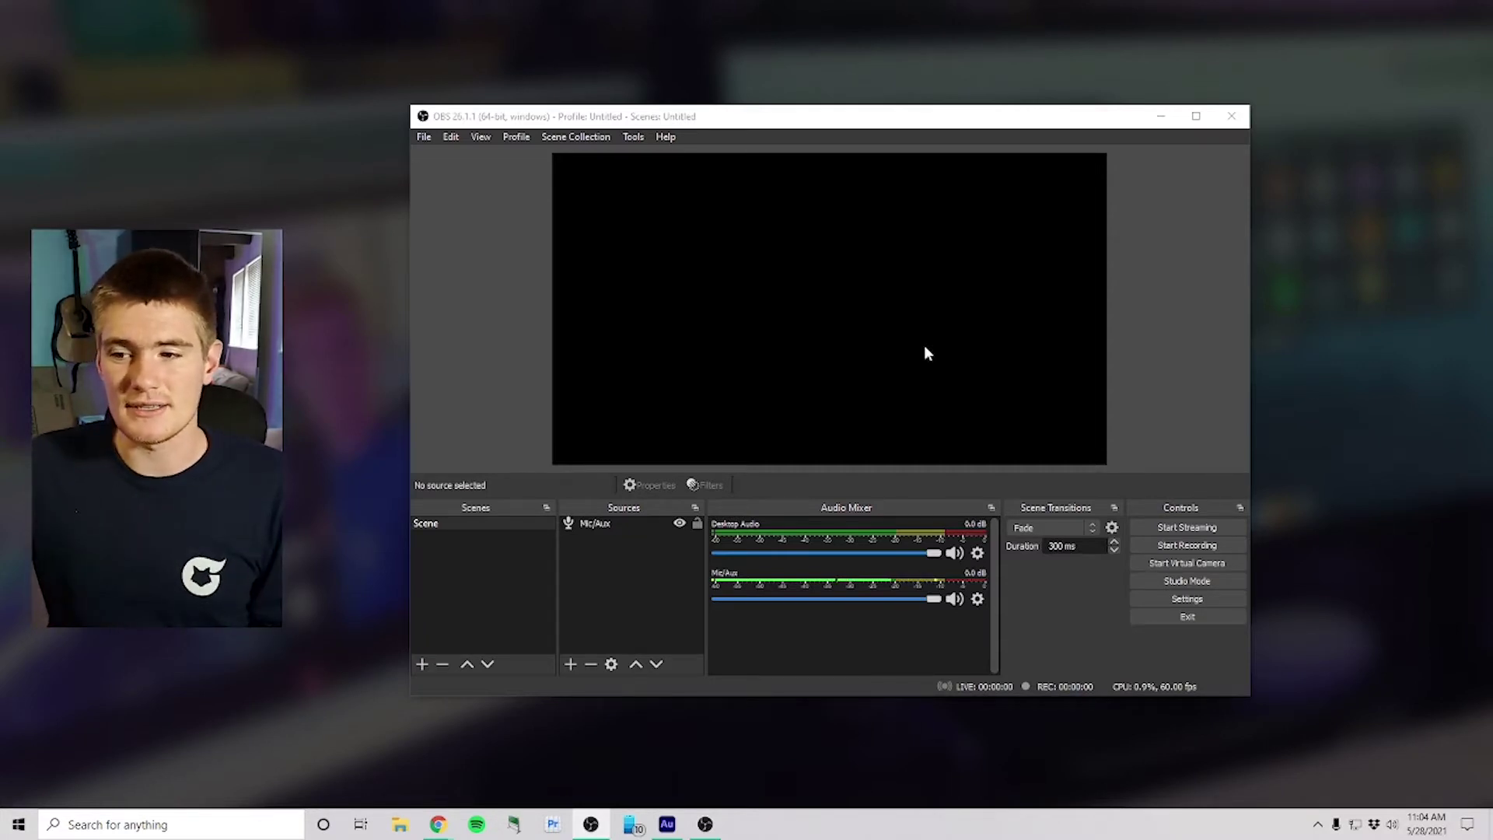
Step: In Audio settings, disable Desktop Audio and Mic/Auxiliary Audio, set Monitoring Device to Default, and save
left_click(1155, 598)
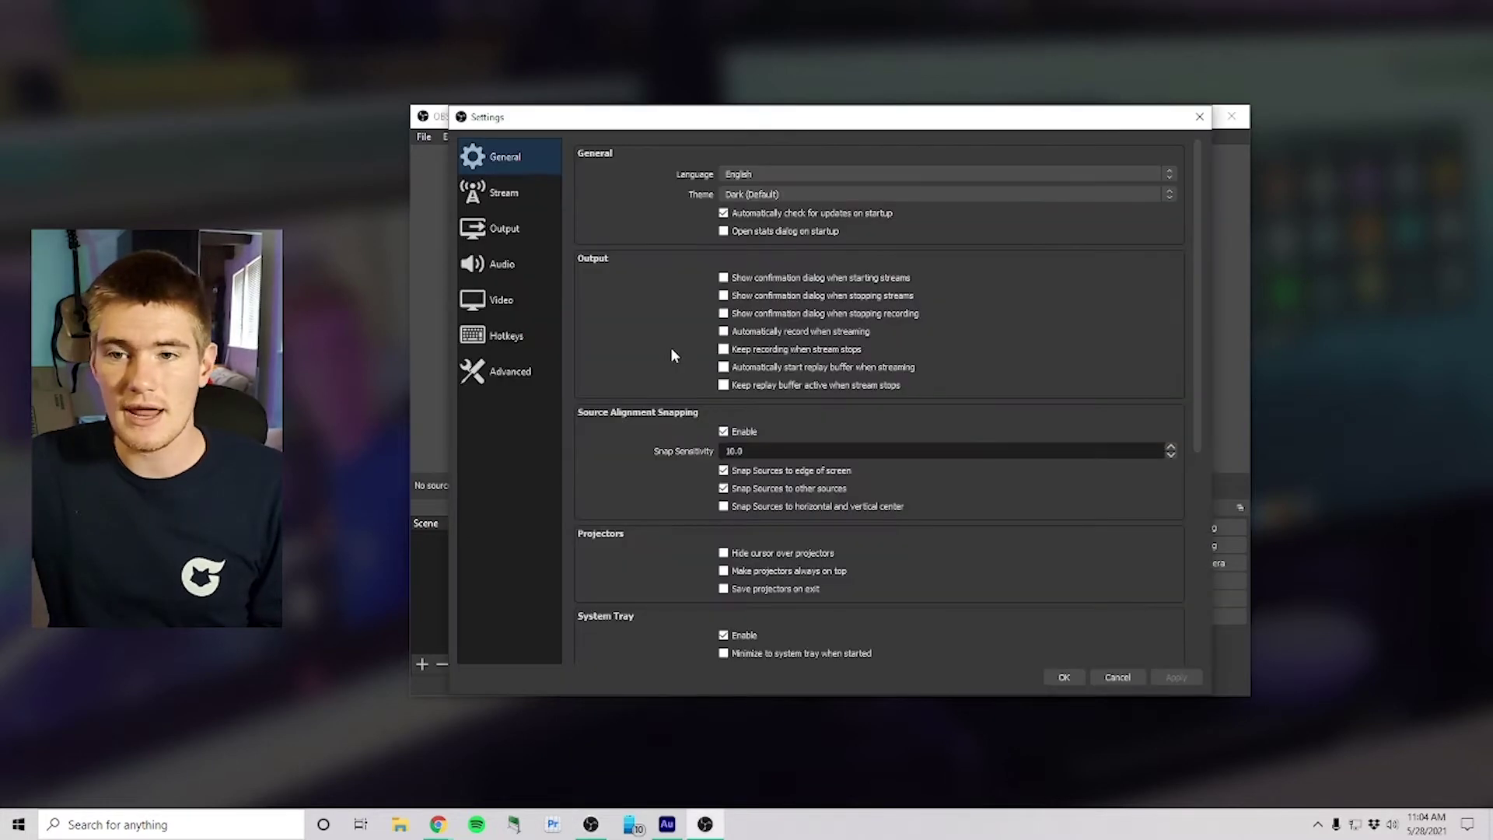
left_click(549, 268)
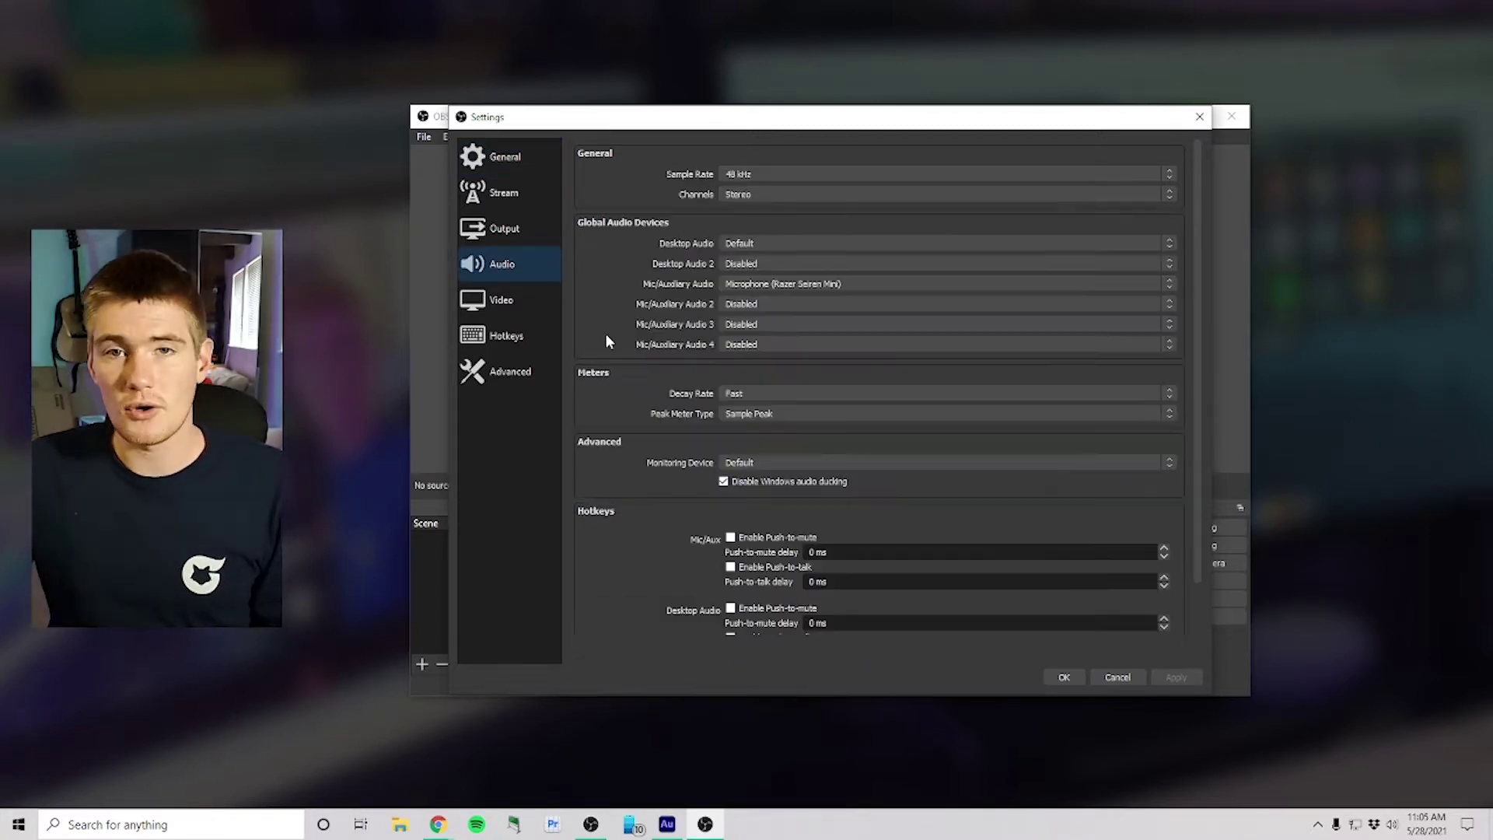
left_click(782, 284)
left_click(784, 294)
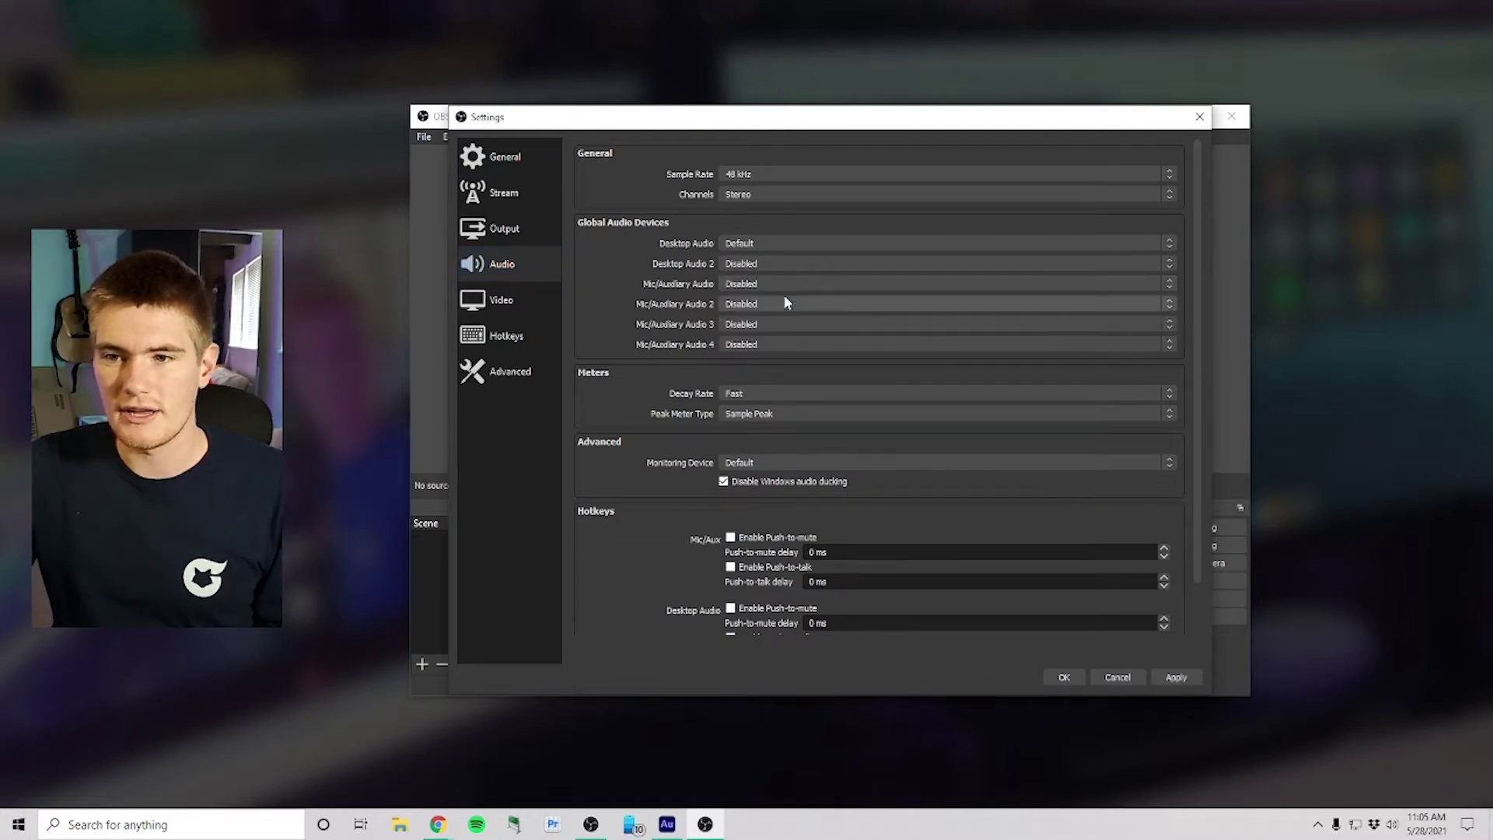
left_click(760, 244)
left_click(760, 255)
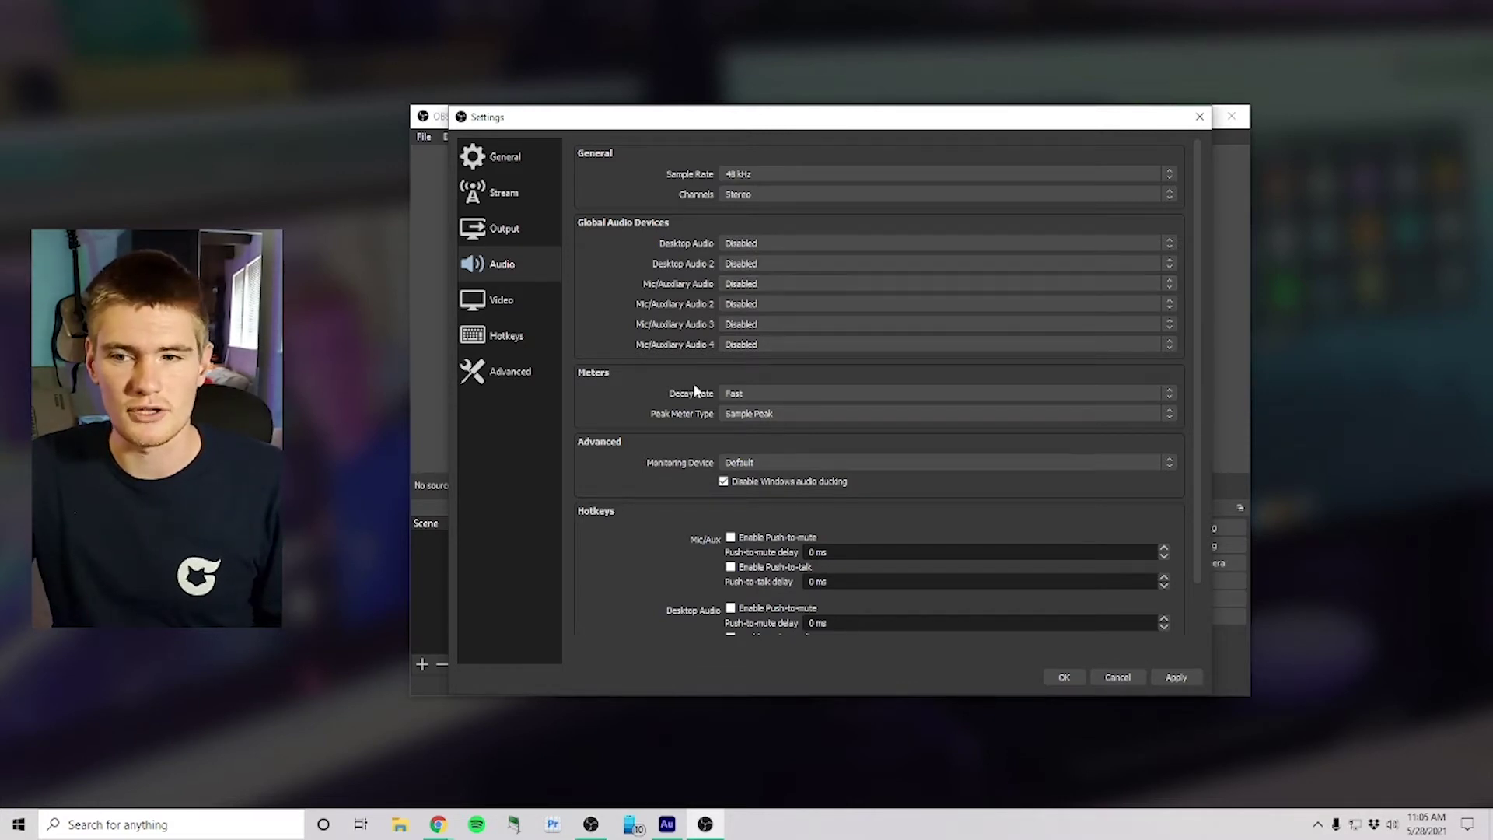
scroll(782, 462, "down", 1)
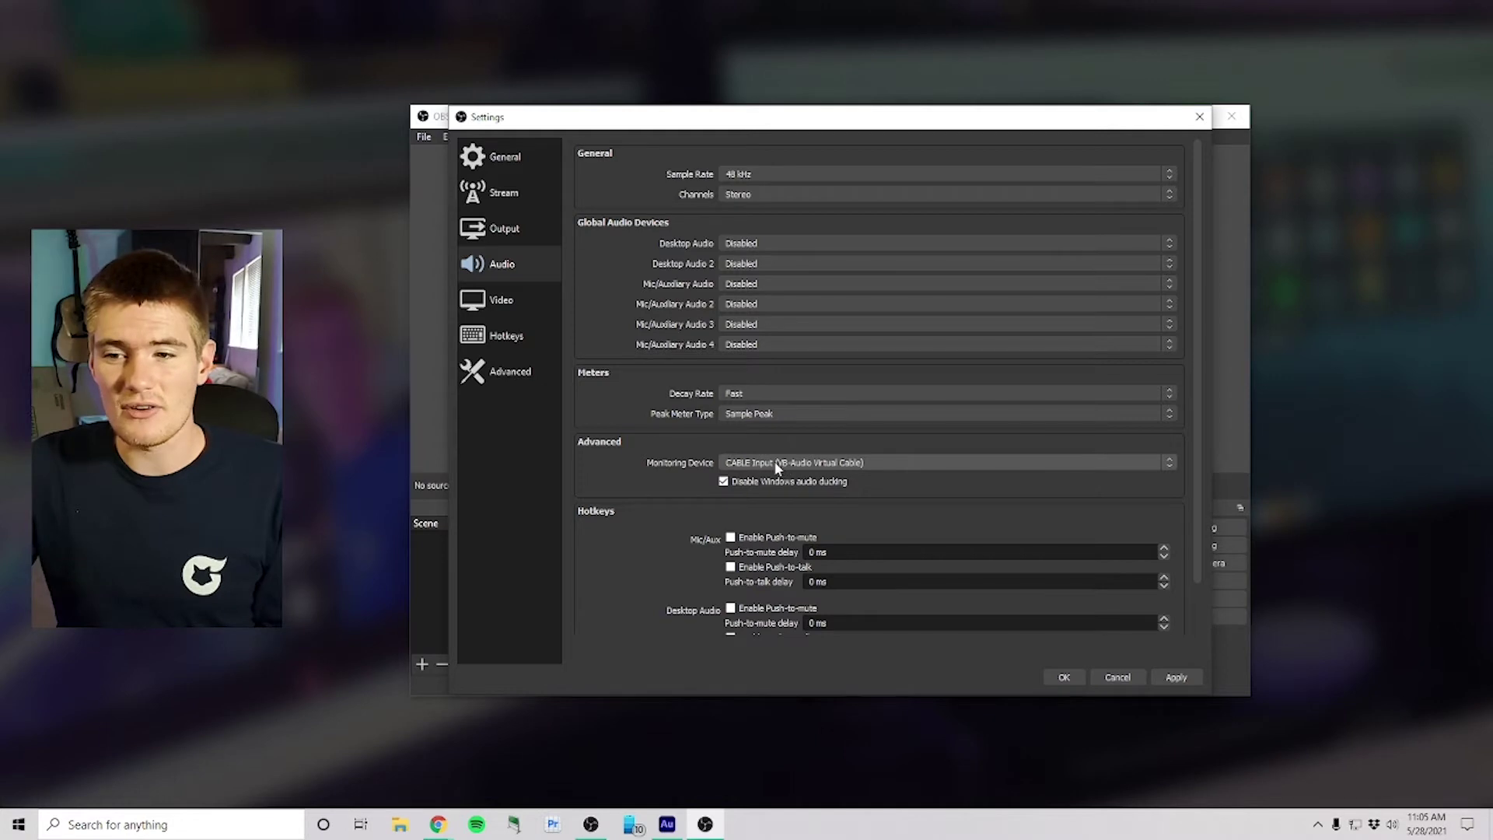
left_click(758, 464)
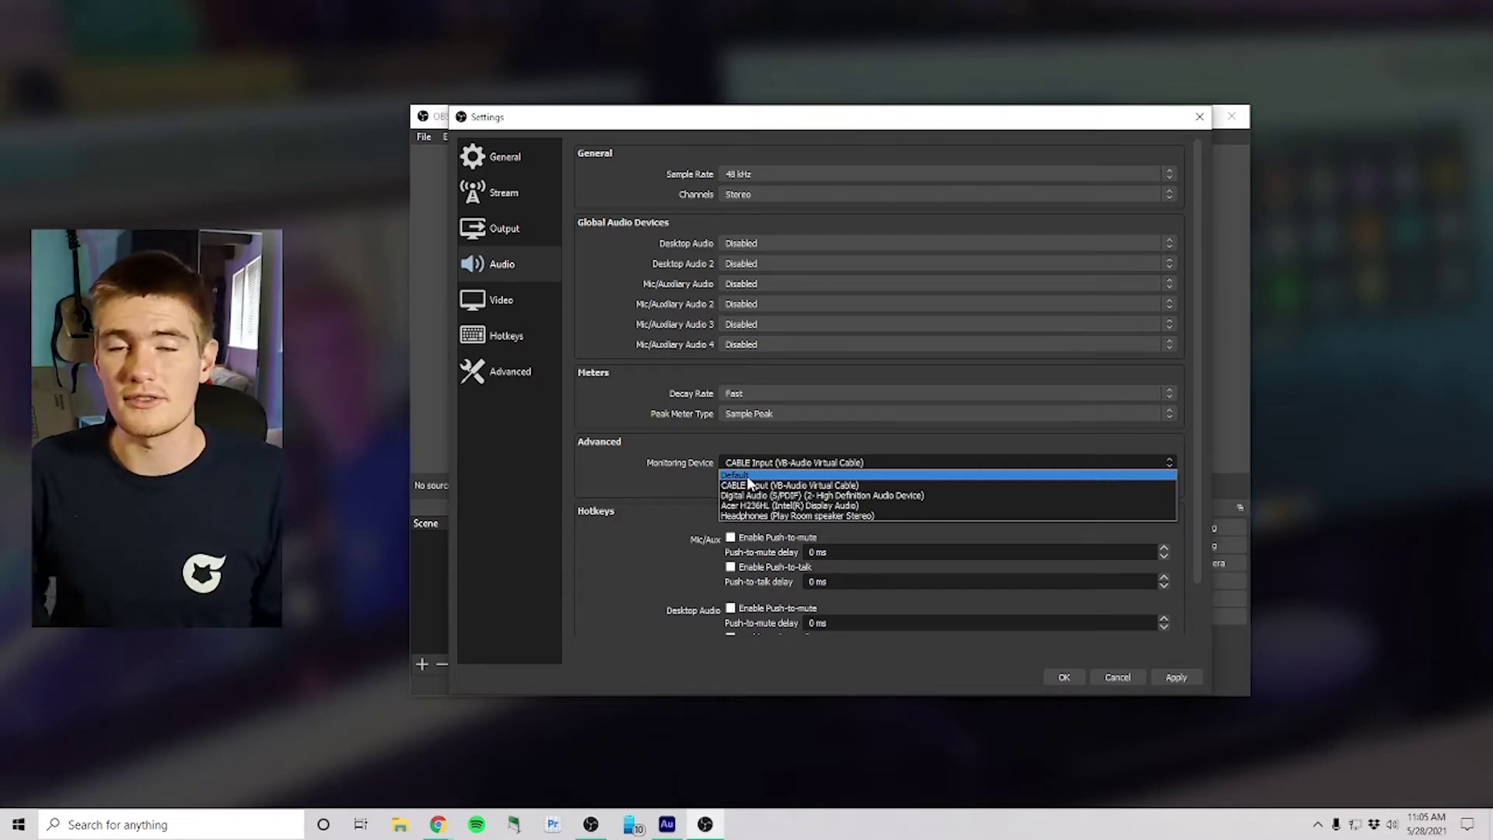
left_click(746, 475)
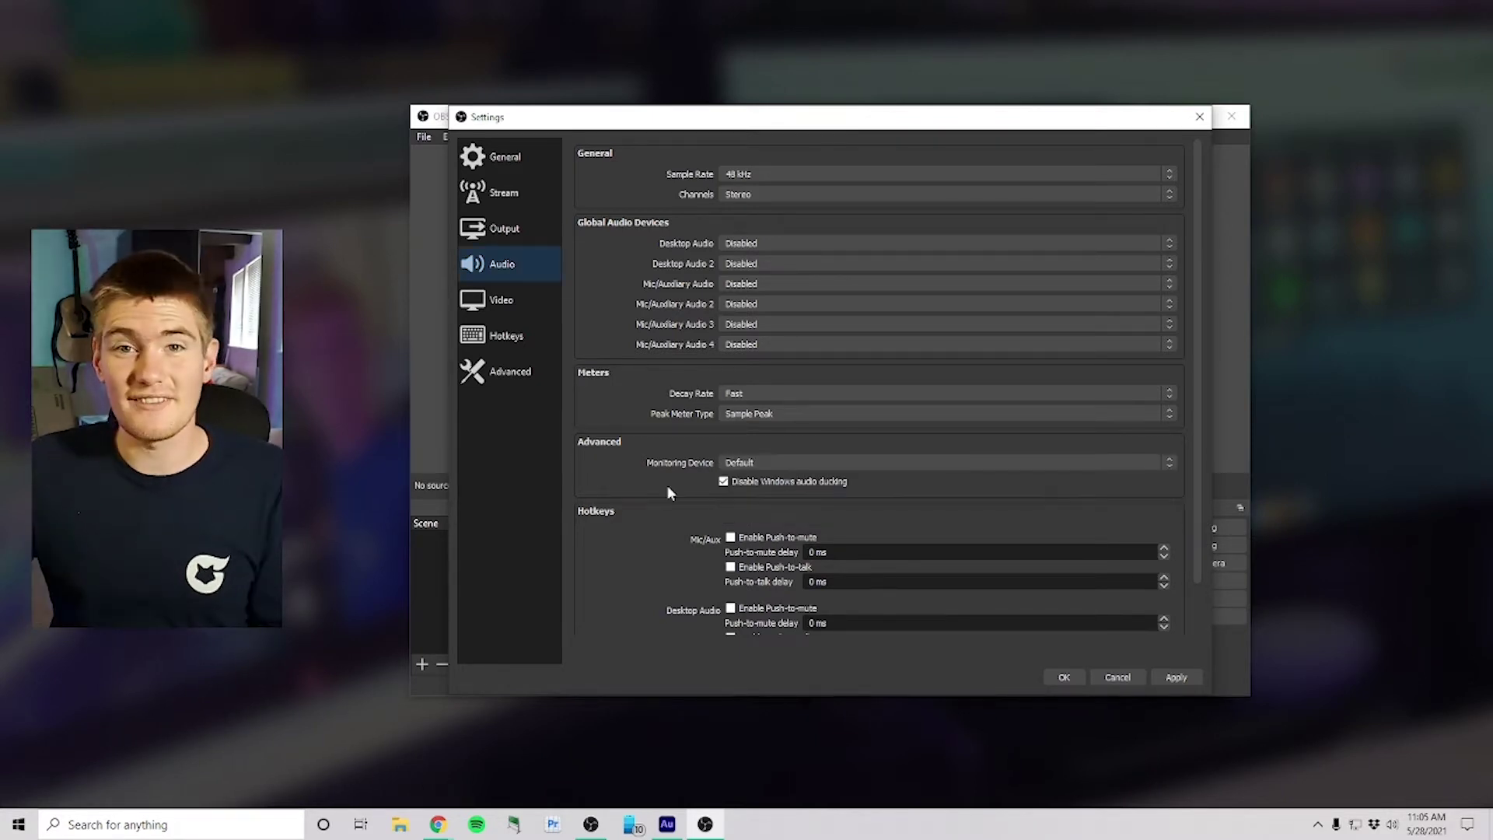
left_click(1177, 677)
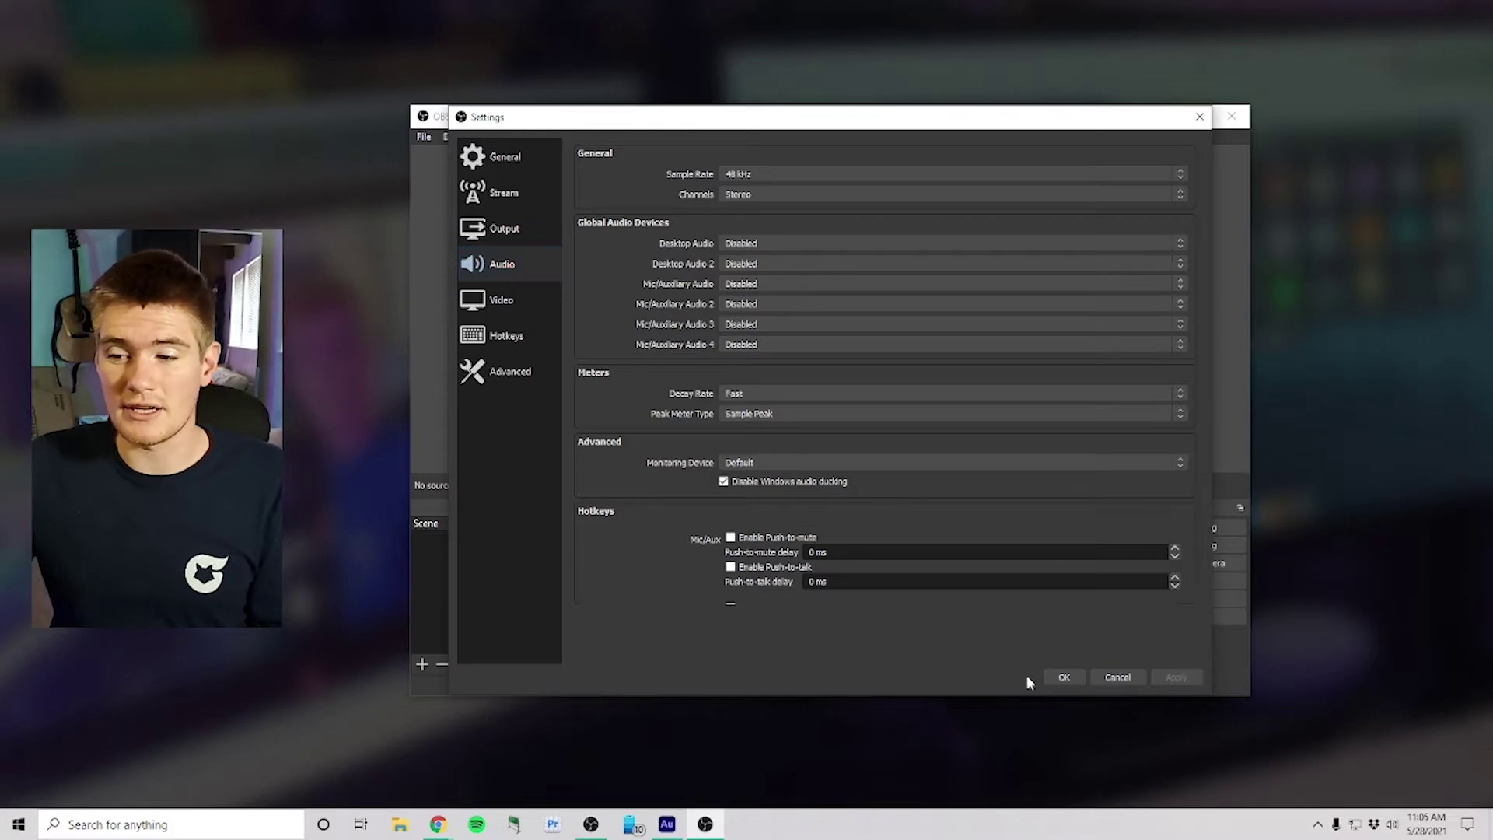
left_click(1052, 676)
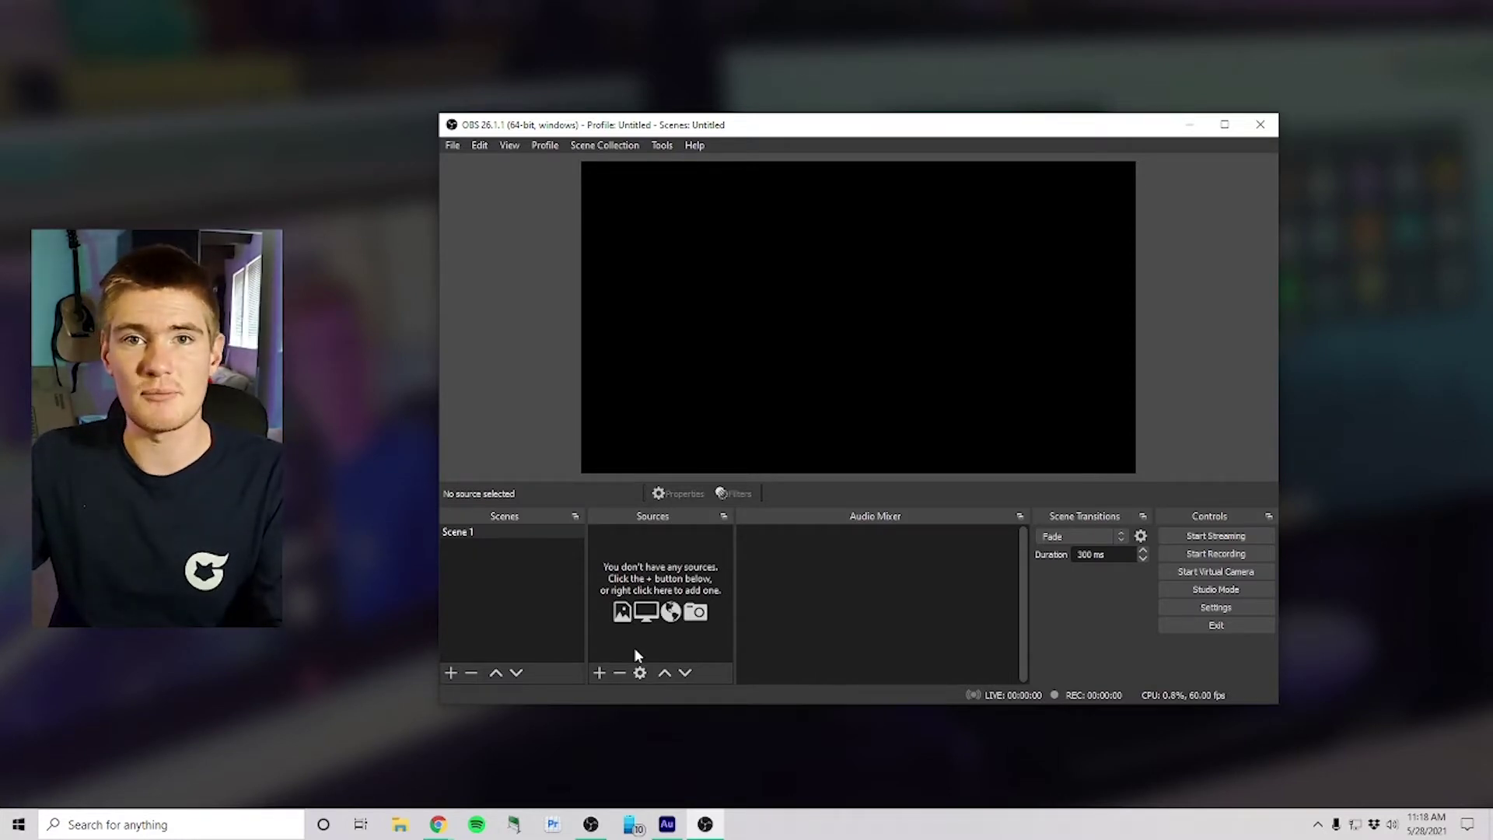
left_click(600, 673)
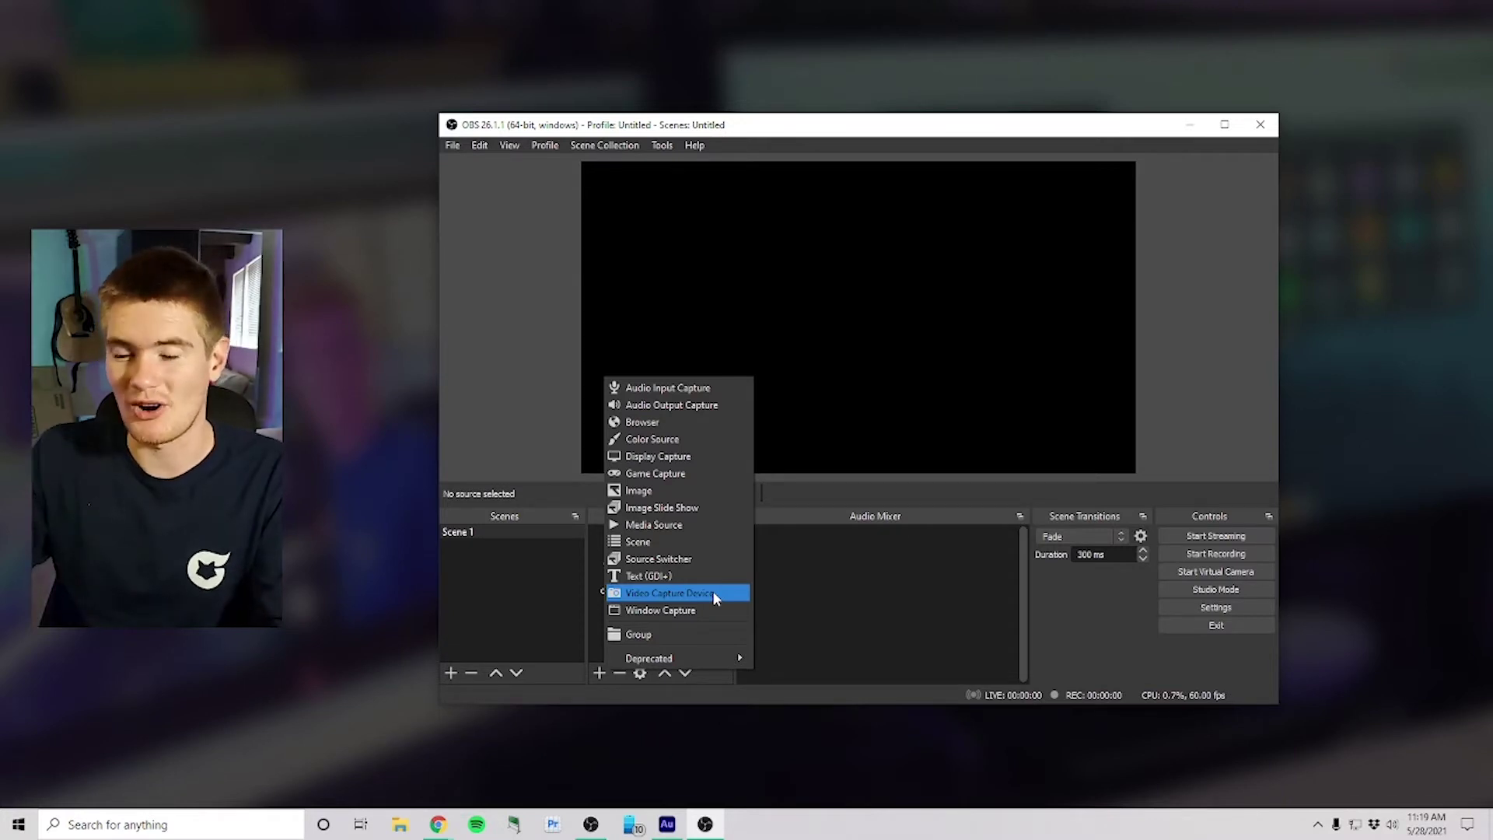
left_click(712, 591)
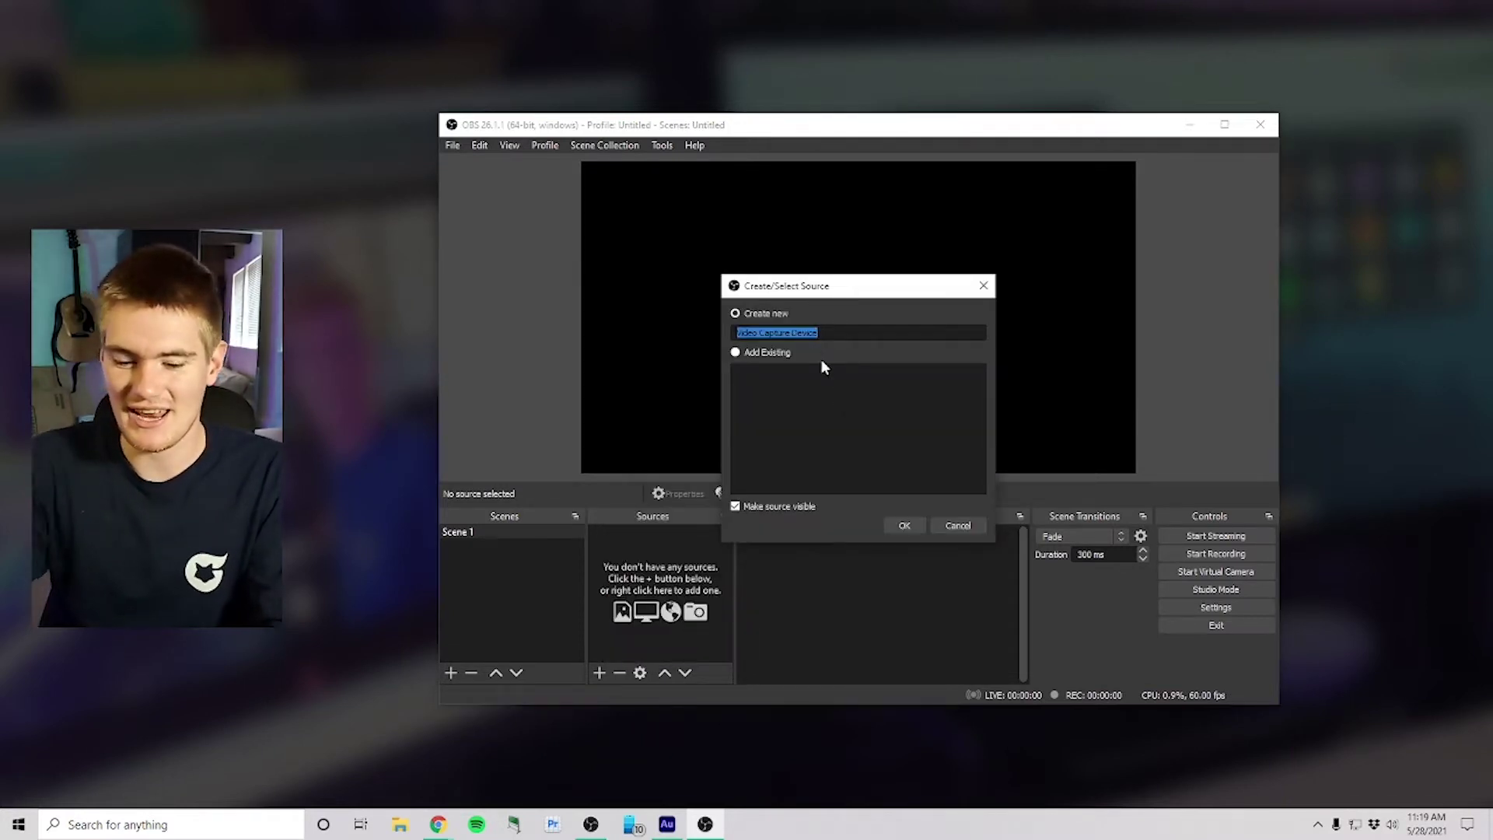
type("Elgato")
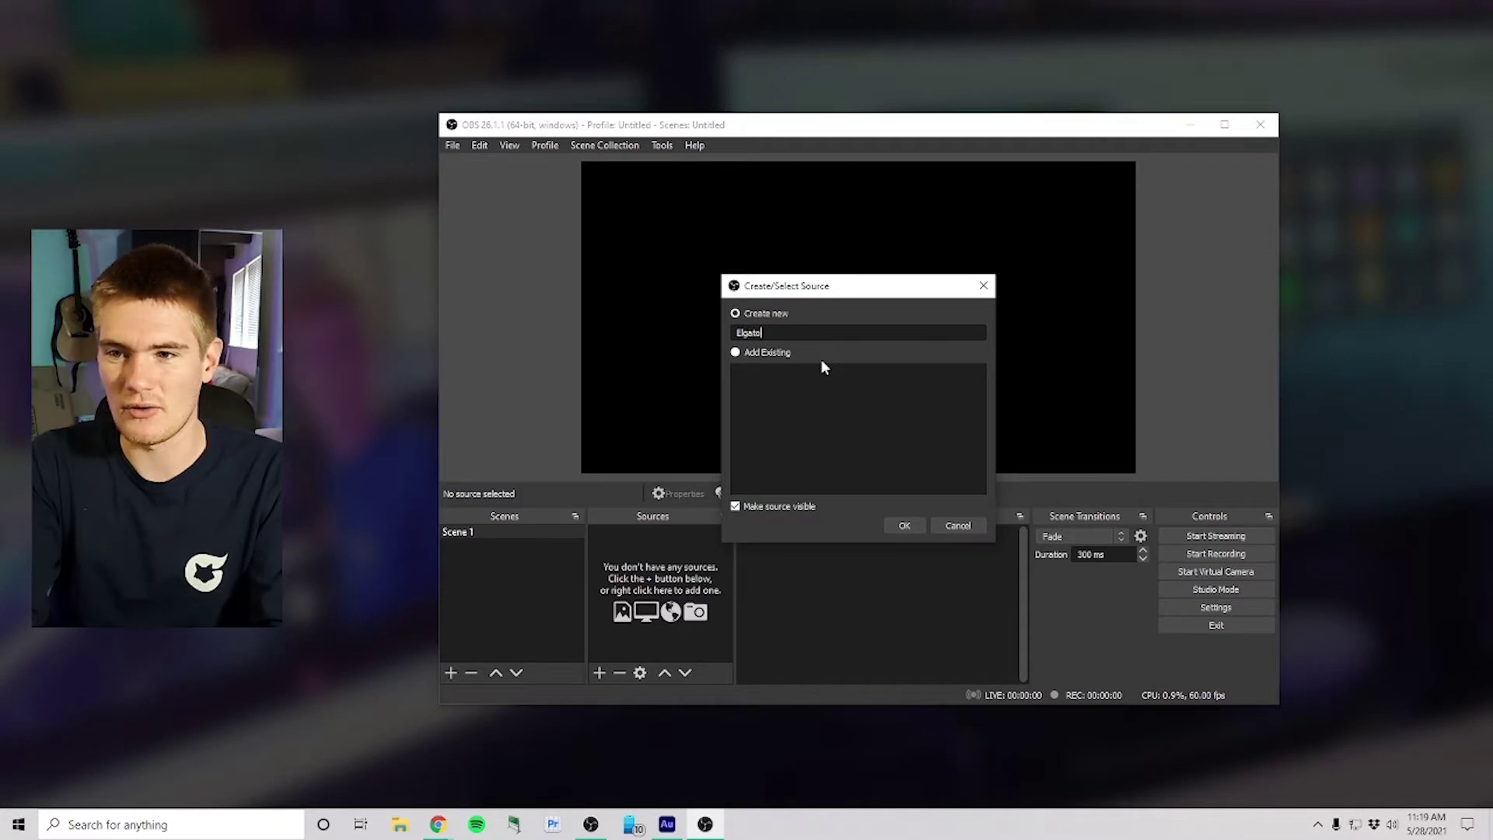
key("Return")
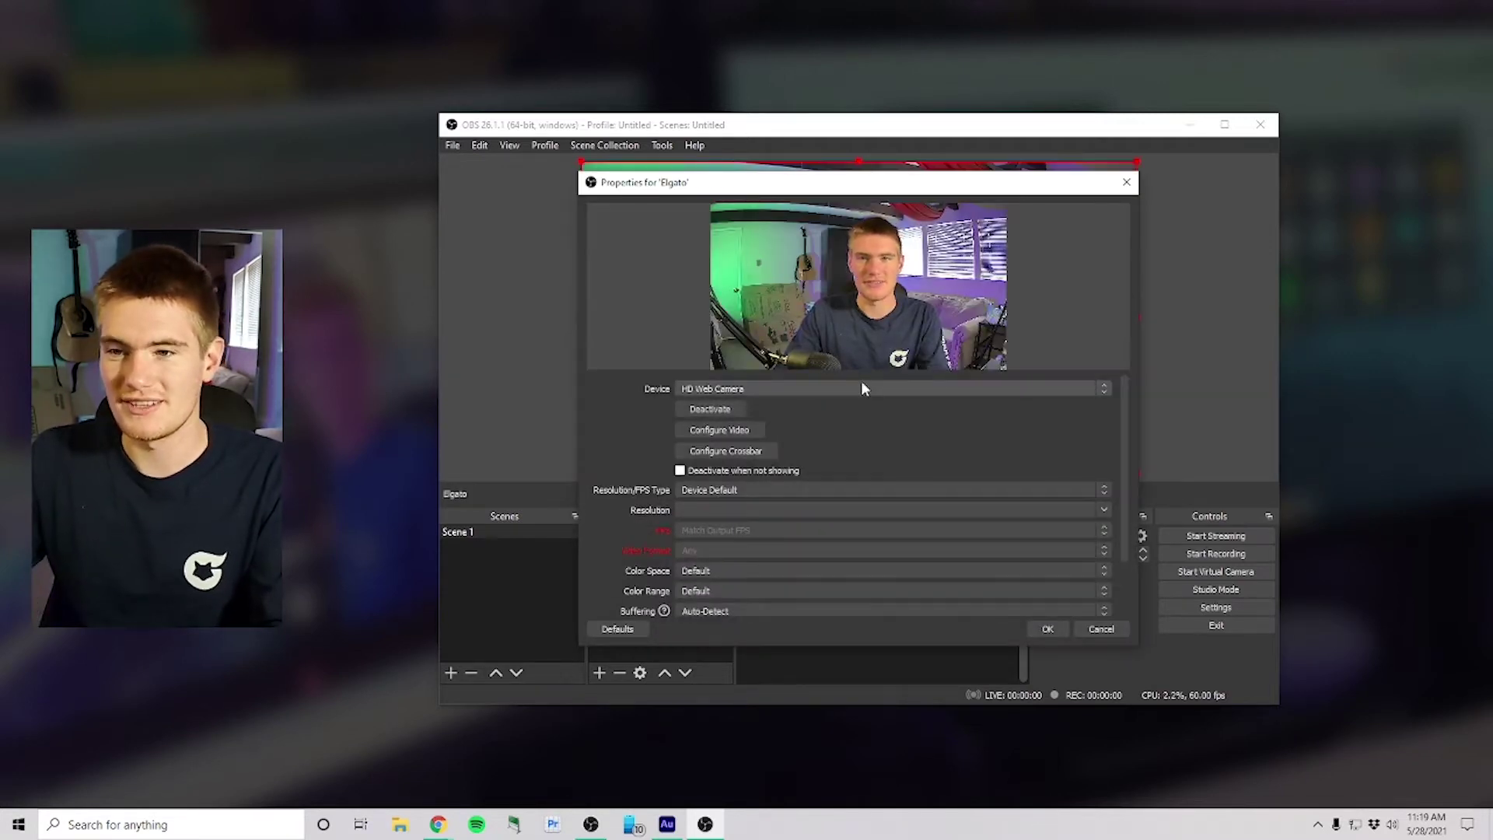
left_click(863, 388)
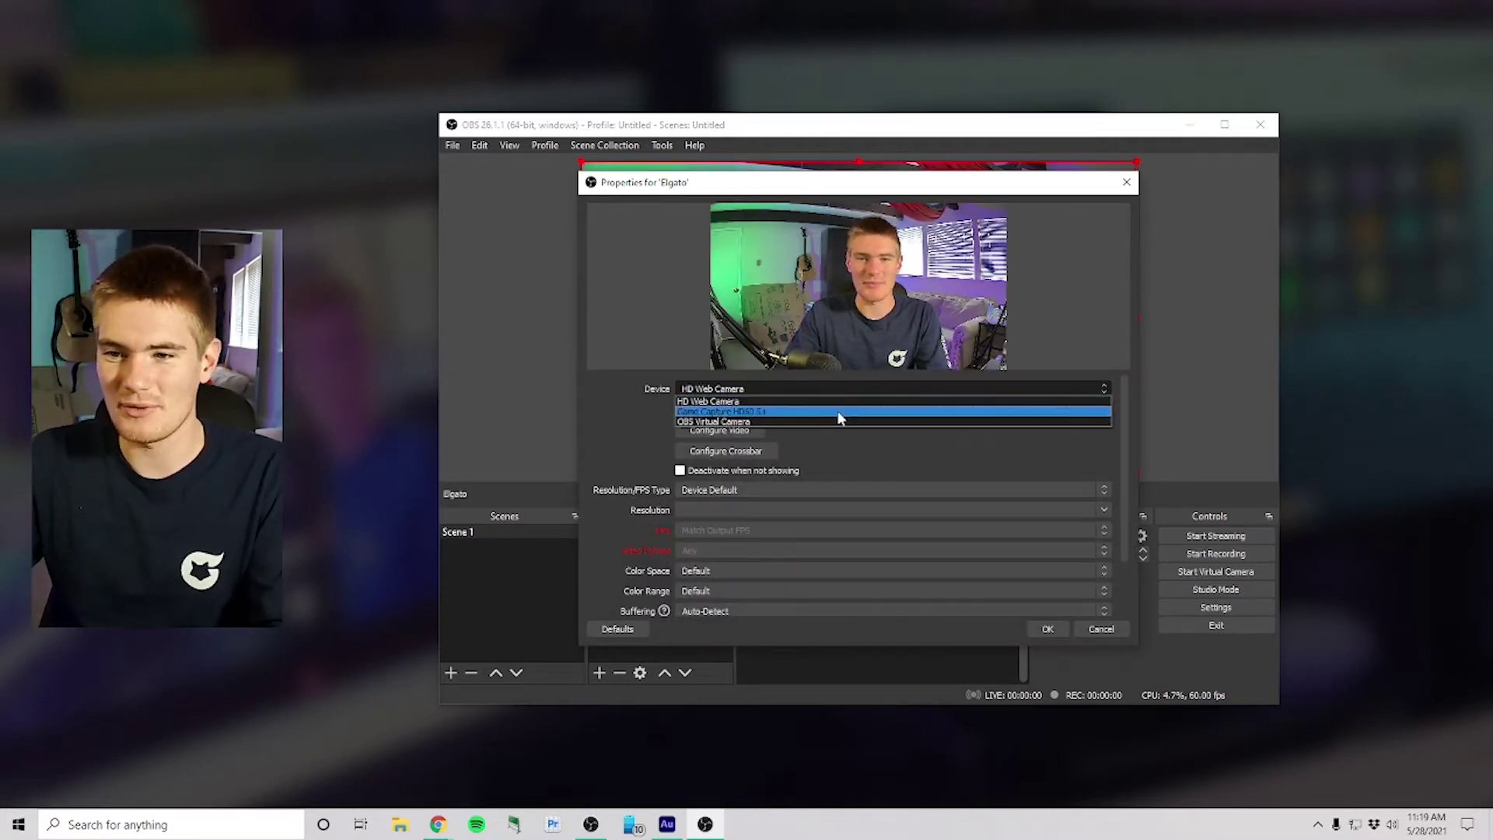
left_click(838, 411)
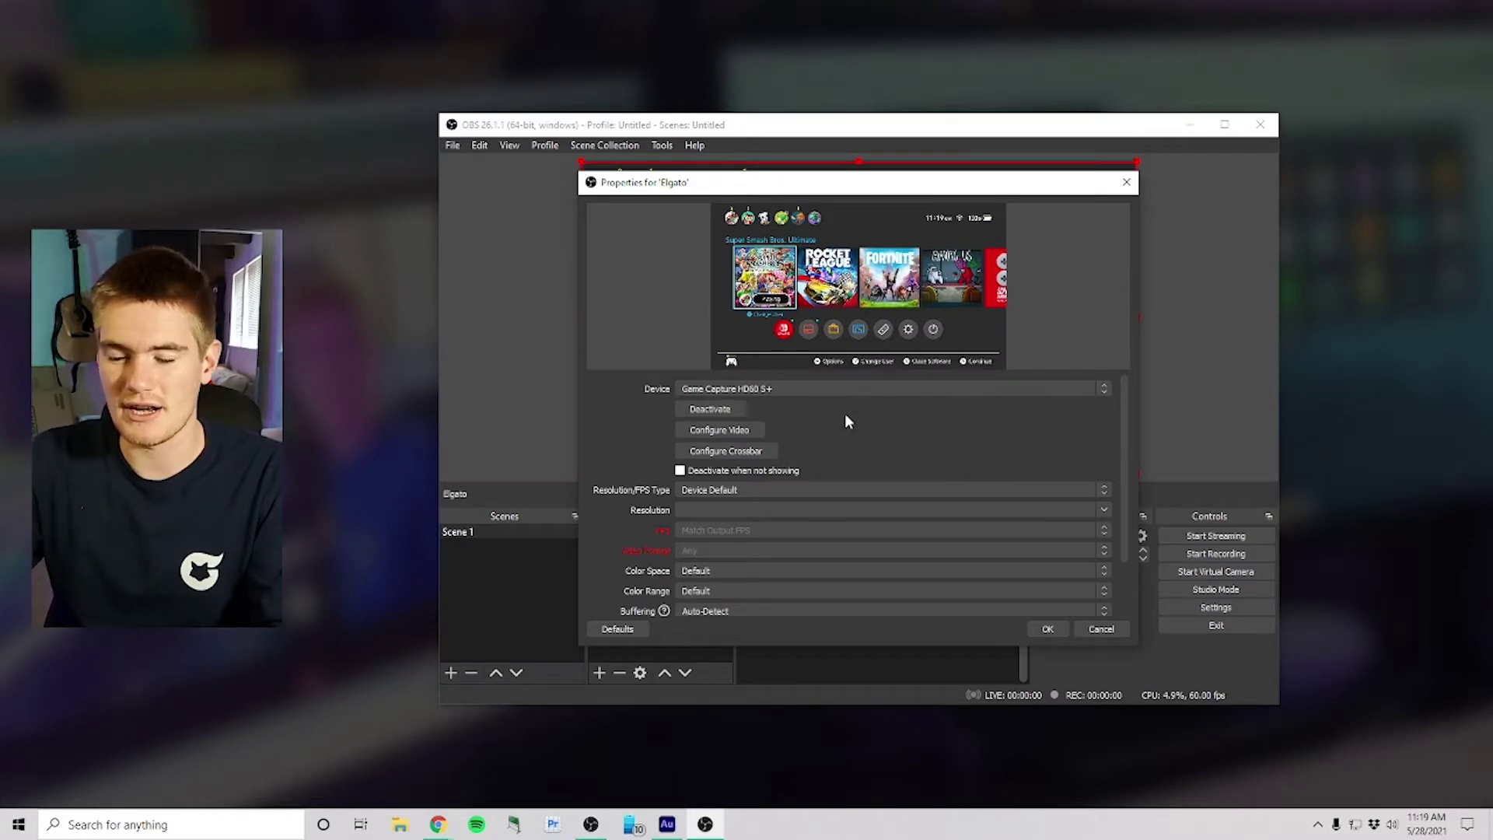
scroll(843, 420, "down", 2)
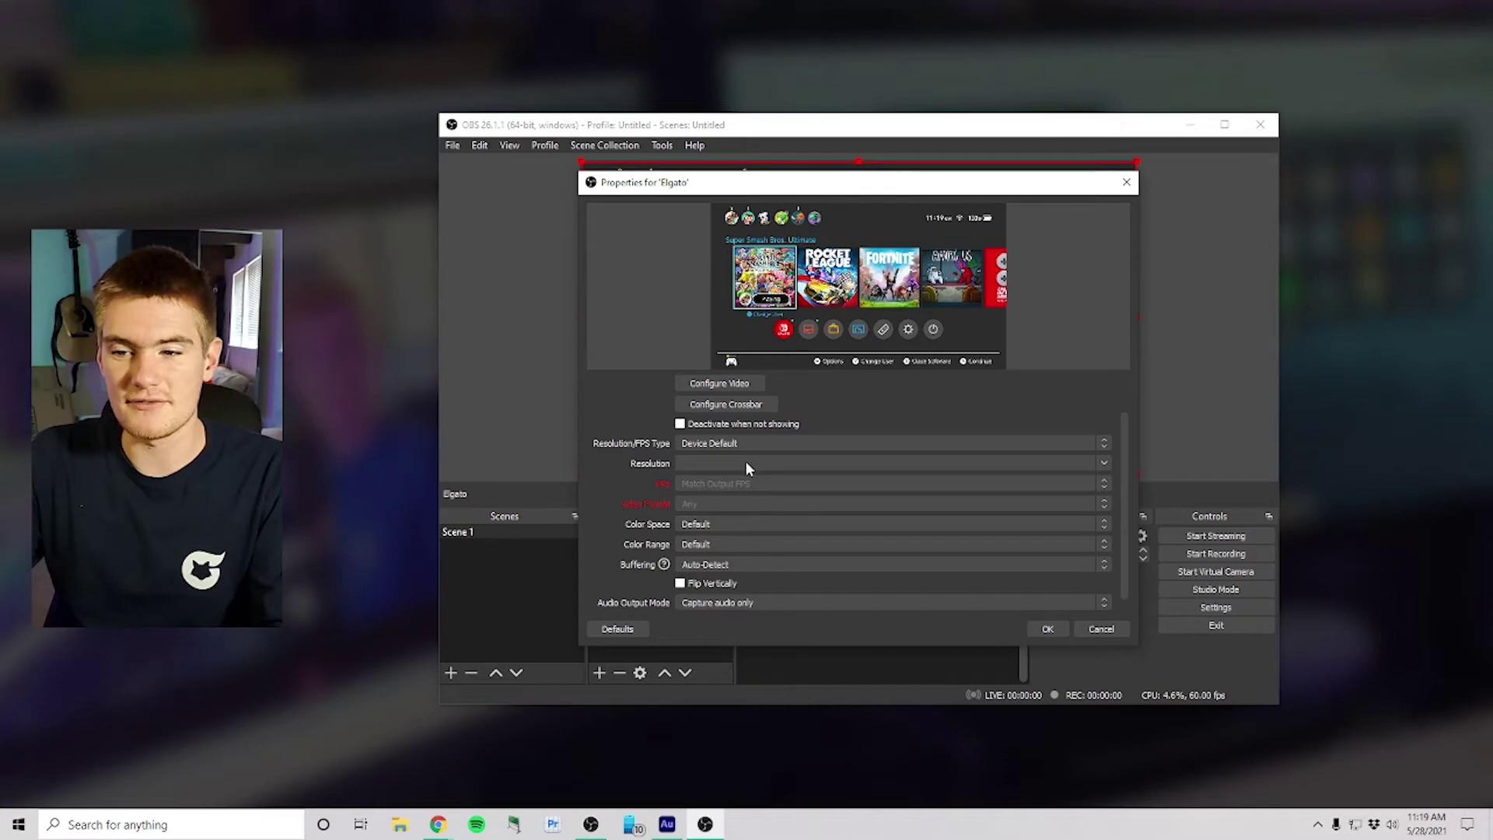
left_click(732, 444)
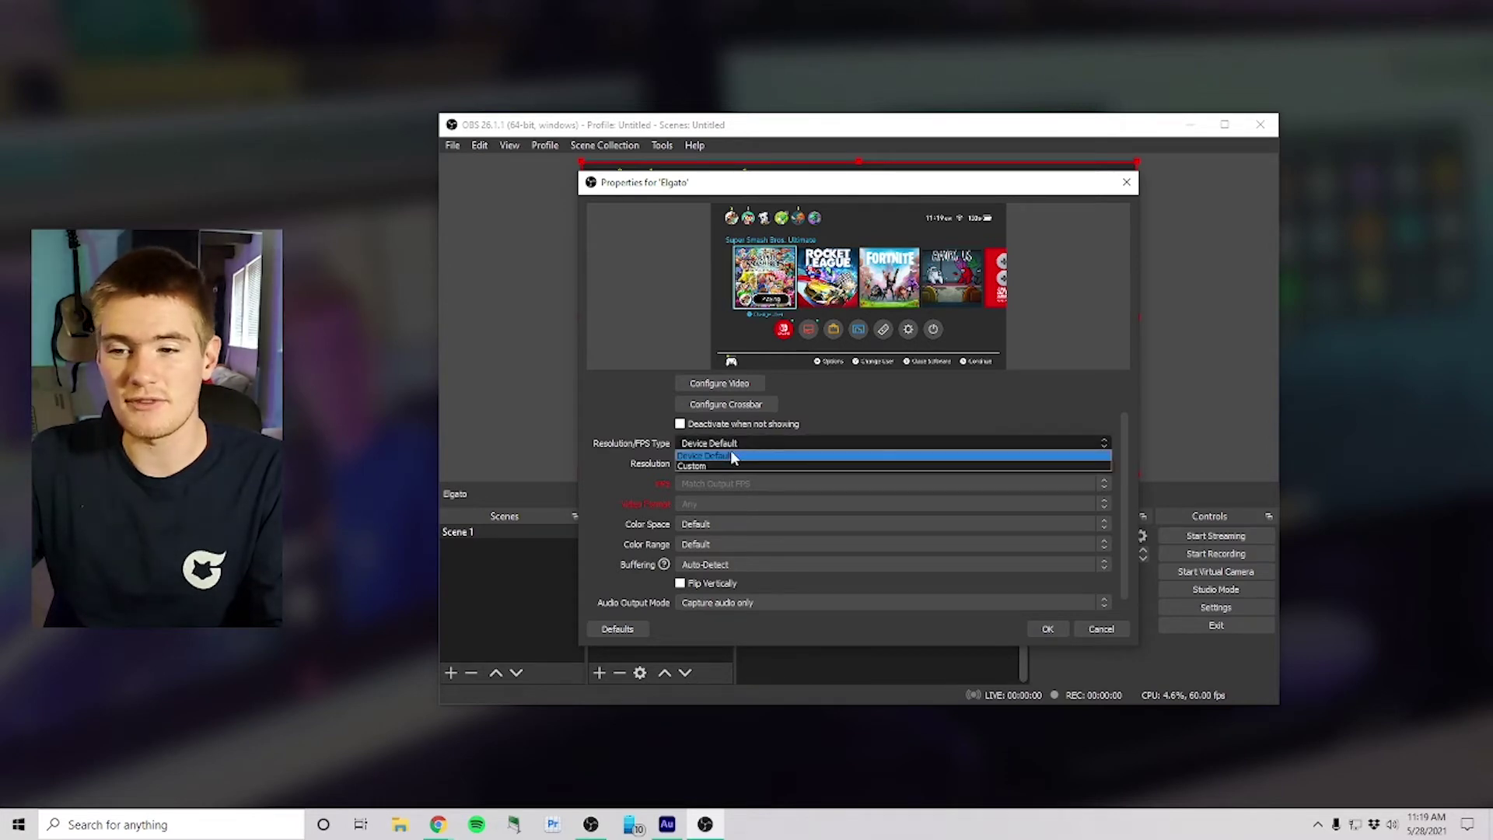
left_click(723, 465)
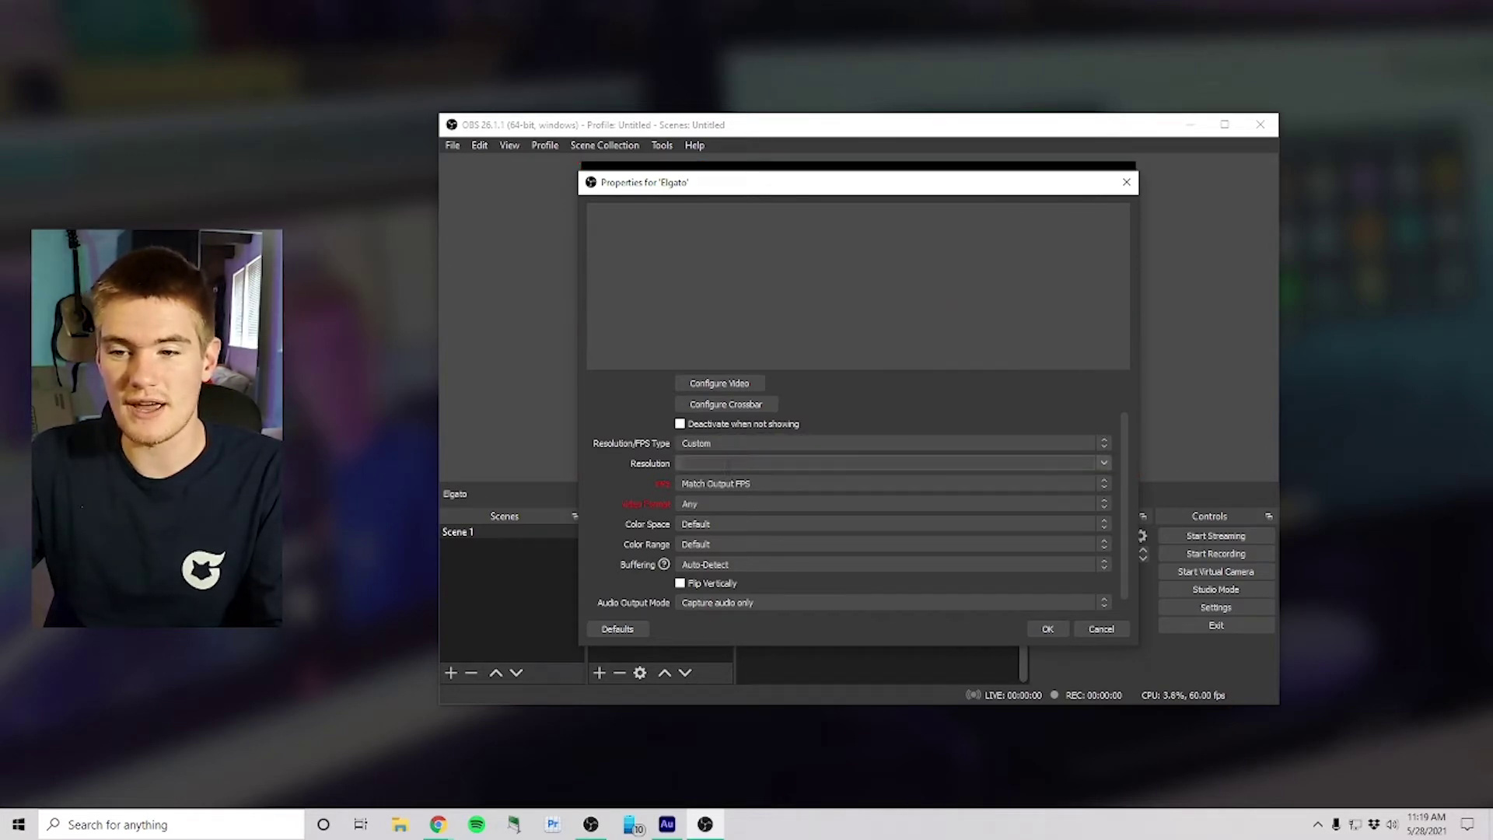
left_click(1050, 462)
left_click(775, 473)
left_click(1112, 482)
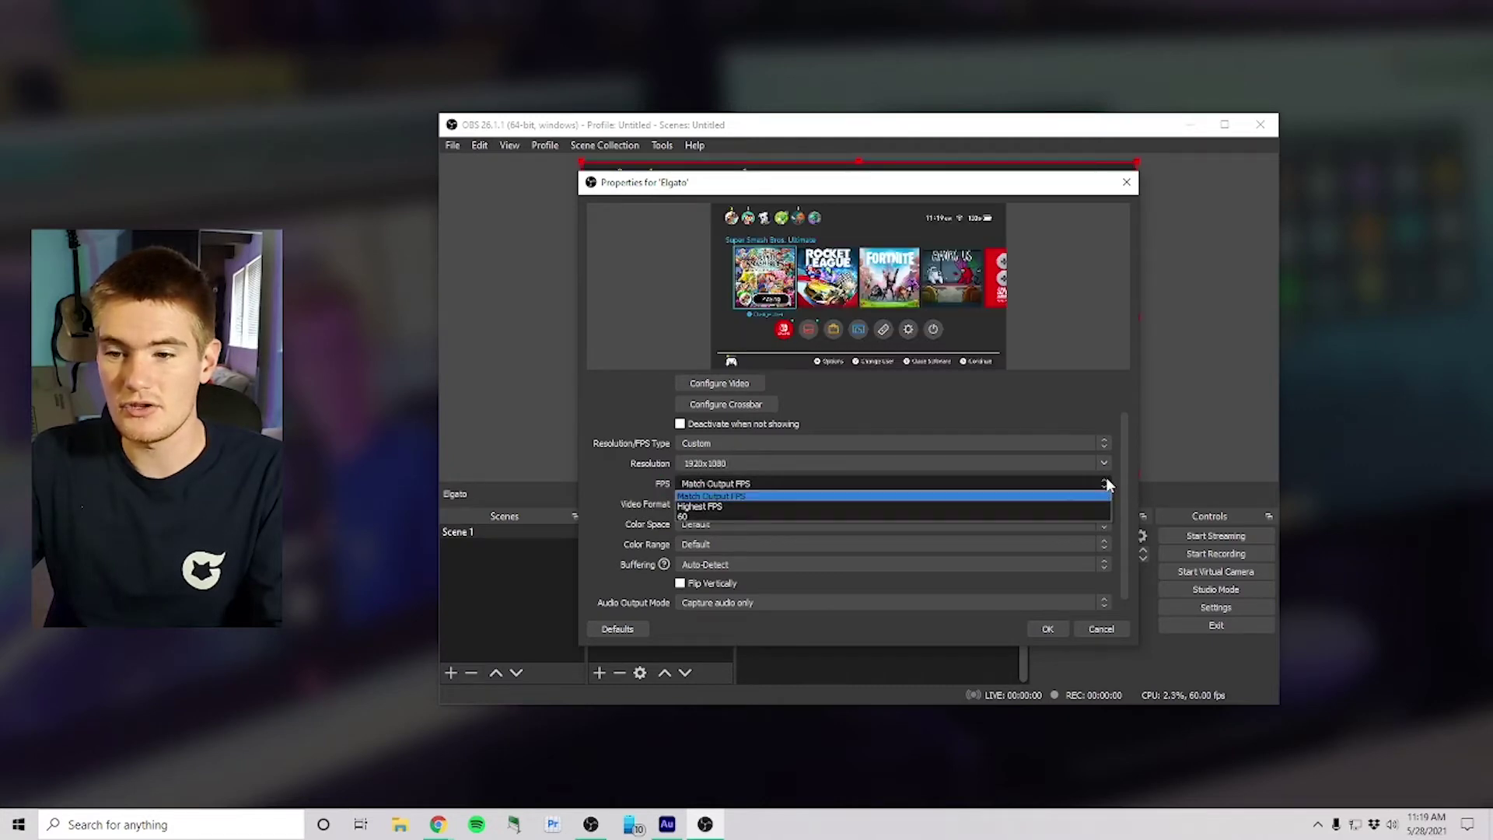
left_click(870, 505)
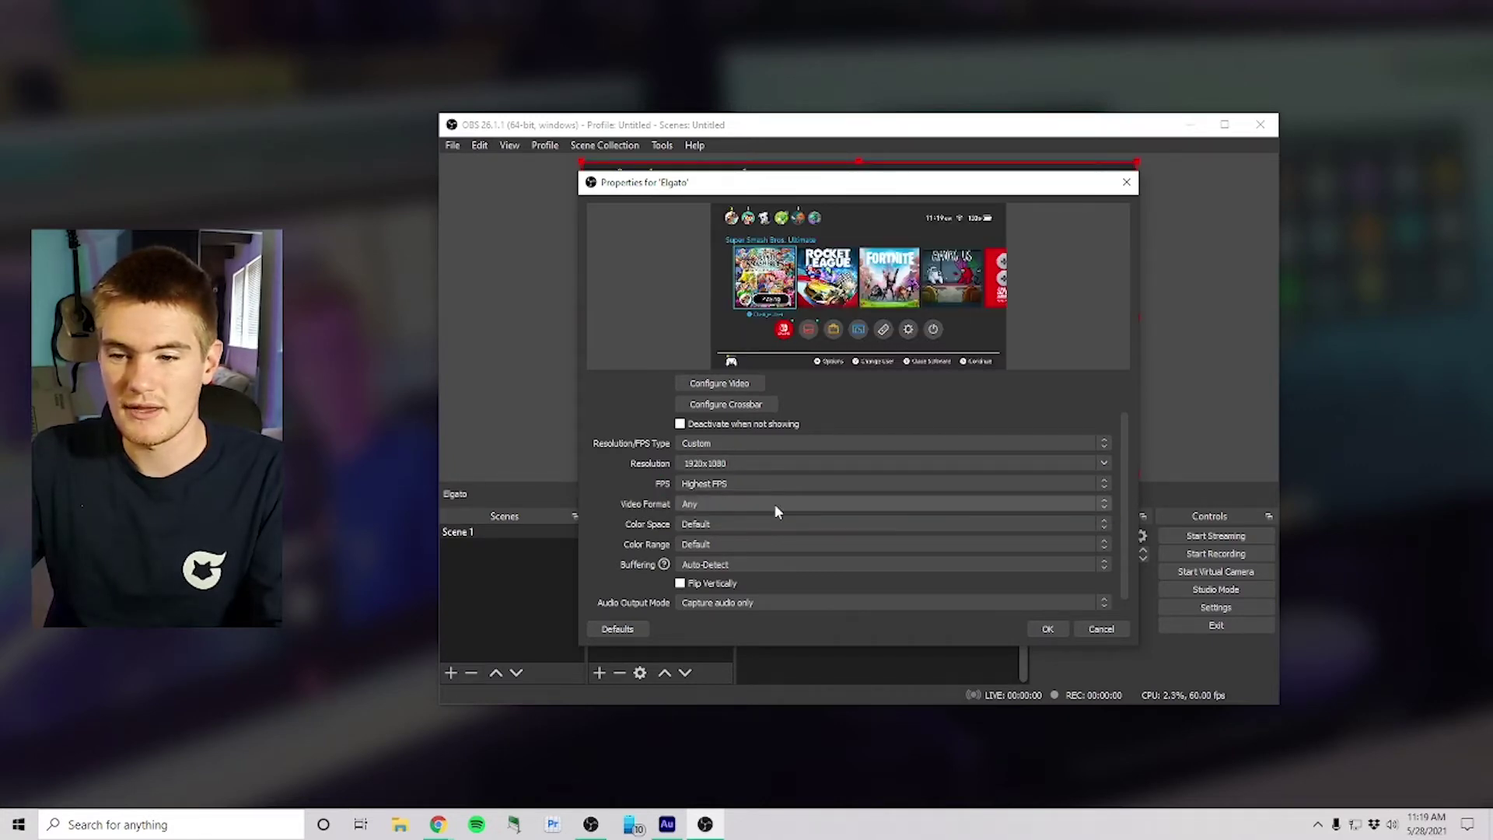
left_click(756, 543)
left_click(749, 566)
left_click(745, 563)
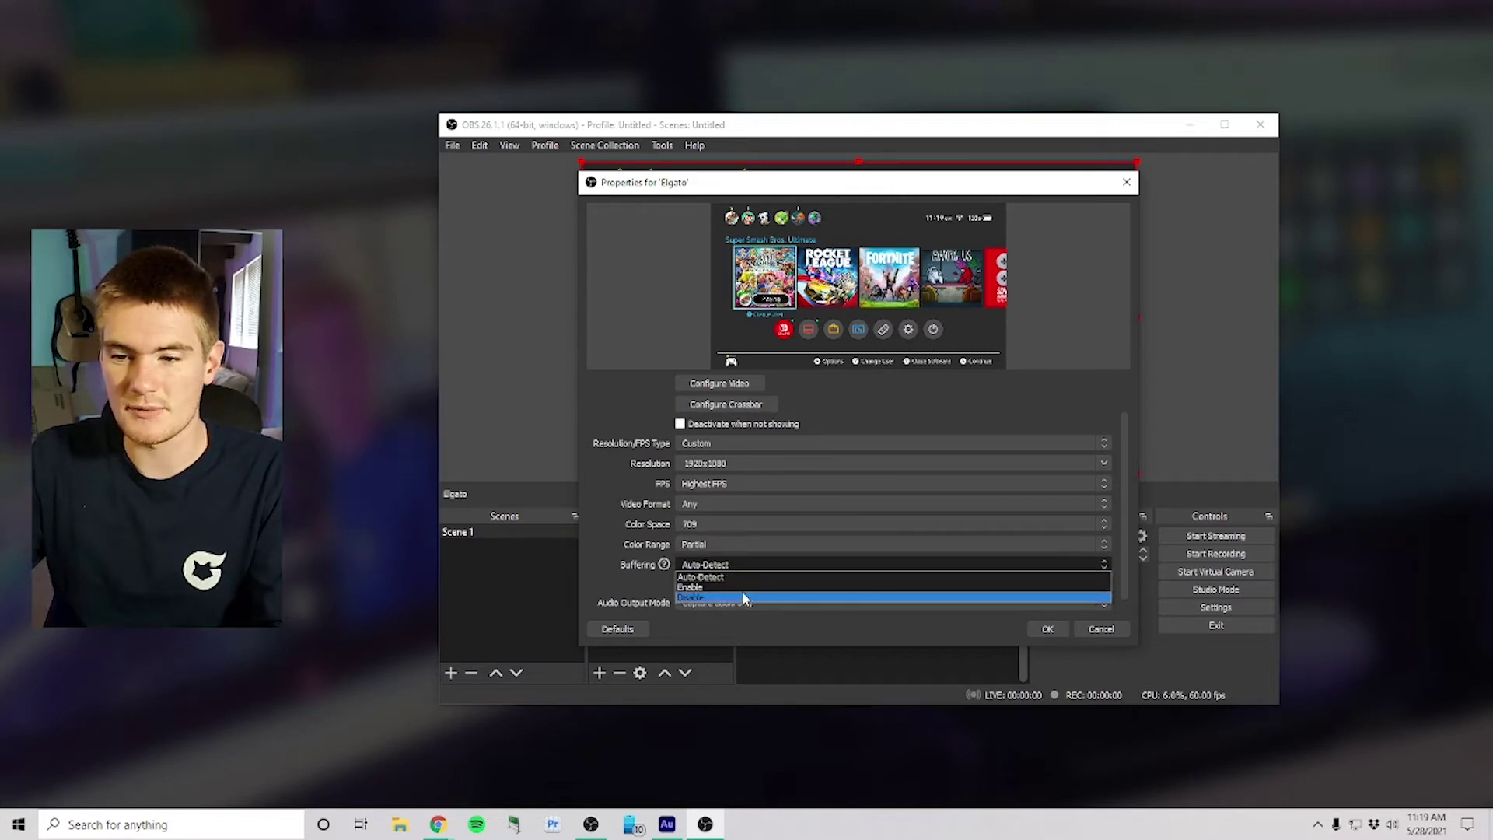
left_click(742, 591)
left_click(1048, 629)
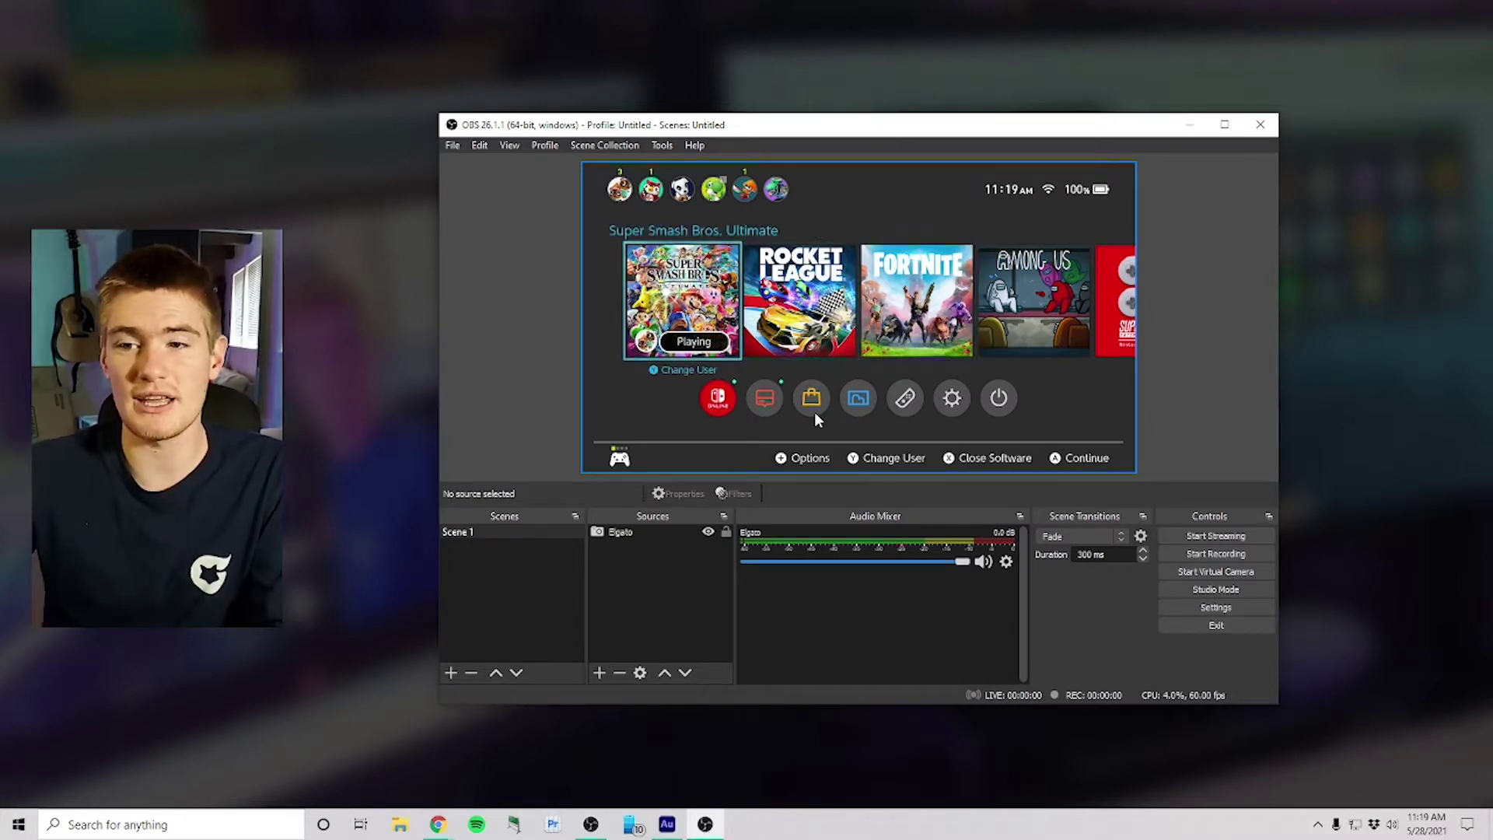
Step: Add a Video Capture Device source named 'Webcam' using the HD Web Camera
left_click(602, 666)
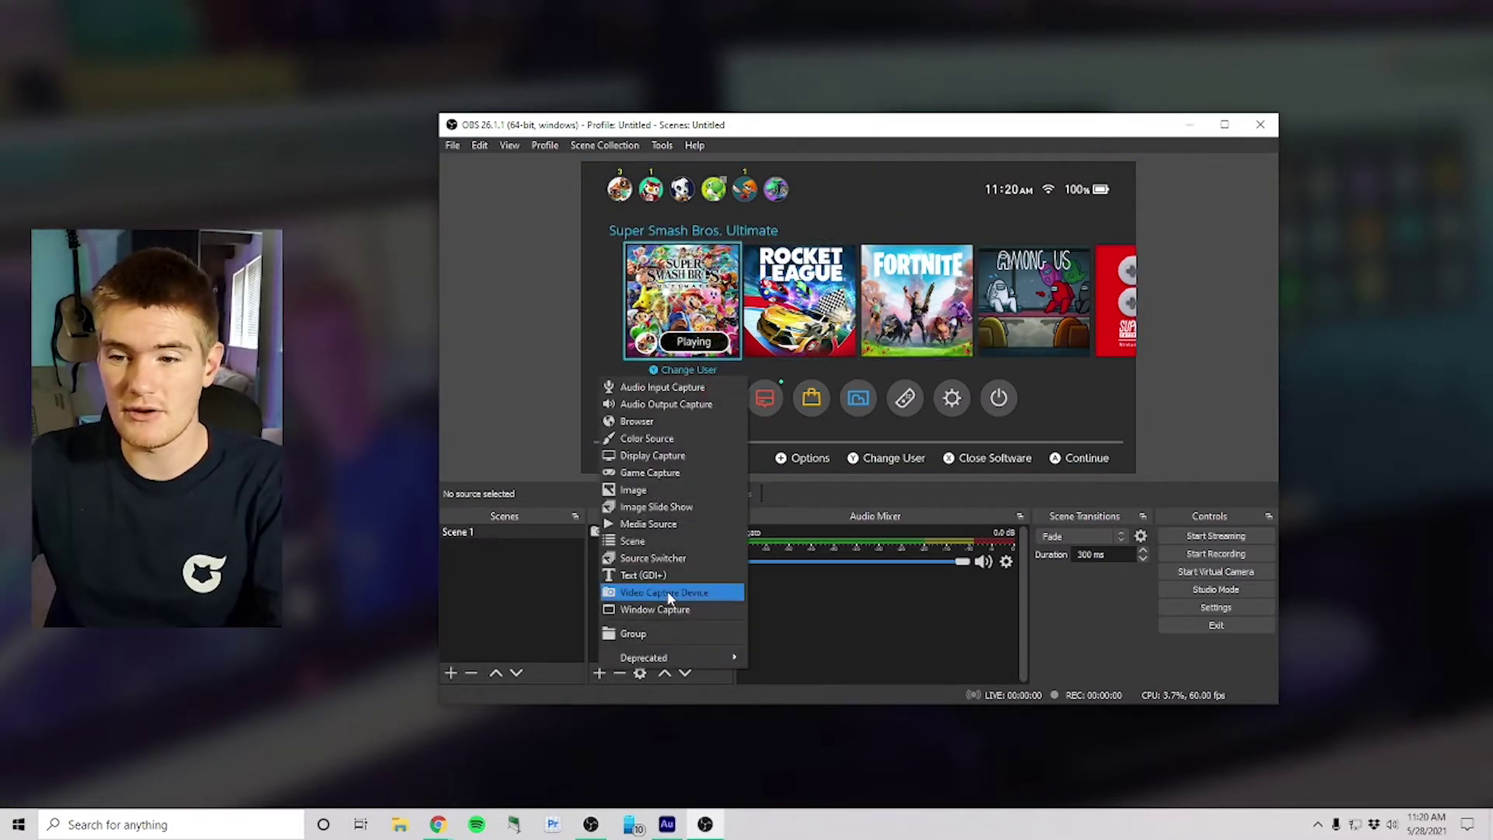
left_click(668, 591)
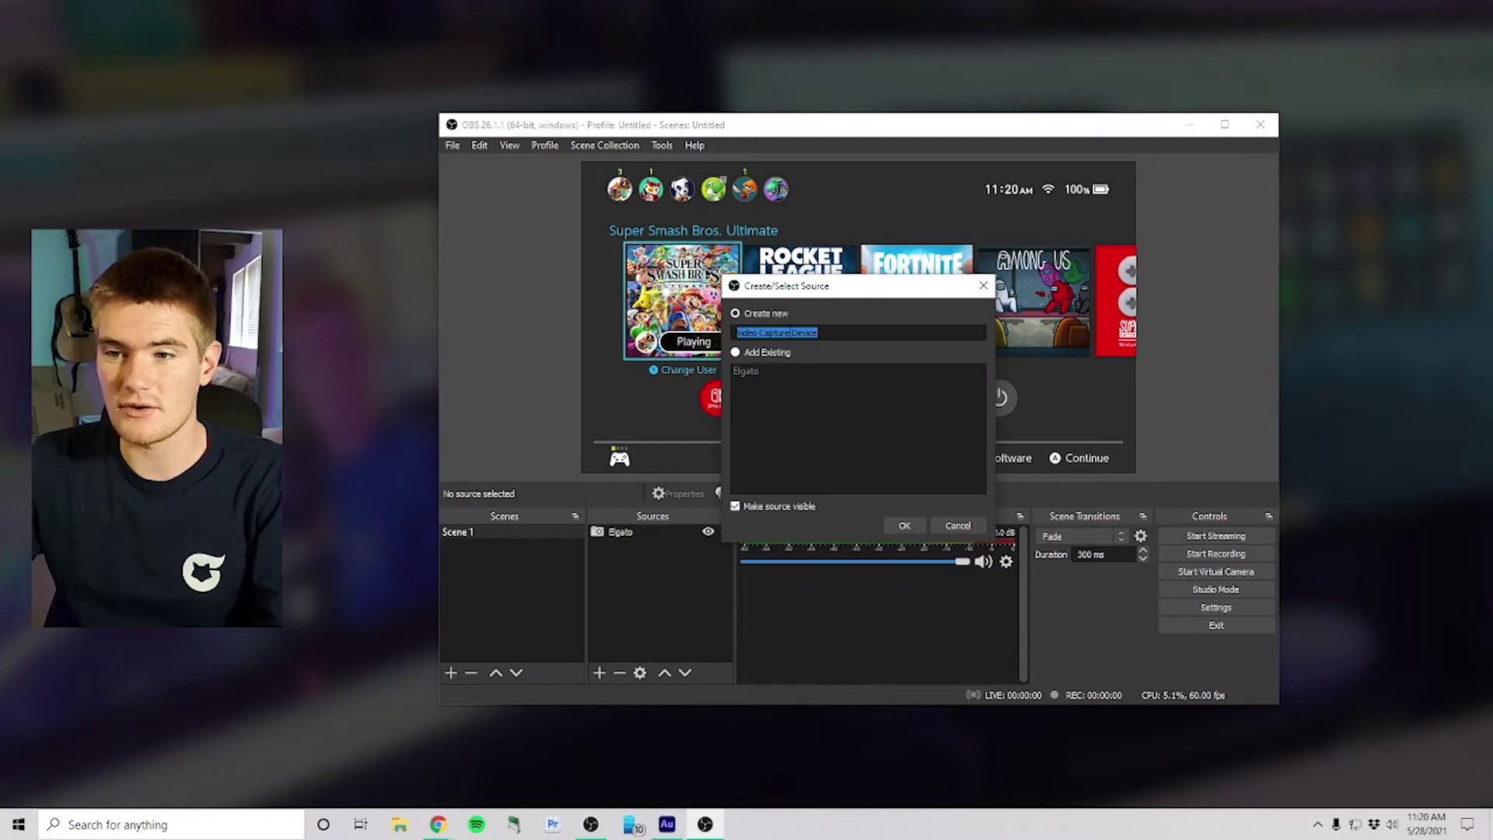
type("Webcam")
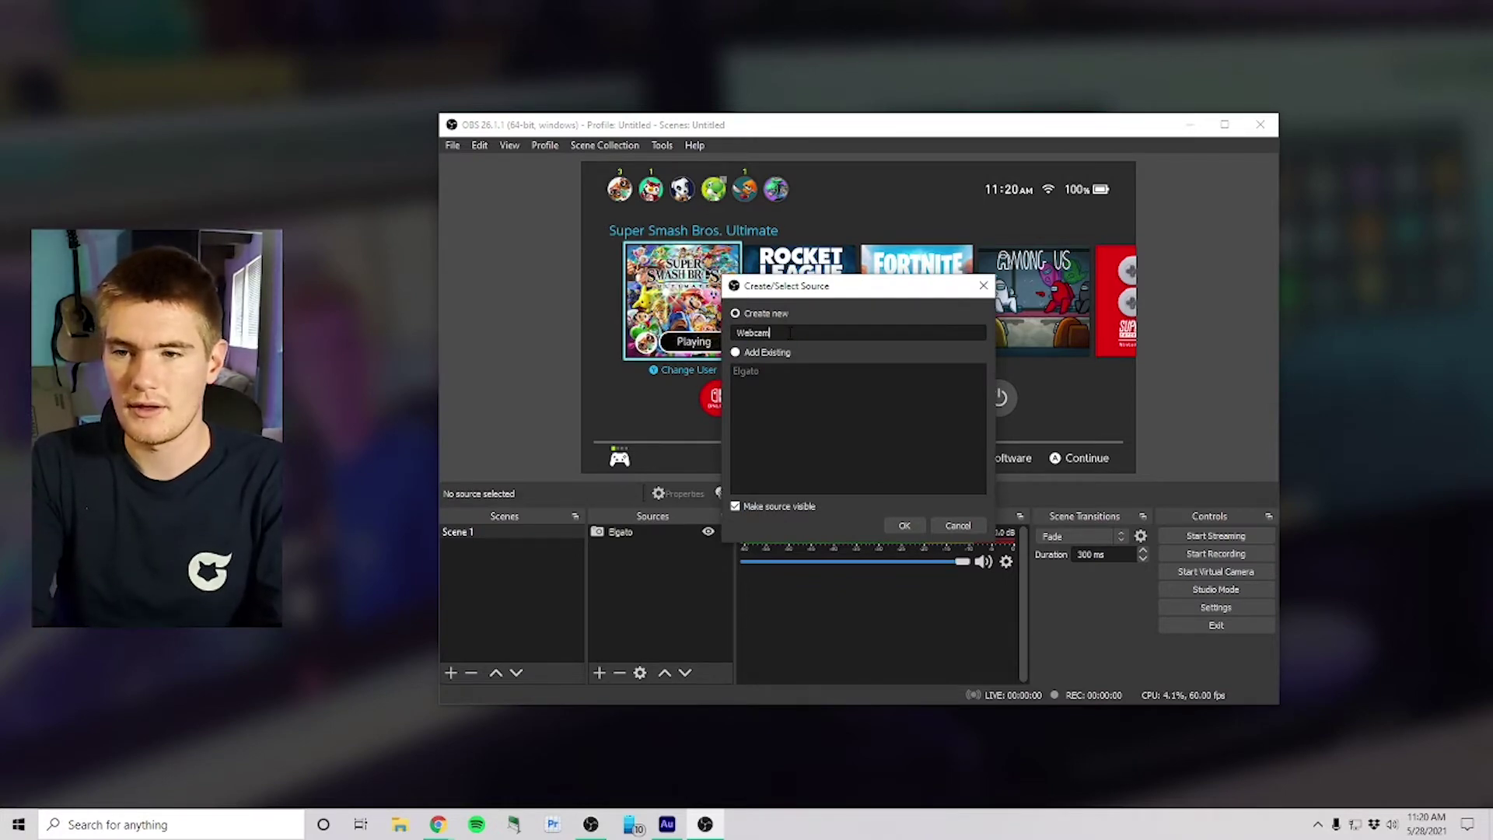
key("Return")
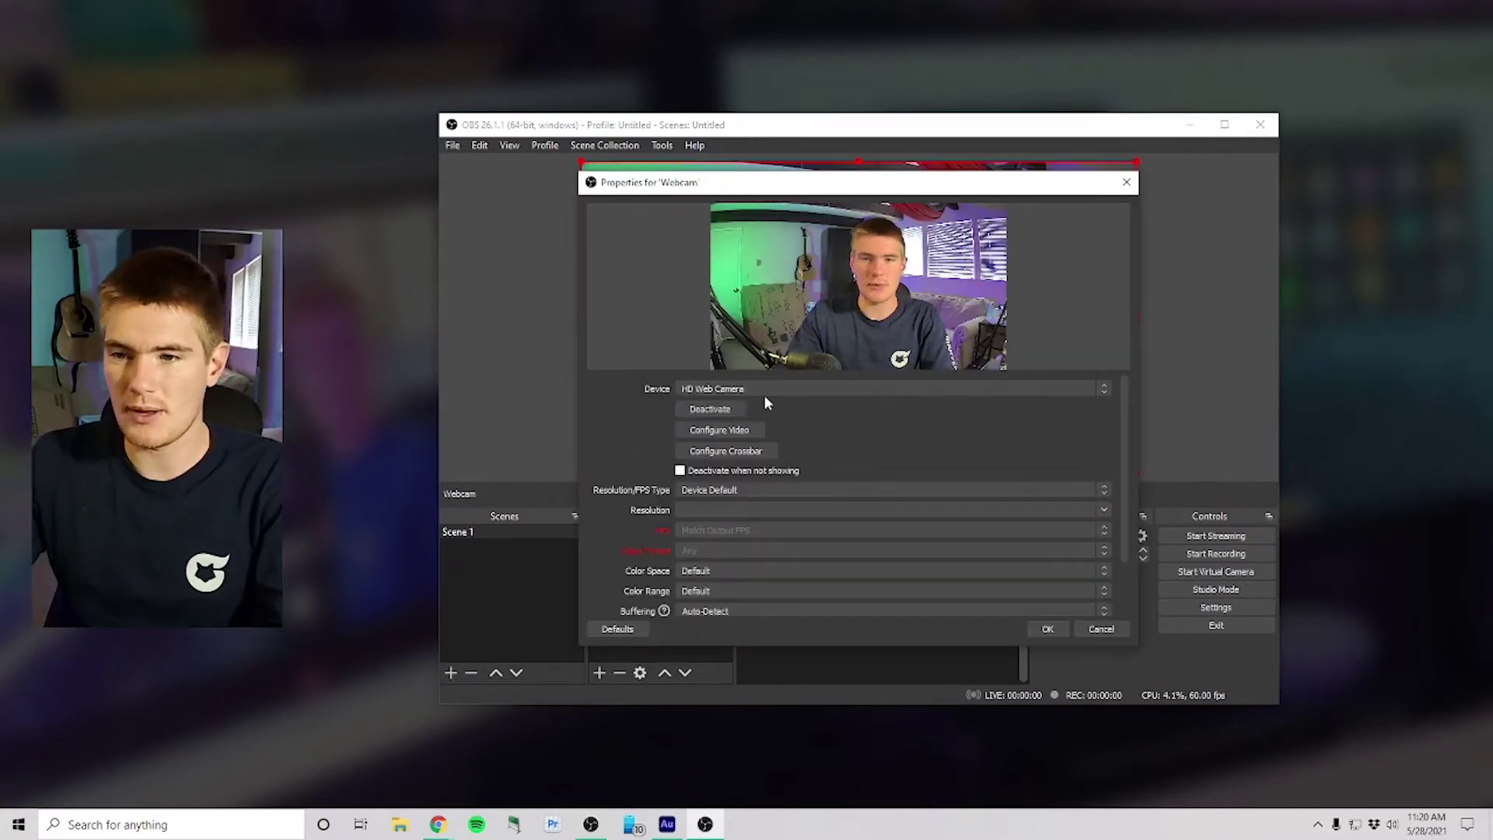
left_click(1046, 629)
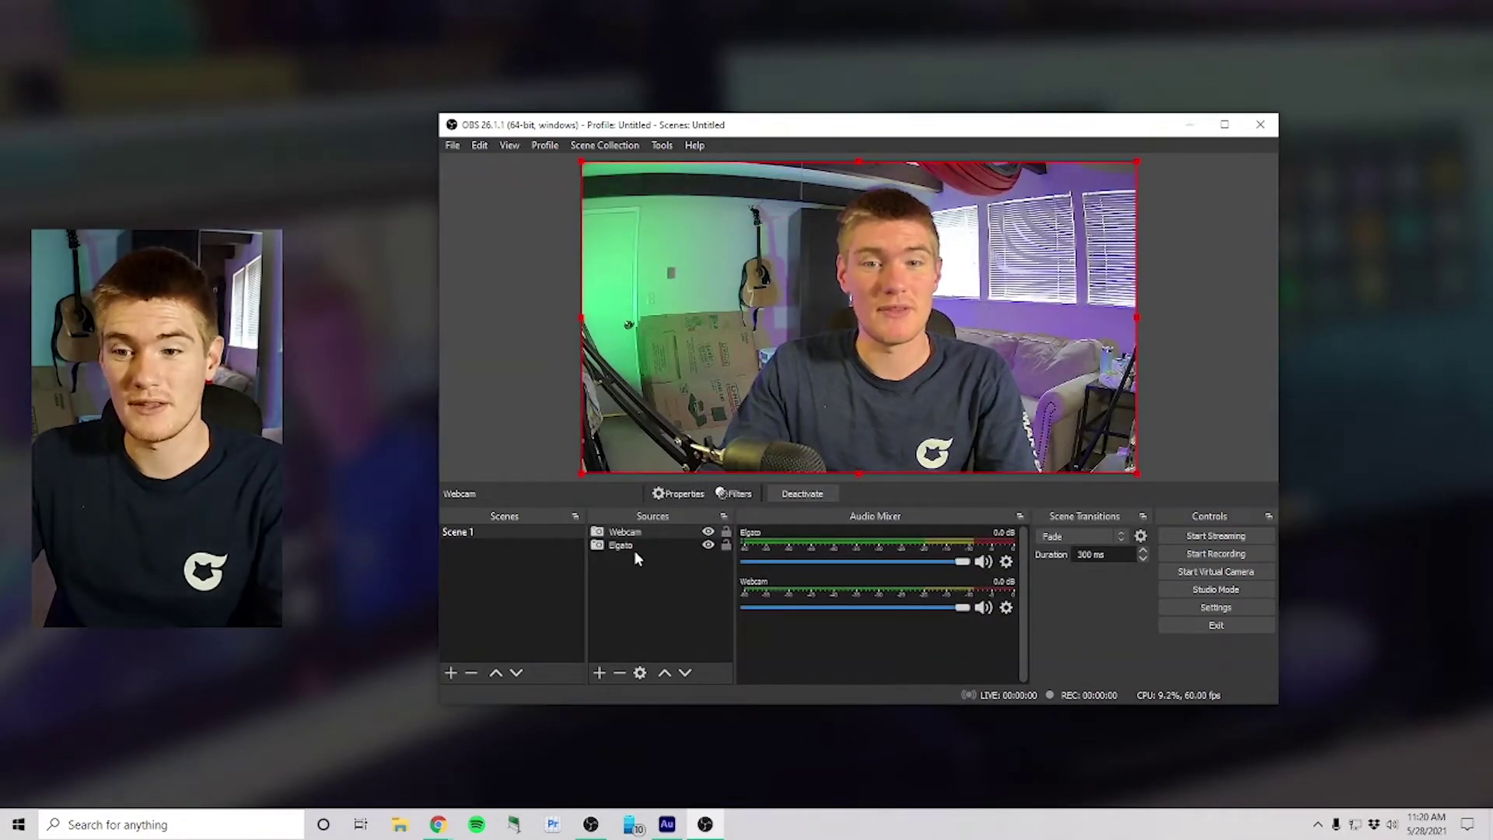
mouse_move(642, 531)
left_mouse_down()
mouse_move(650, 559)
mouse_move(646, 533)
mouse_move(644, 549)
left_mouse_up()
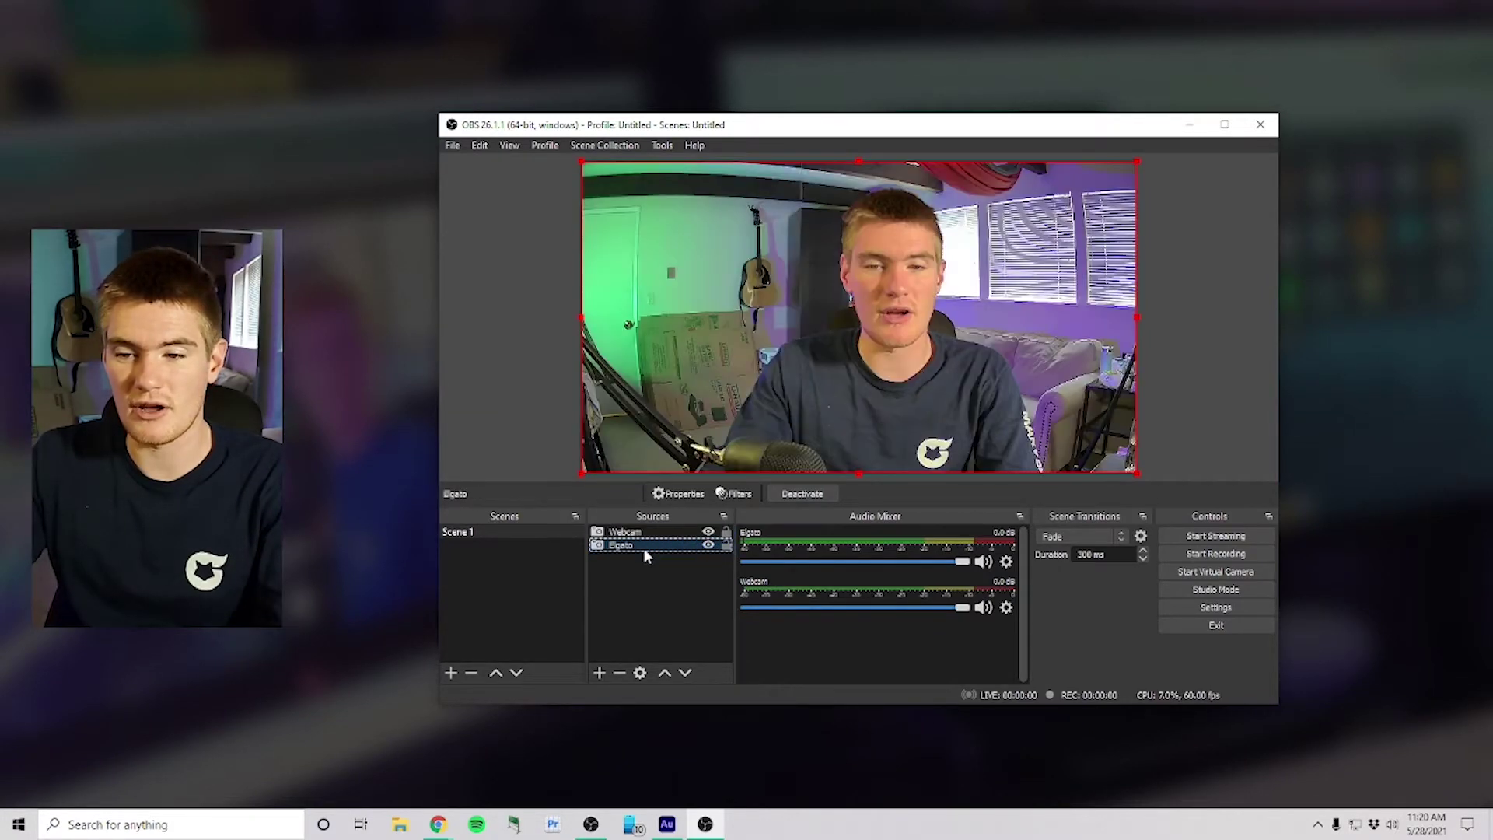
Step: Shrink the webcam into a small overlay over the game tiles and crop it to a narrow portrait
left_click(596, 318)
left_click_drag(578, 316, 916, 223)
left_click_drag(1017, 245, 709, 333)
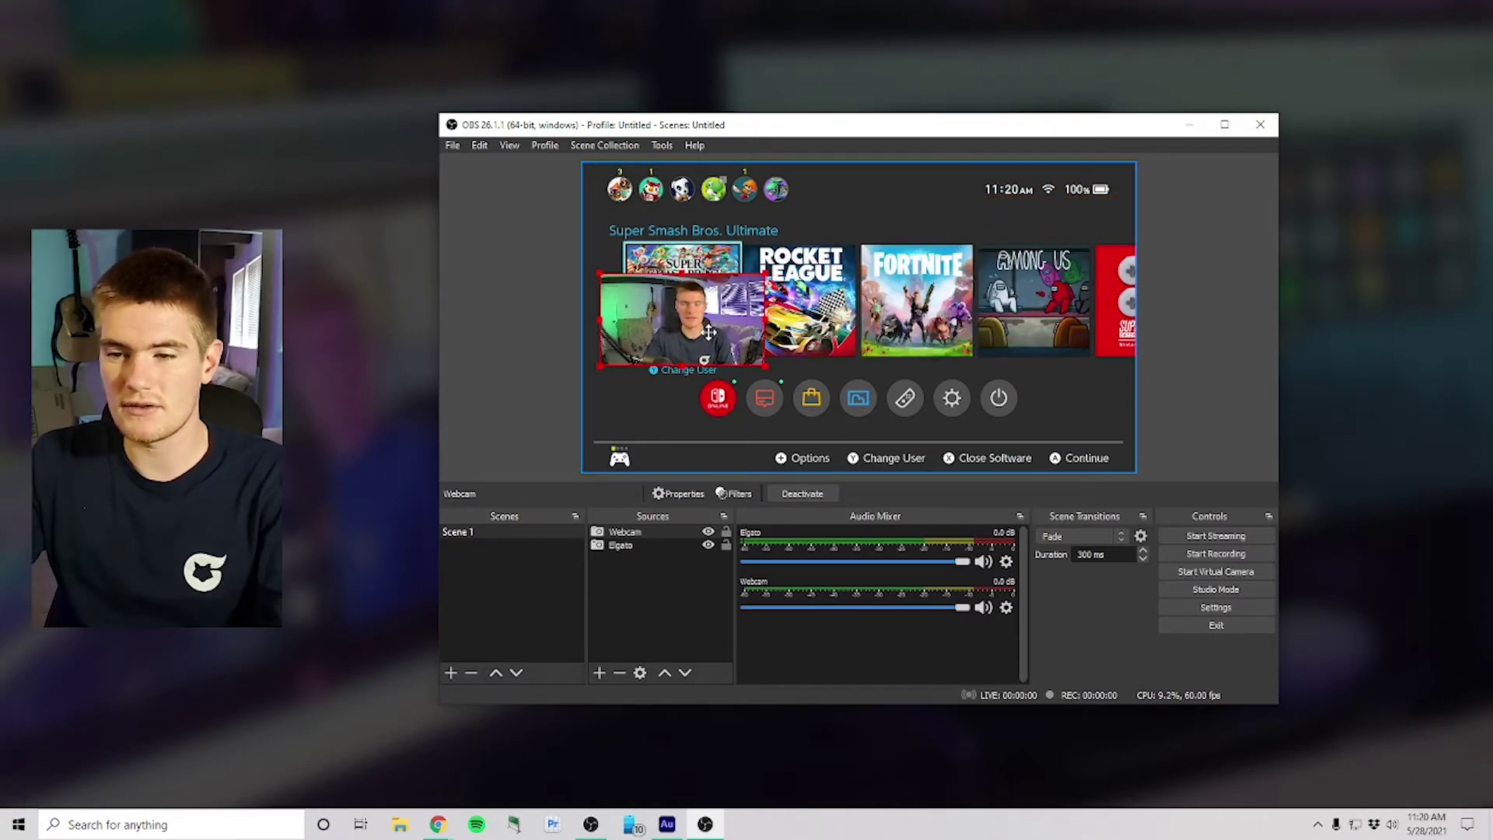
left_click(557, 339)
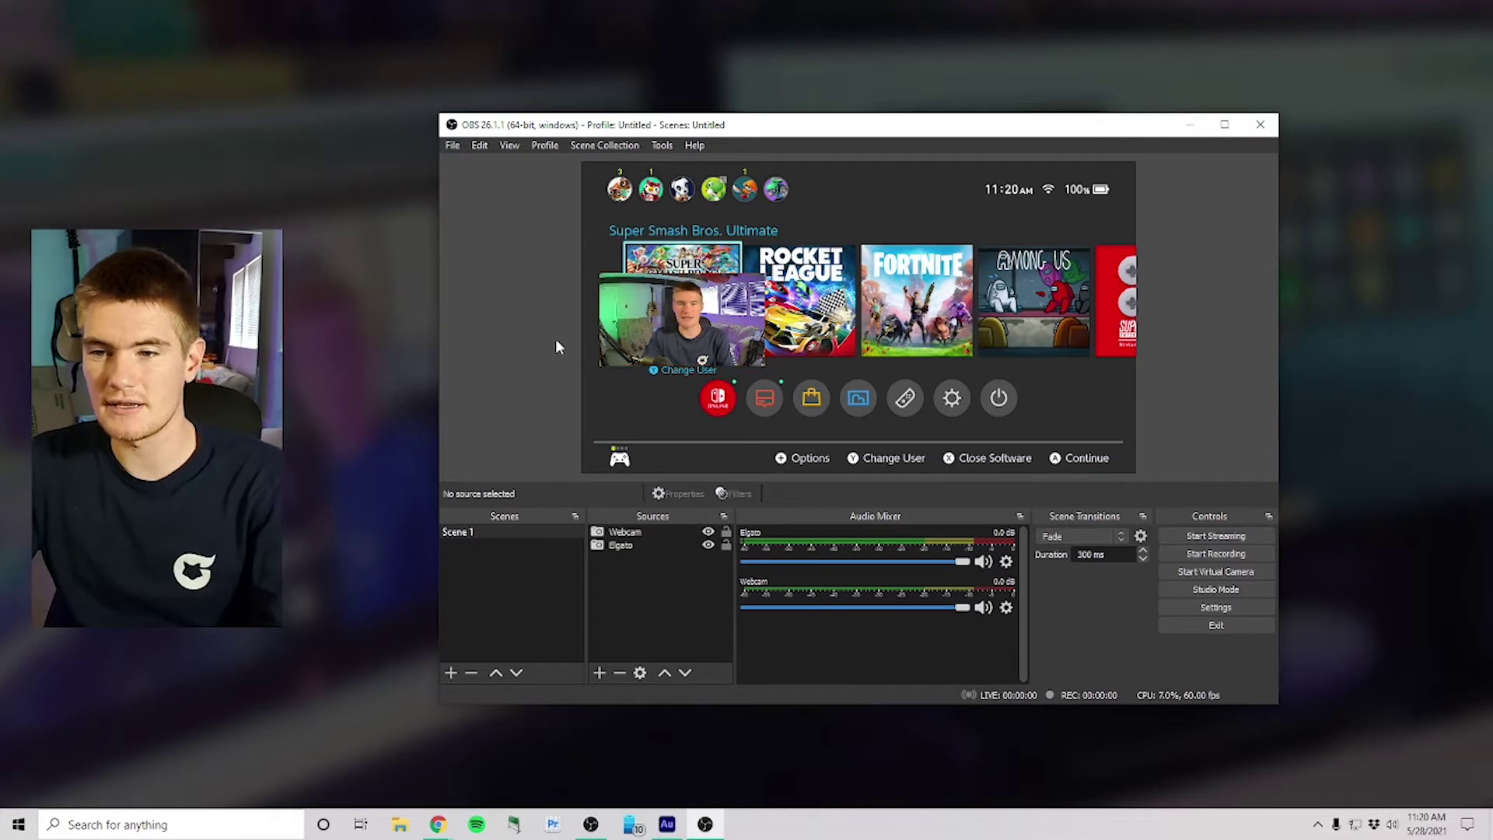
left_click(677, 319)
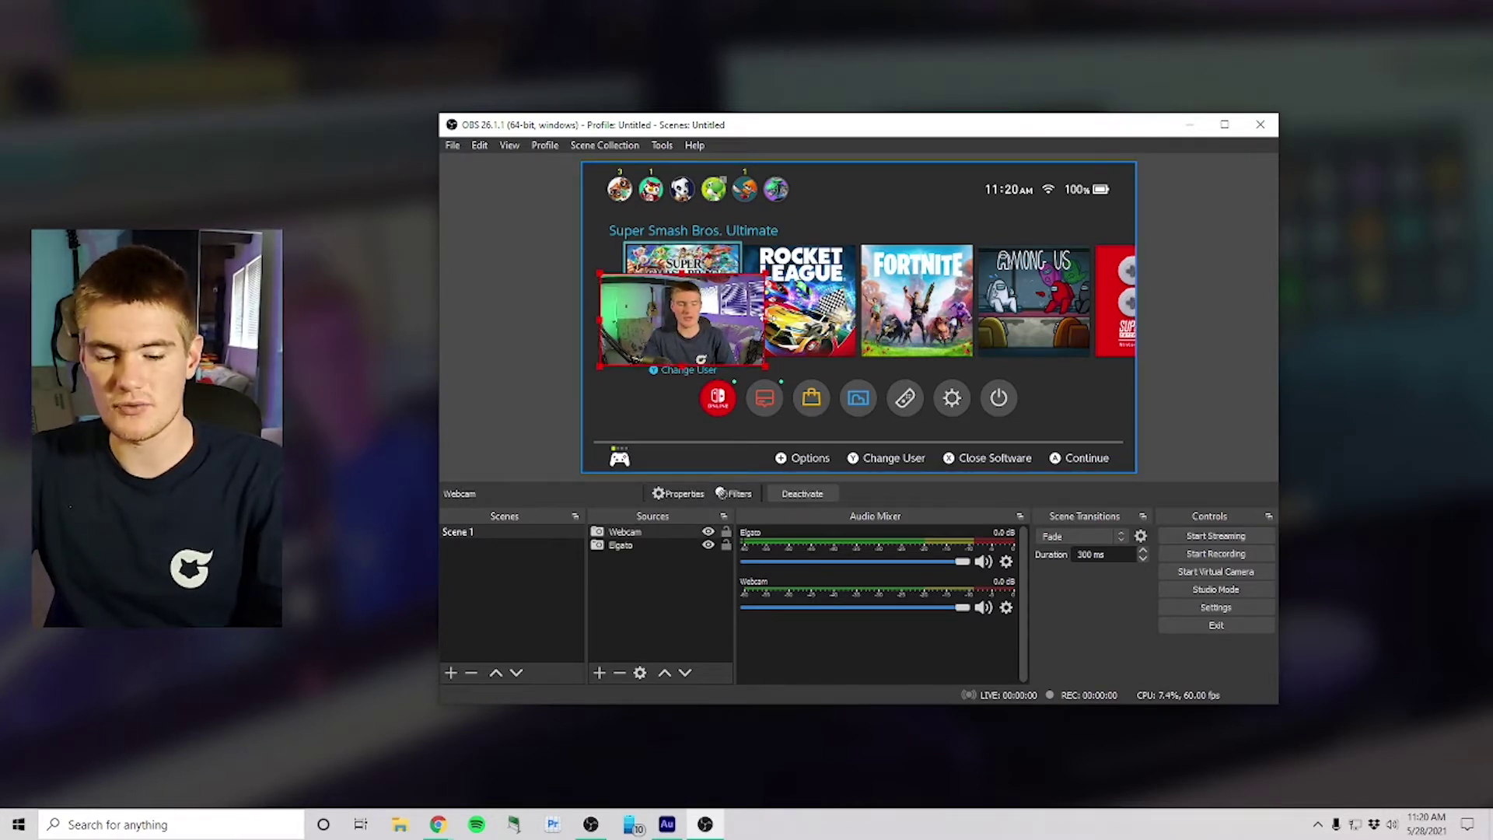
left_click_drag(764, 317, 758, 318)
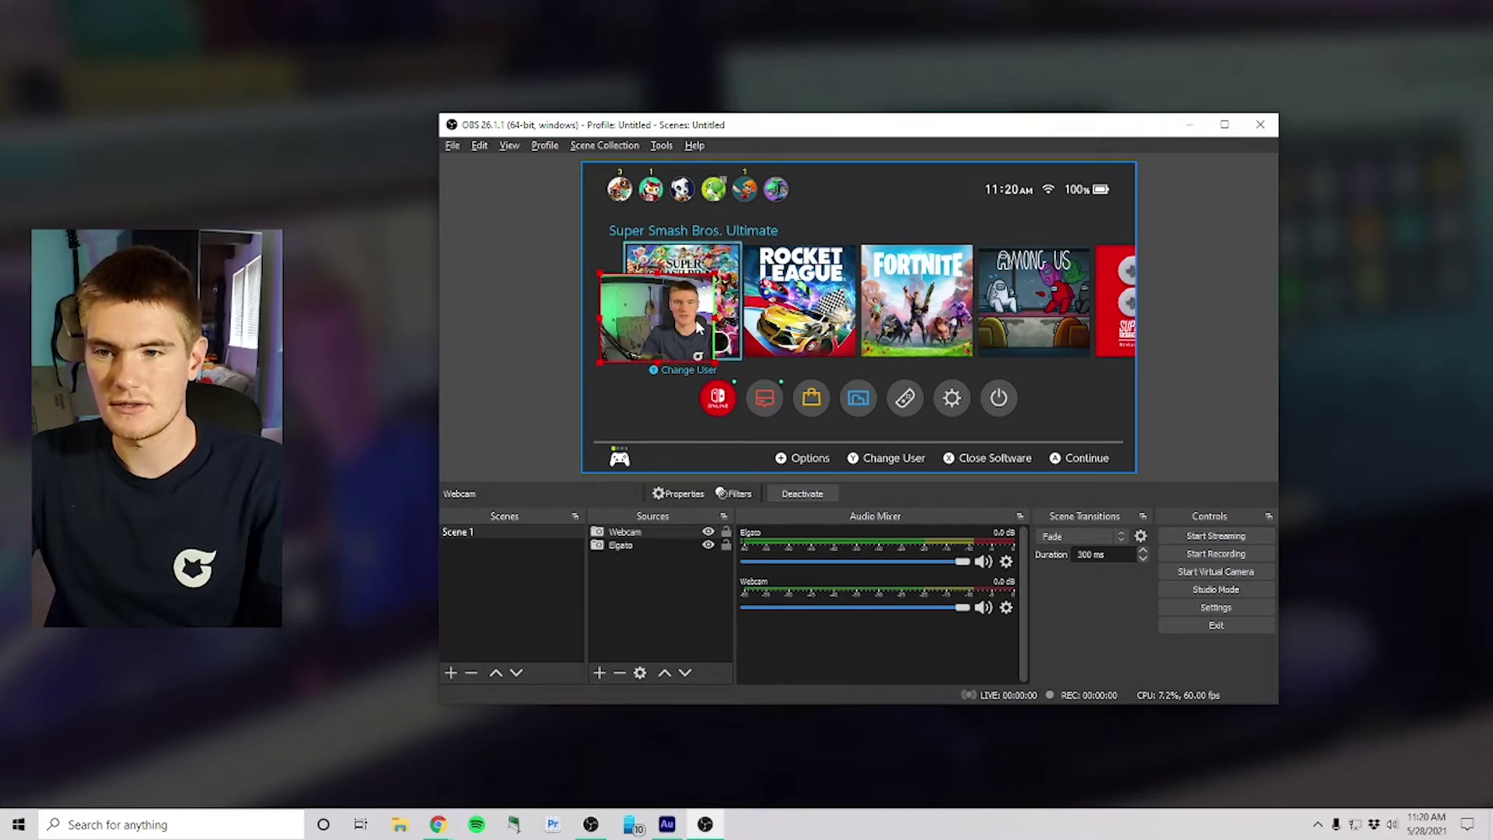
left_click_drag(599, 315, 628, 321)
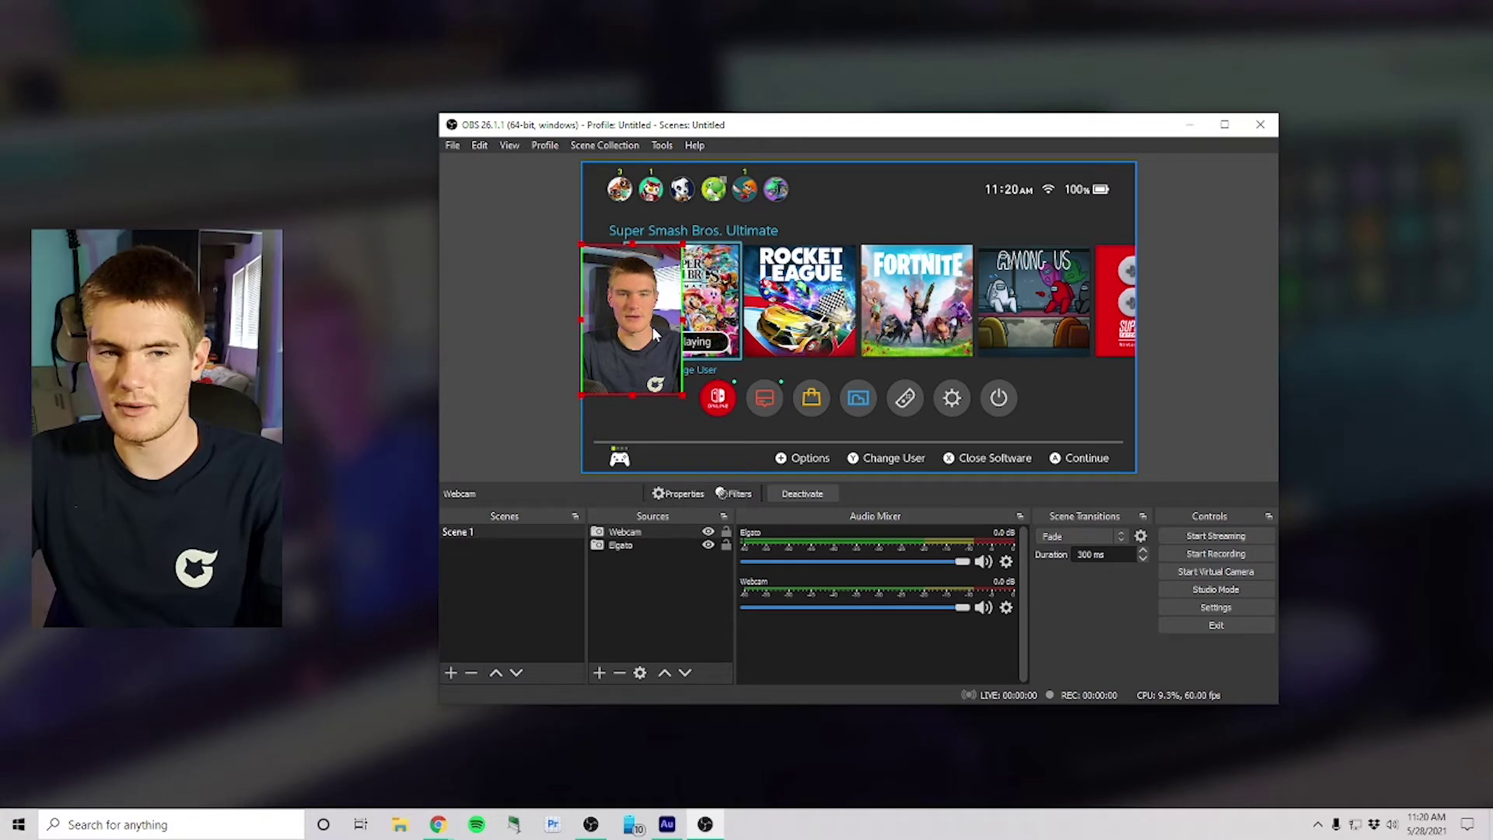
left_click(1176, 337)
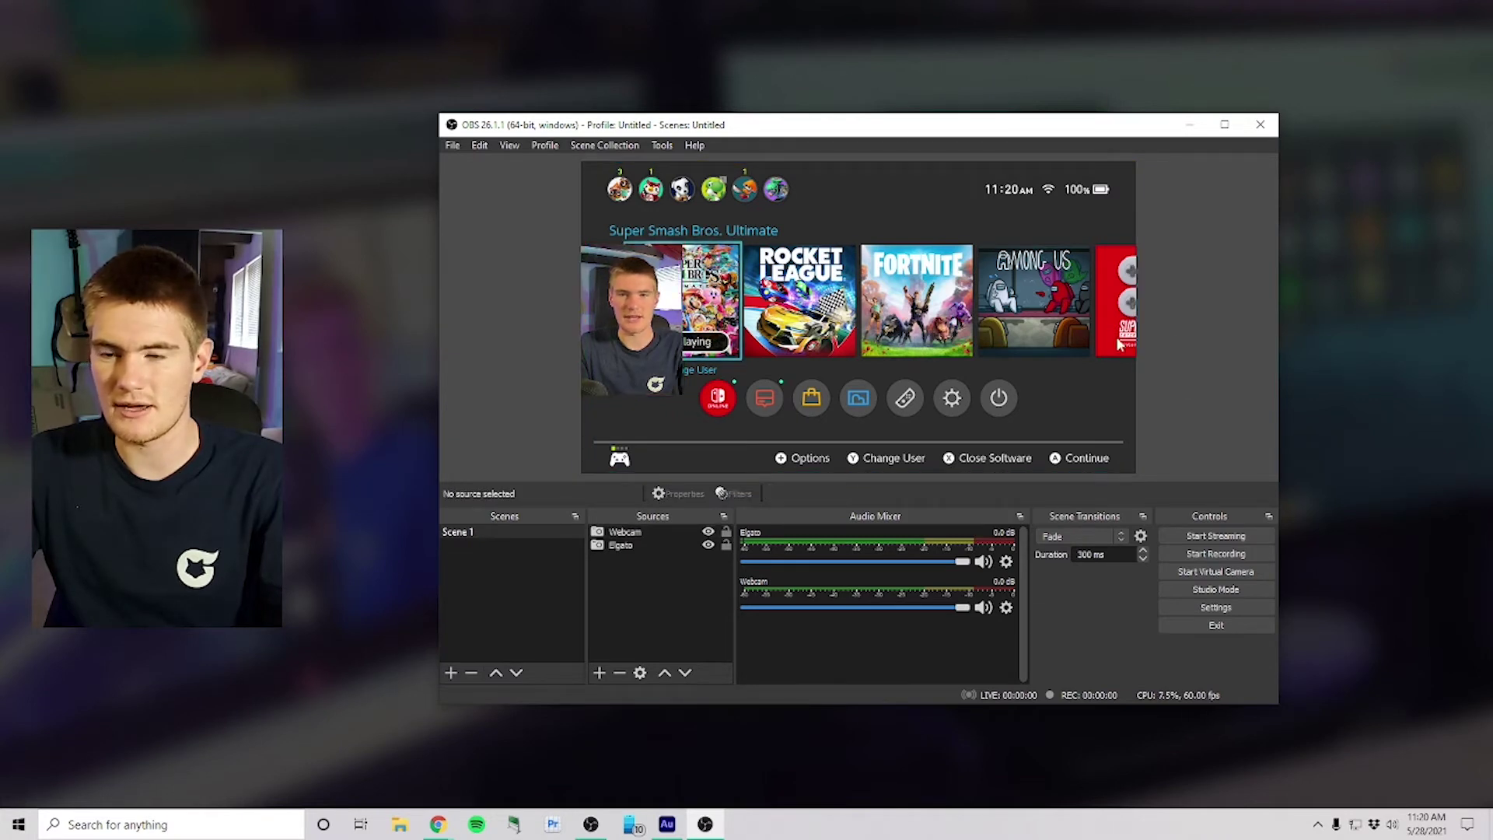
left_click(599, 673)
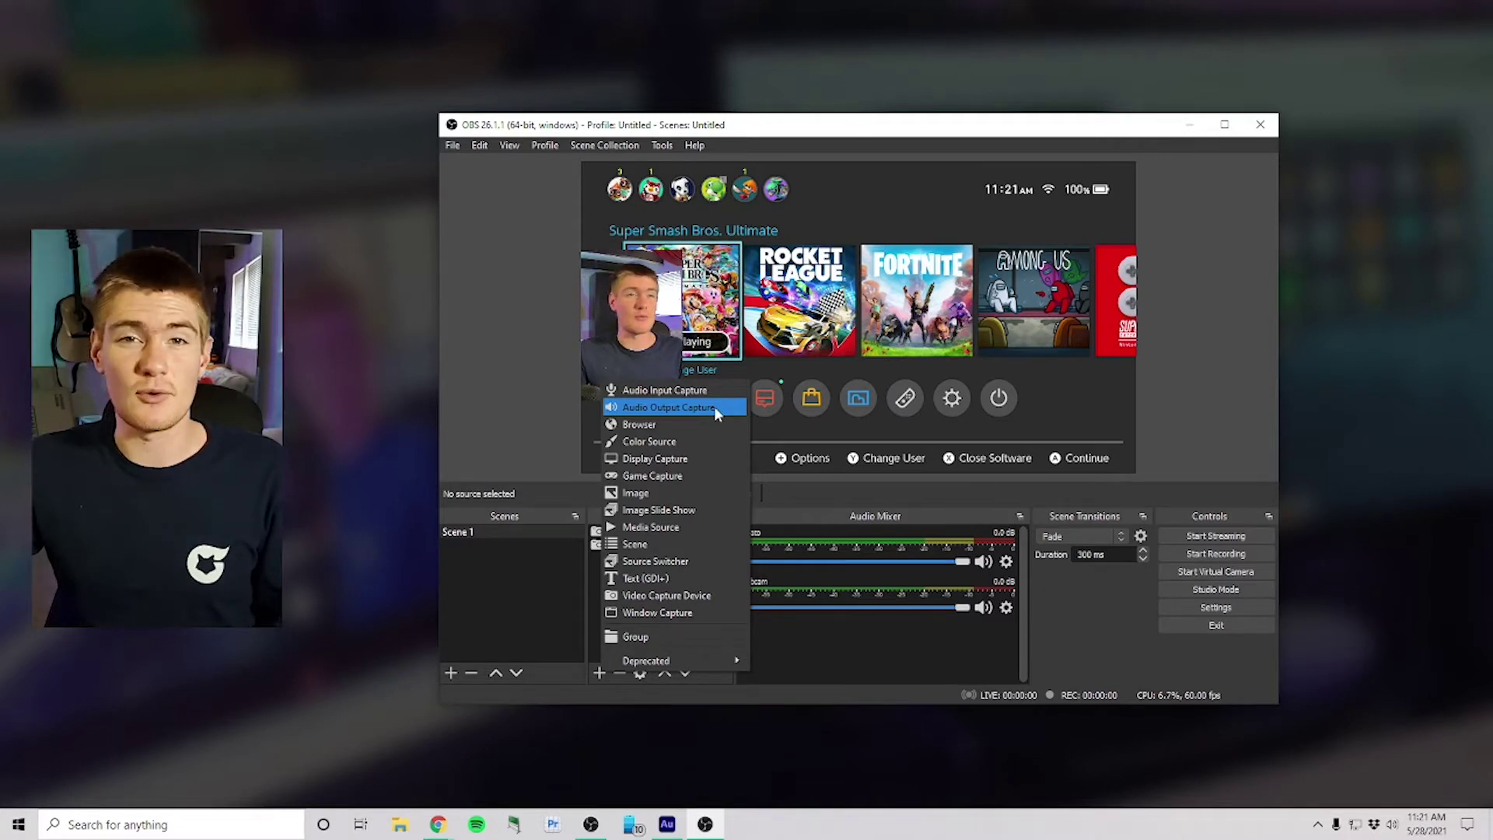
Step: Add an Audio Input Capture source named 'Mic' using the Razer Seiren Mini device
left_click(668, 389)
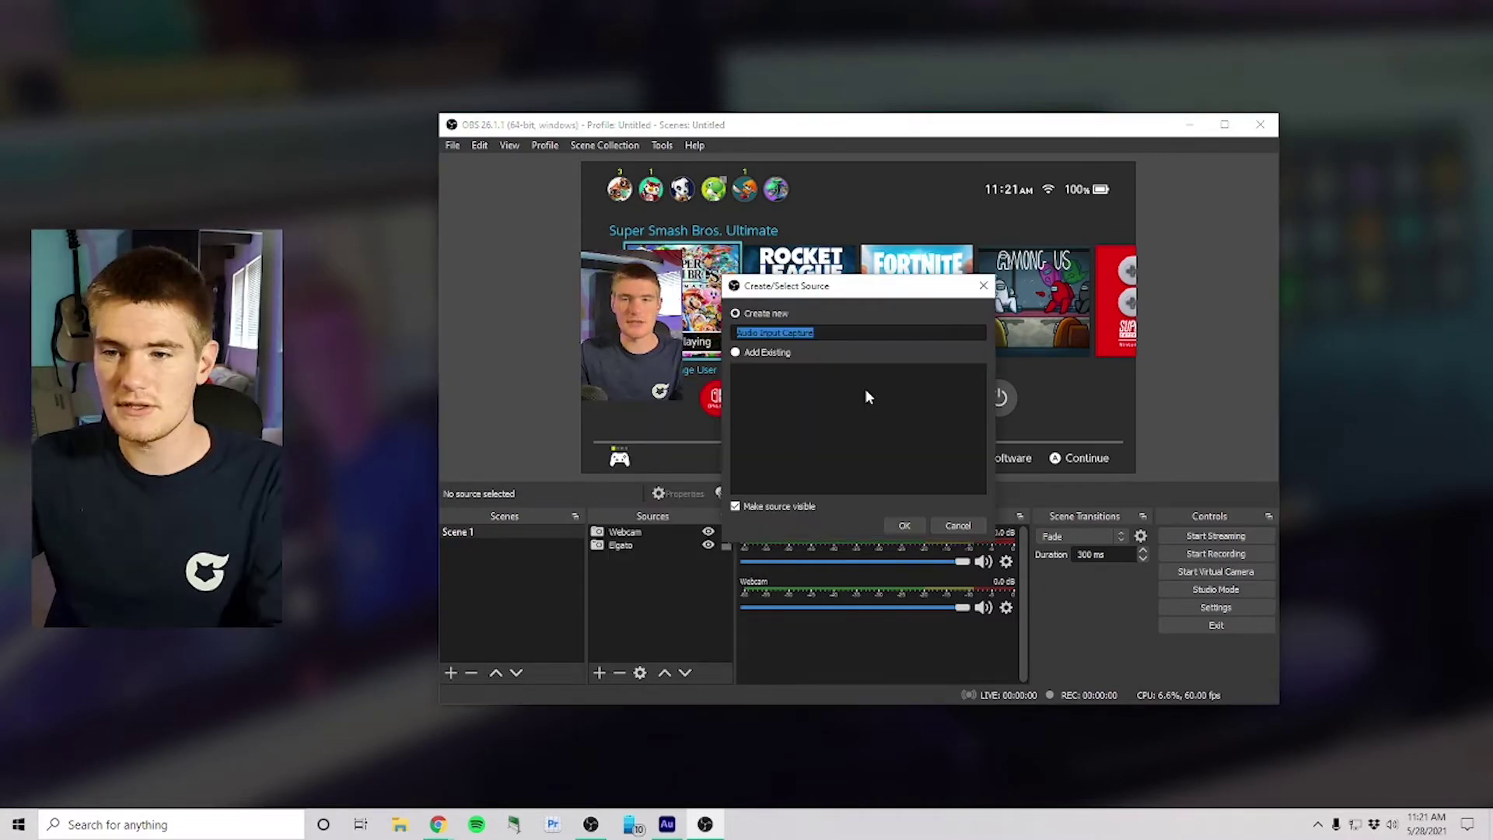
type("Mic")
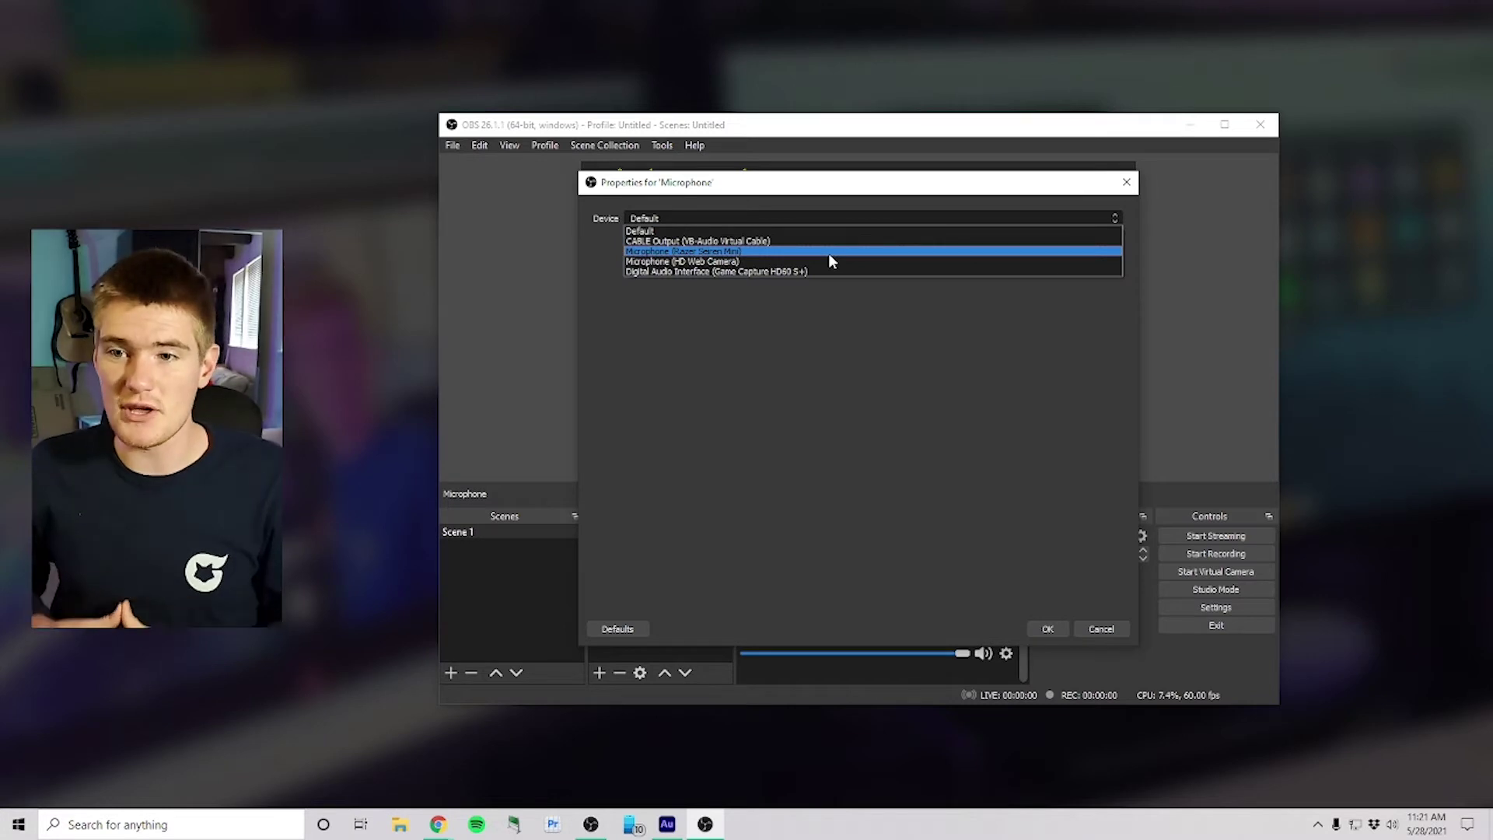
left_click(746, 252)
left_click(1045, 627)
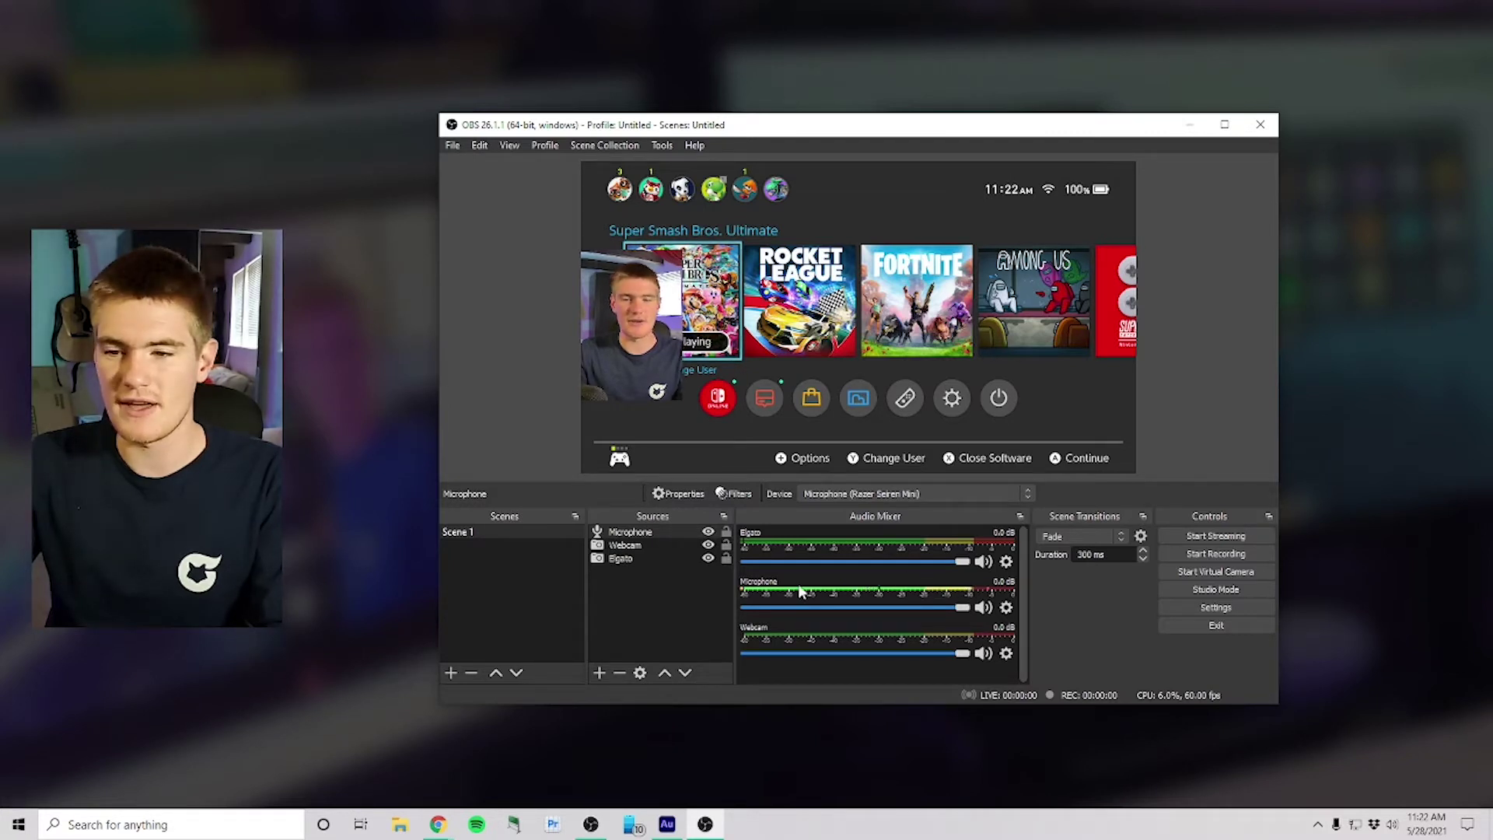
left_click(599, 674)
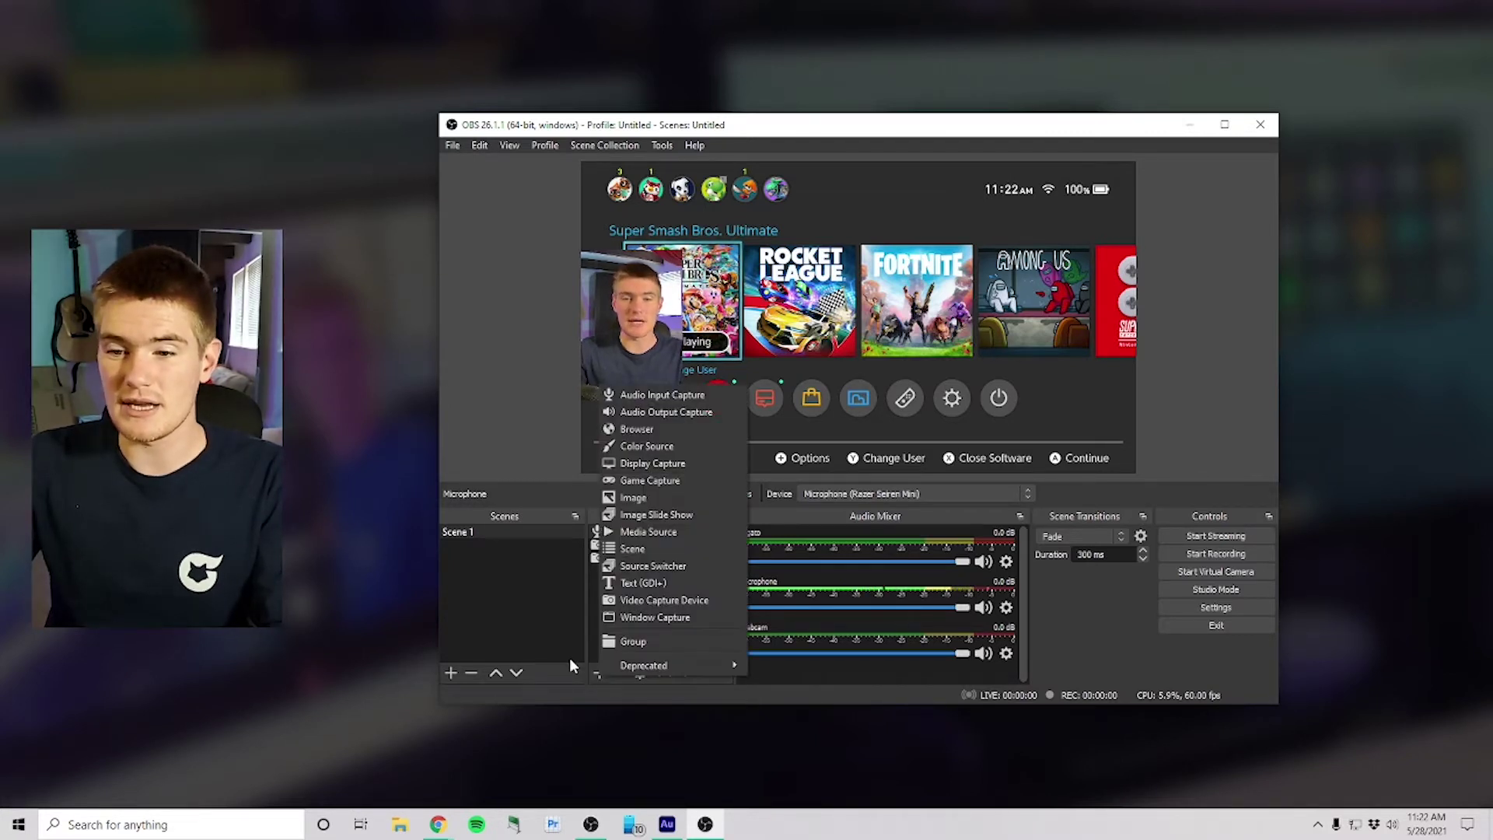
Step: Hide and reshow the Elgato gameplay capture to check it
left_click(569, 656)
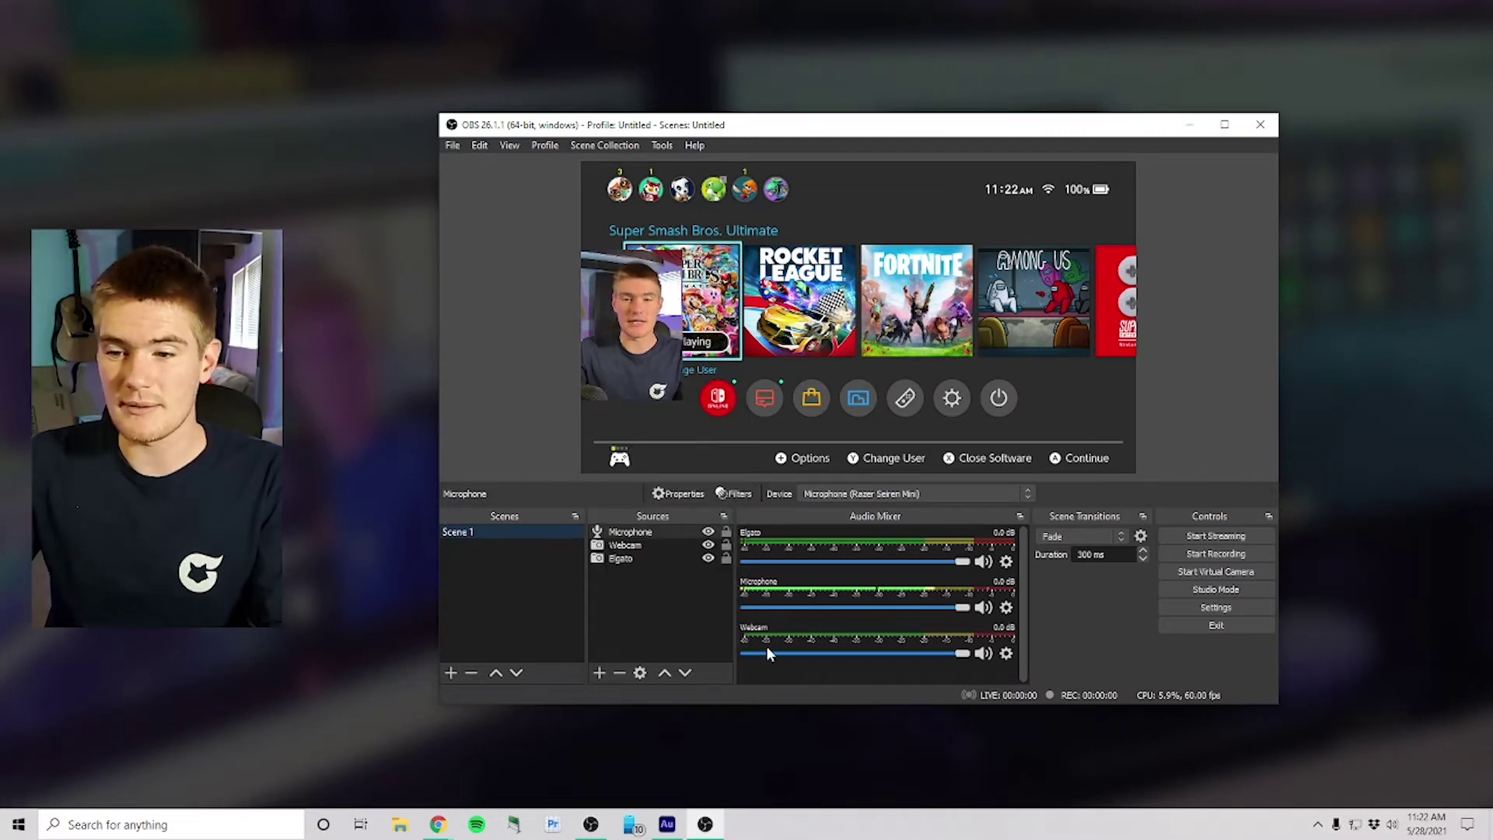
right_click(781, 543)
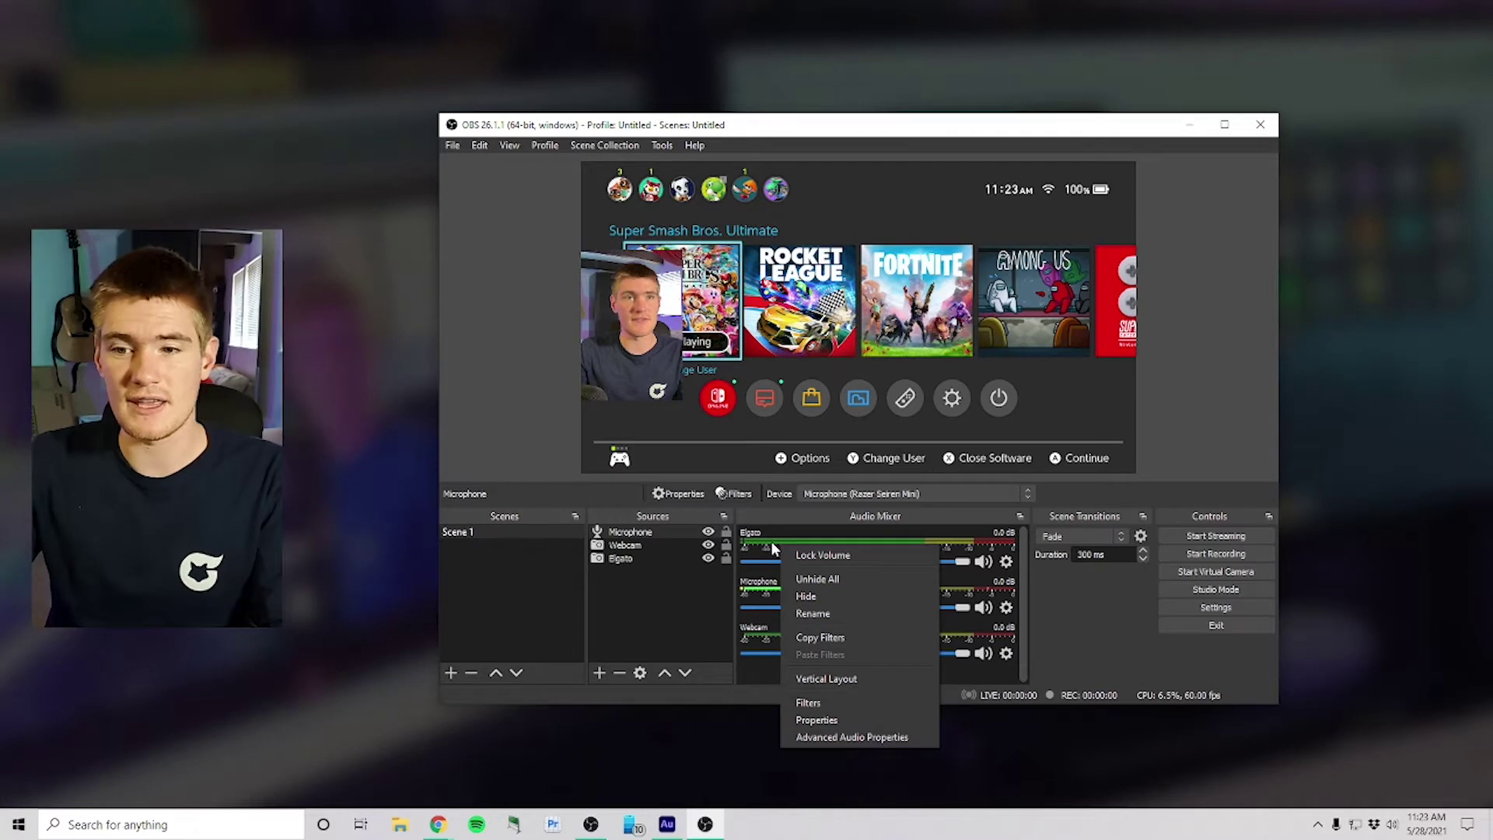
left_click(636, 559)
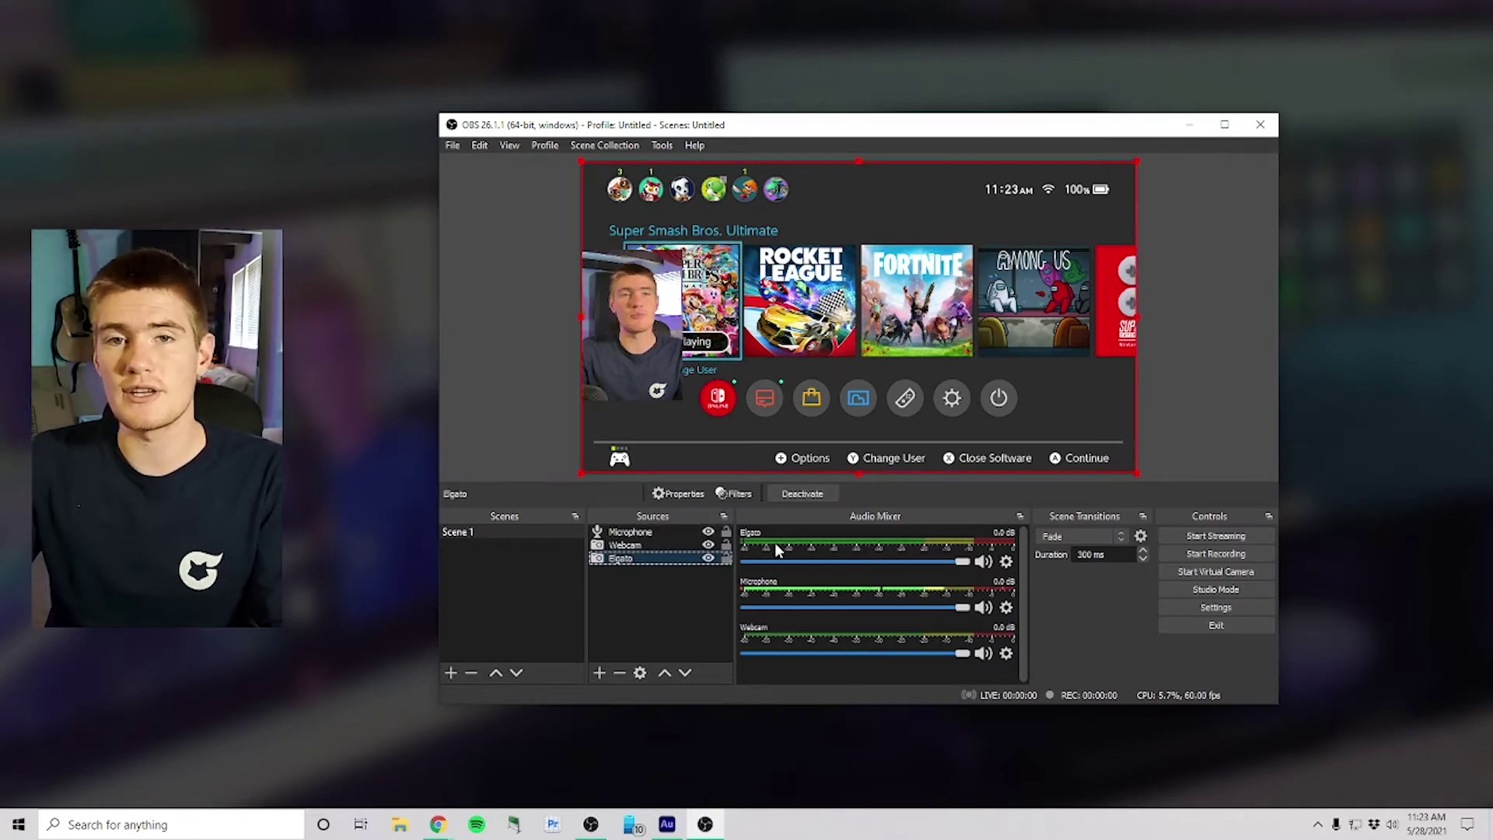
left_click(707, 559)
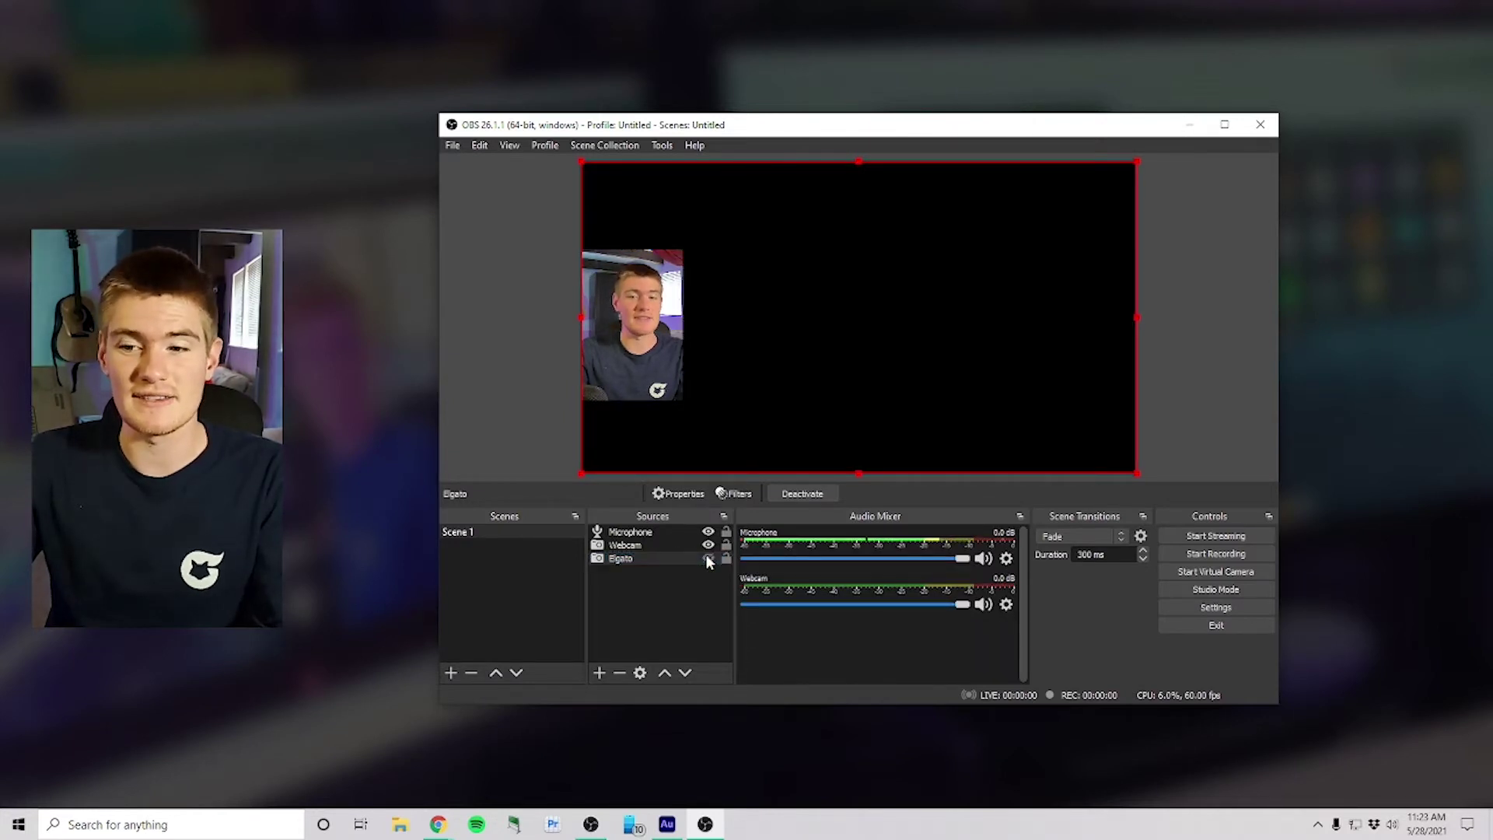
left_click(708, 559)
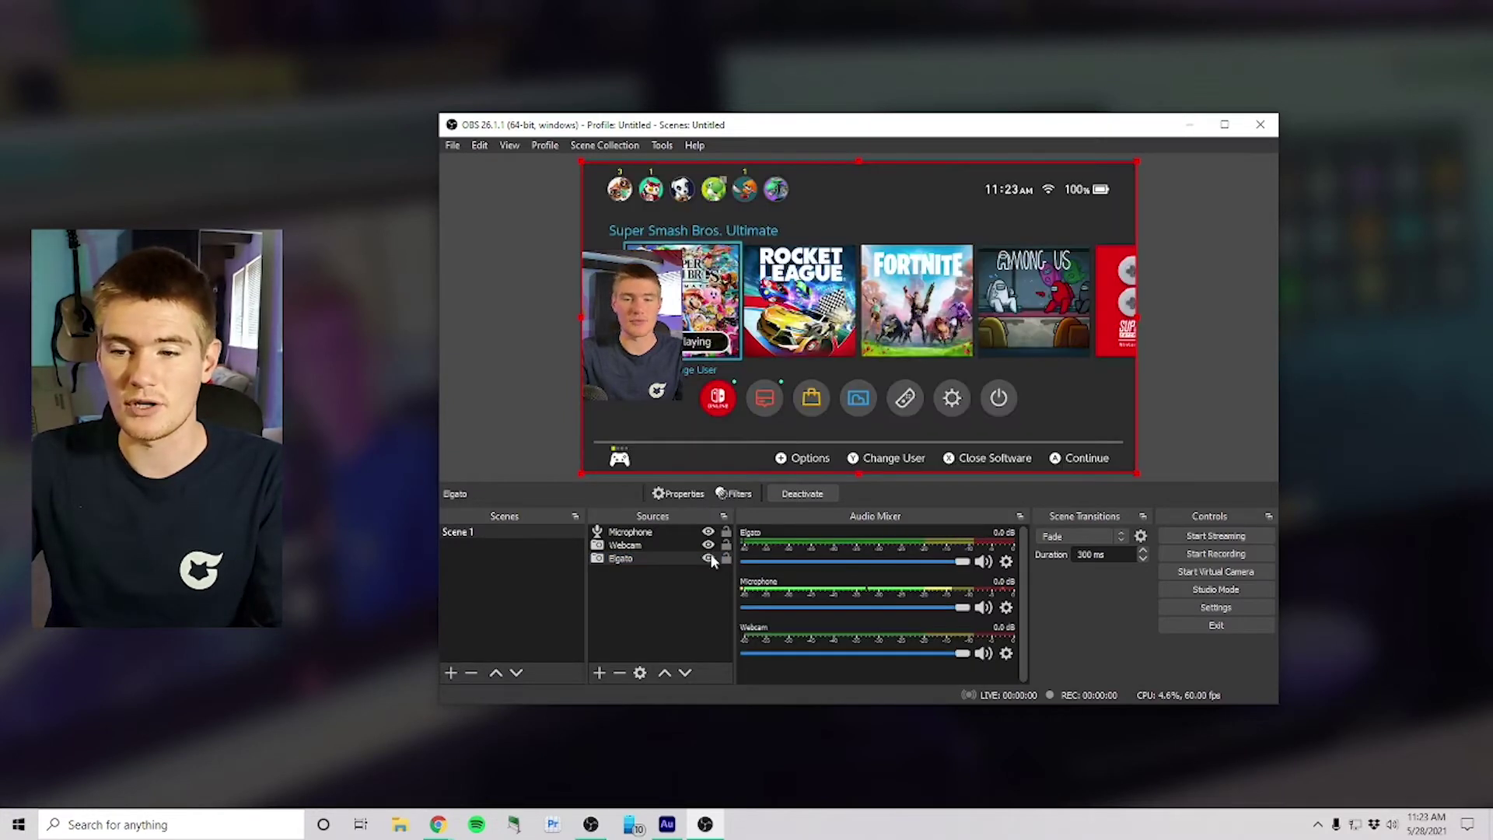
Step: Make the webcam overlay slightly smaller and nudge it right and down
left_click(612, 350)
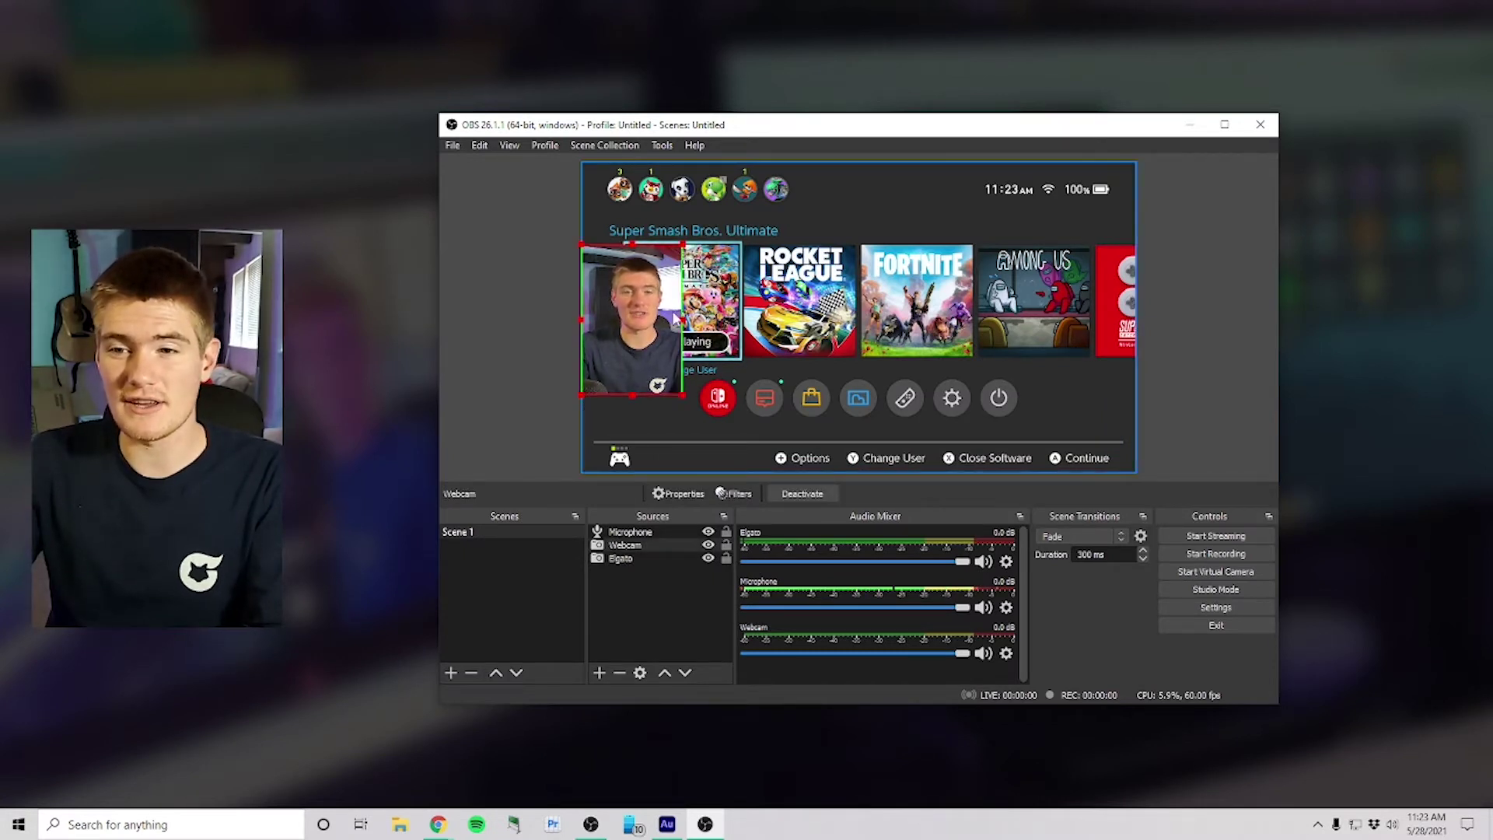
left_click_drag(683, 318, 678, 317)
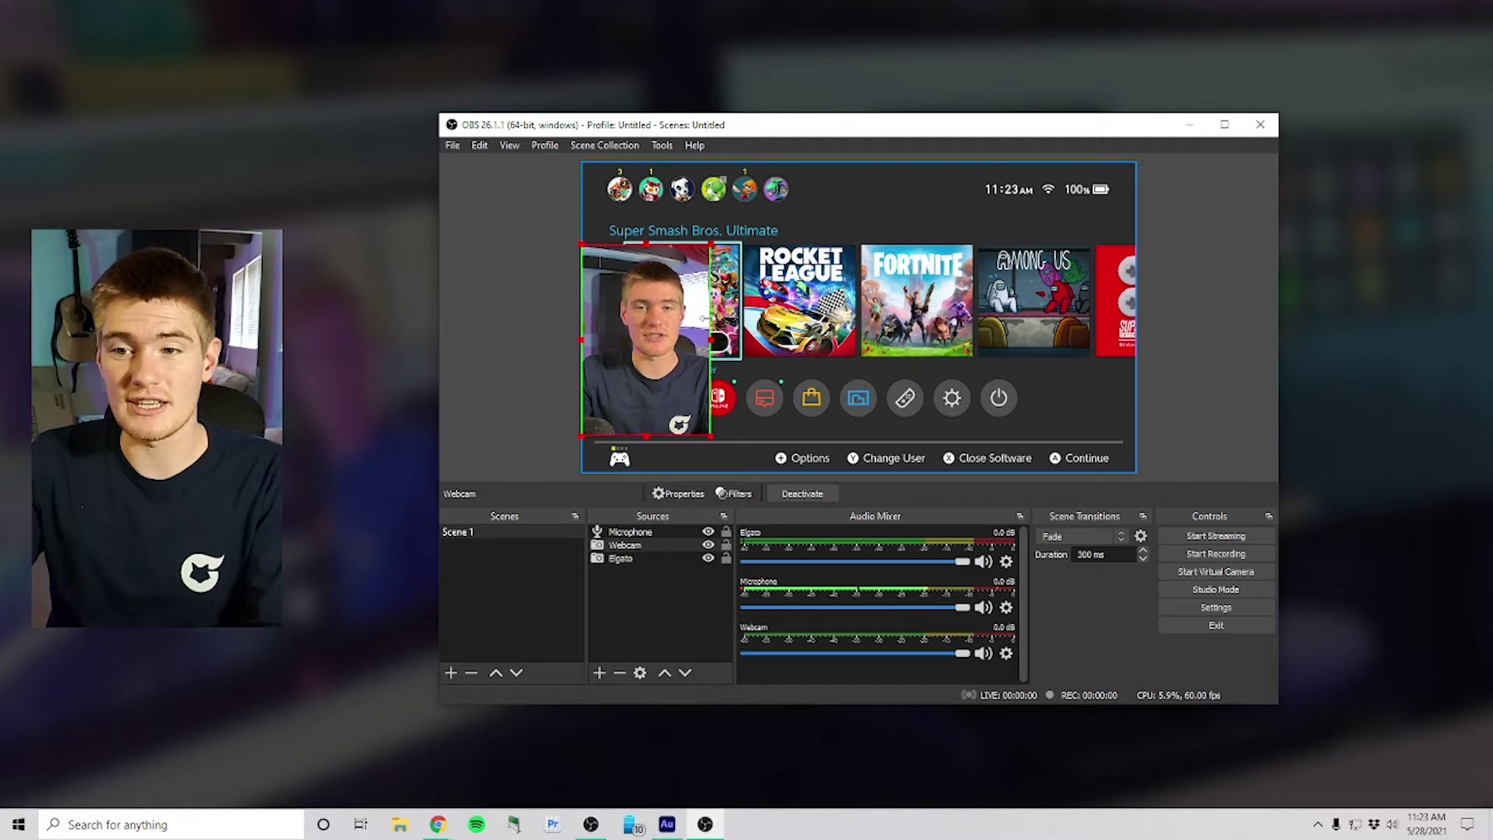
mouse_move(644, 321)
left_mouse_down()
mouse_move(864, 312)
mouse_move(654, 326)
left_mouse_up()
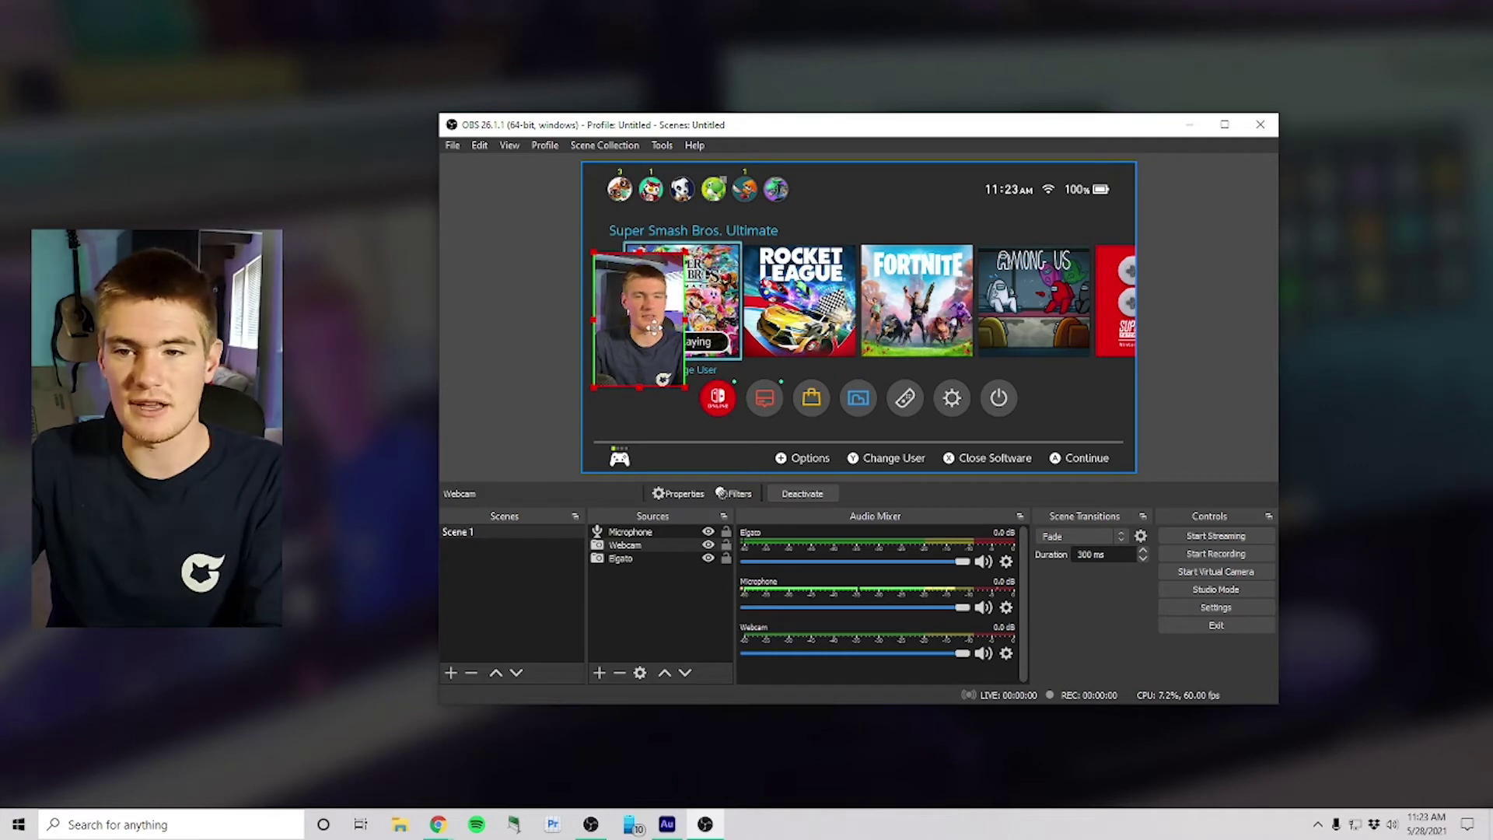
left_click(500, 343)
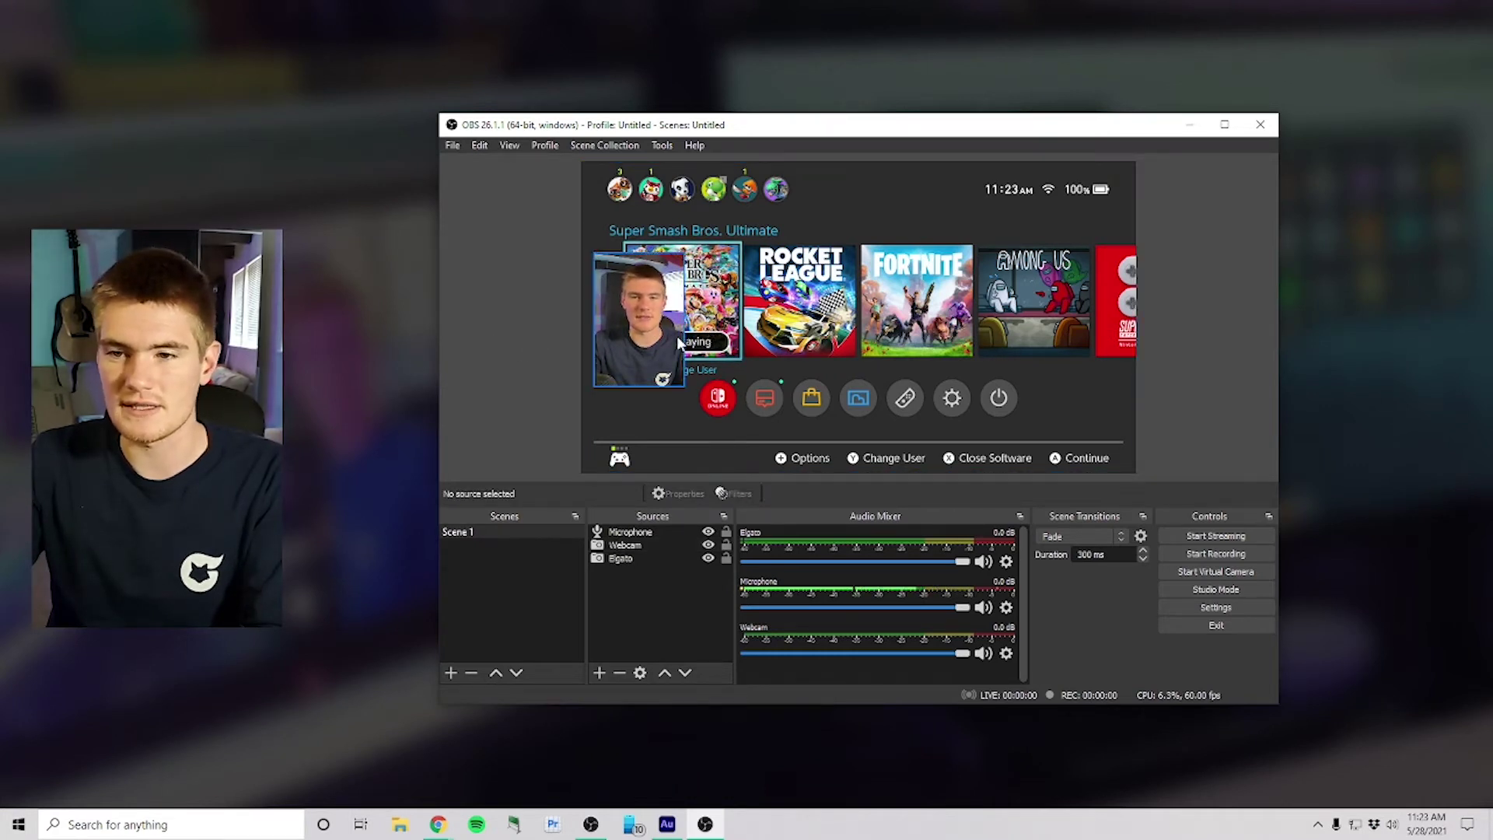
Step: Open the Sources add menu and close it without adding anything
left_click(598, 674)
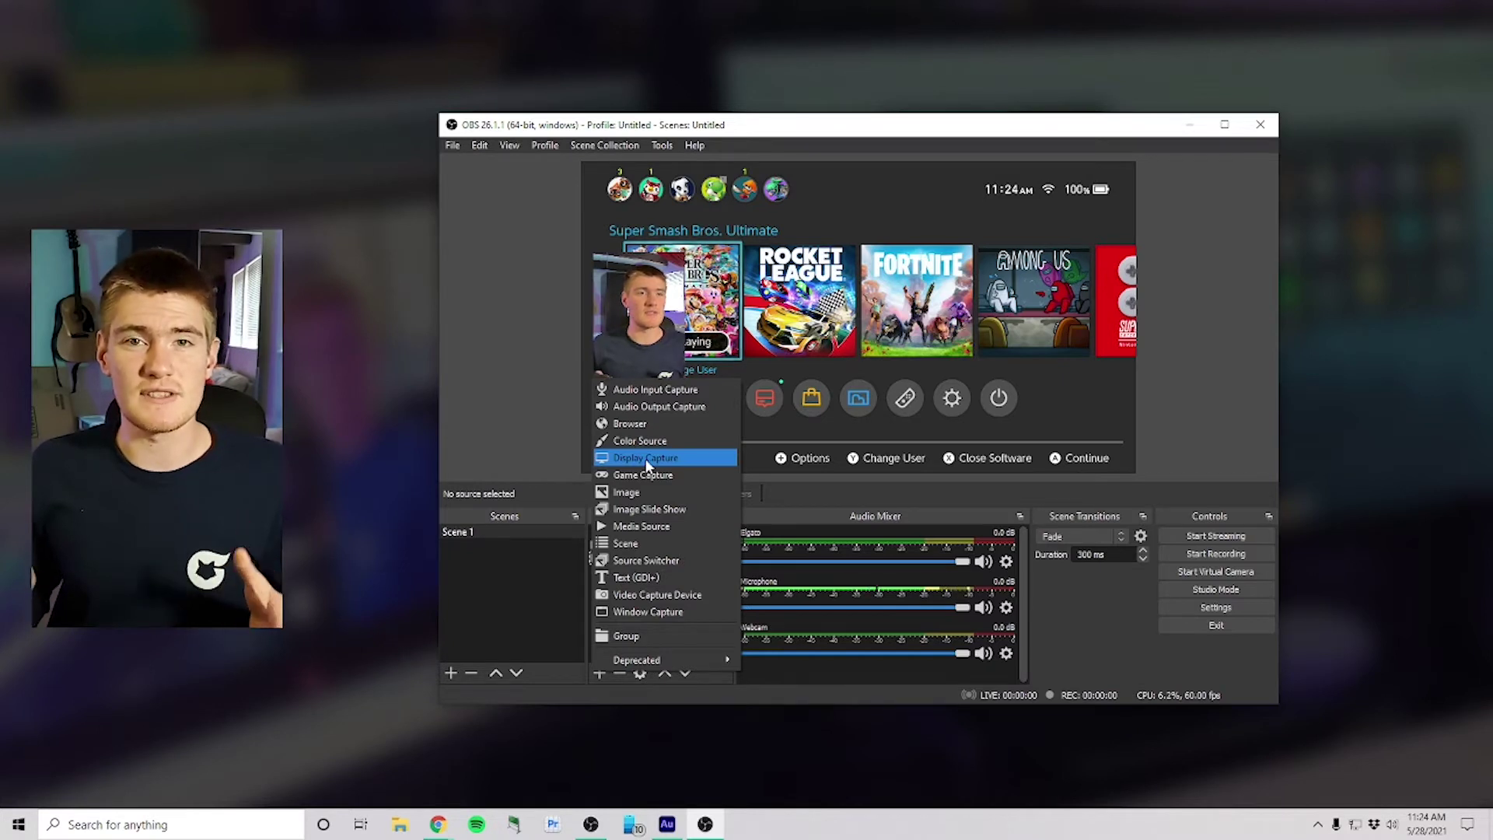
key("Escape")
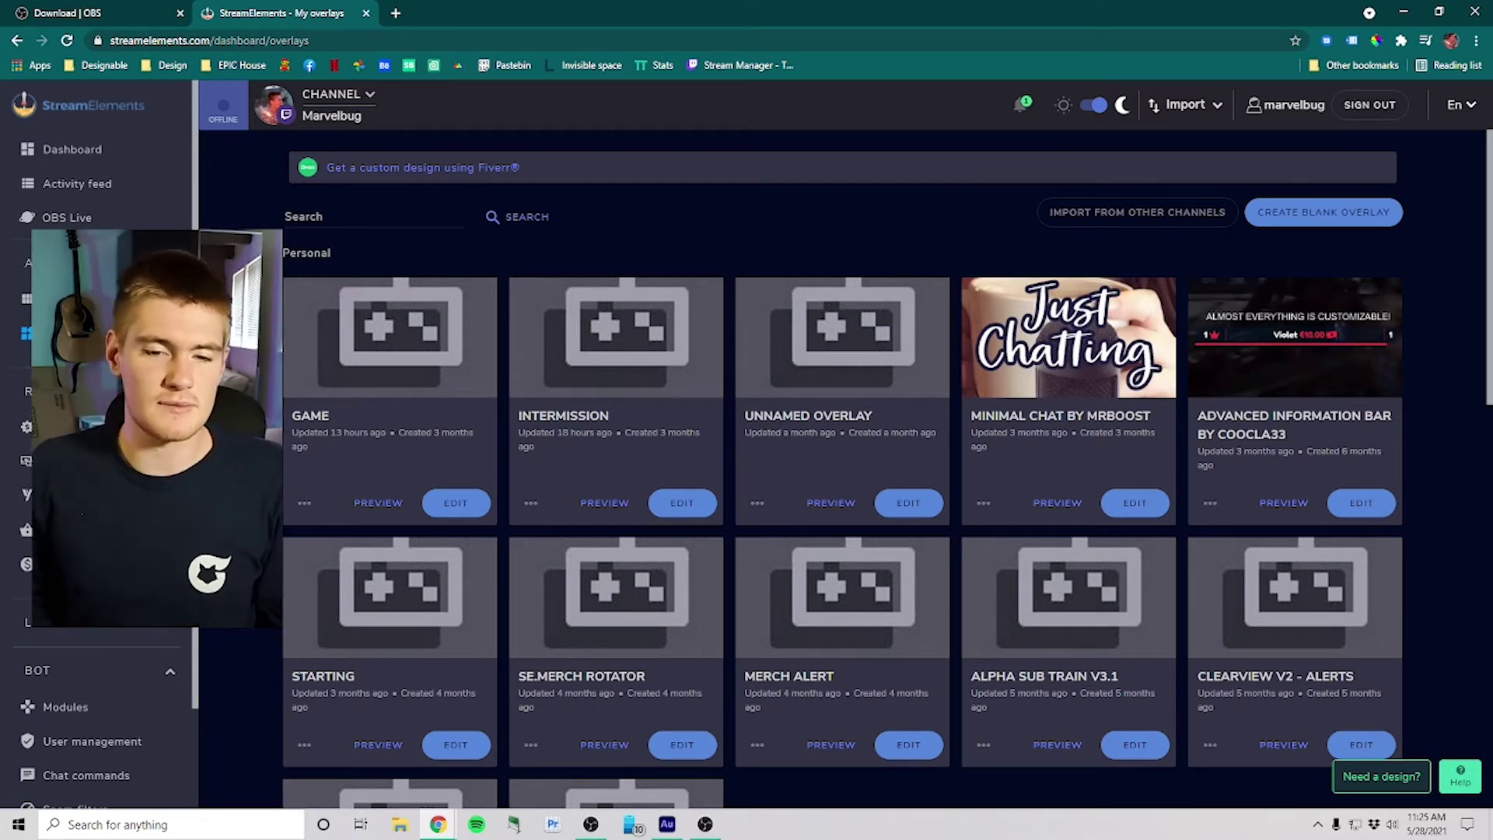
Step: Create a blank overlay, keeping the 1080p resolution, and open it in the editor
scroll(1215, 237, "down", 1)
scroll(1216, 237, "up", 1)
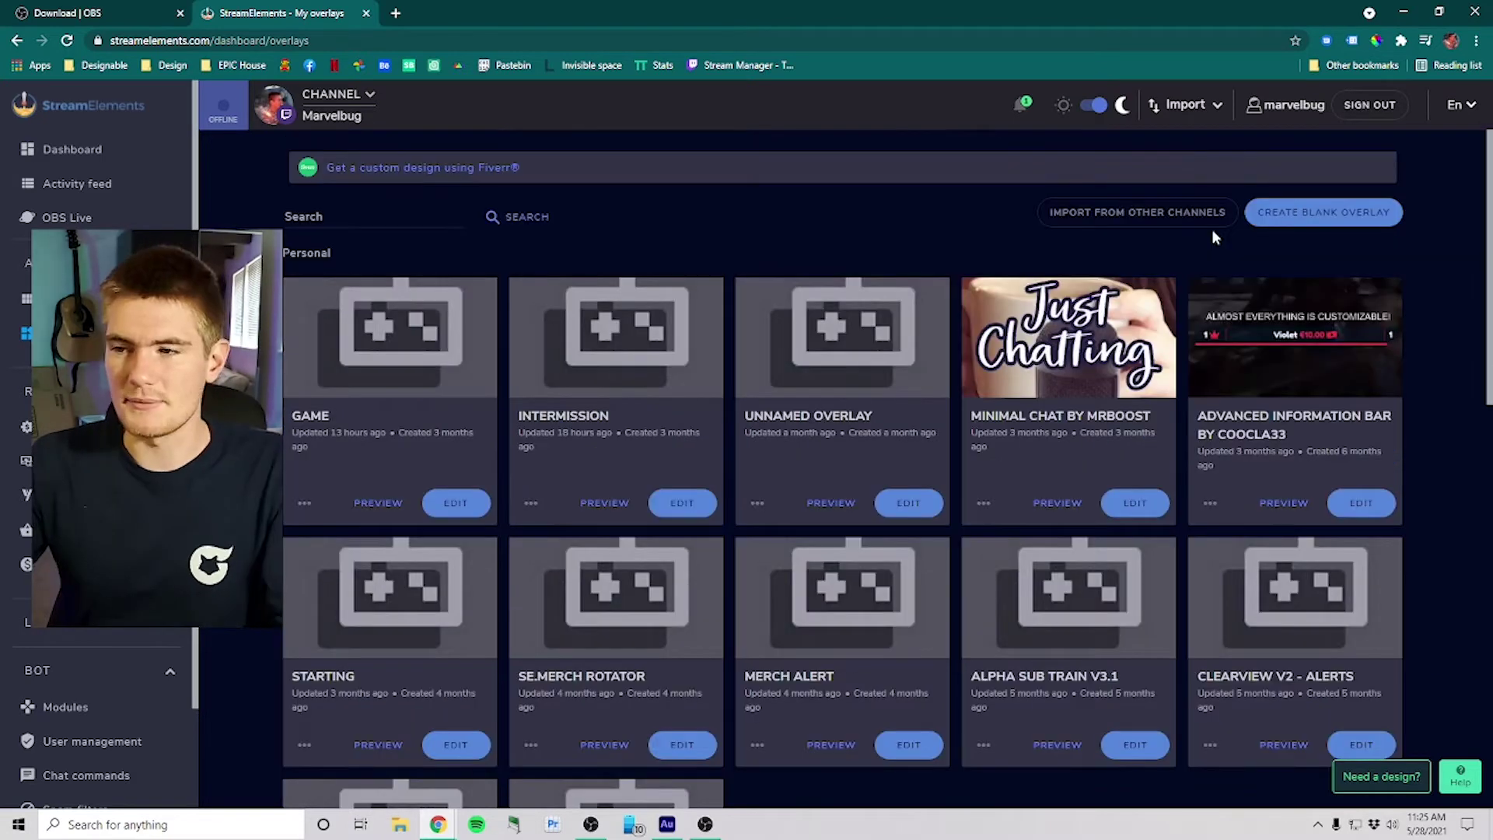
left_click(1321, 224)
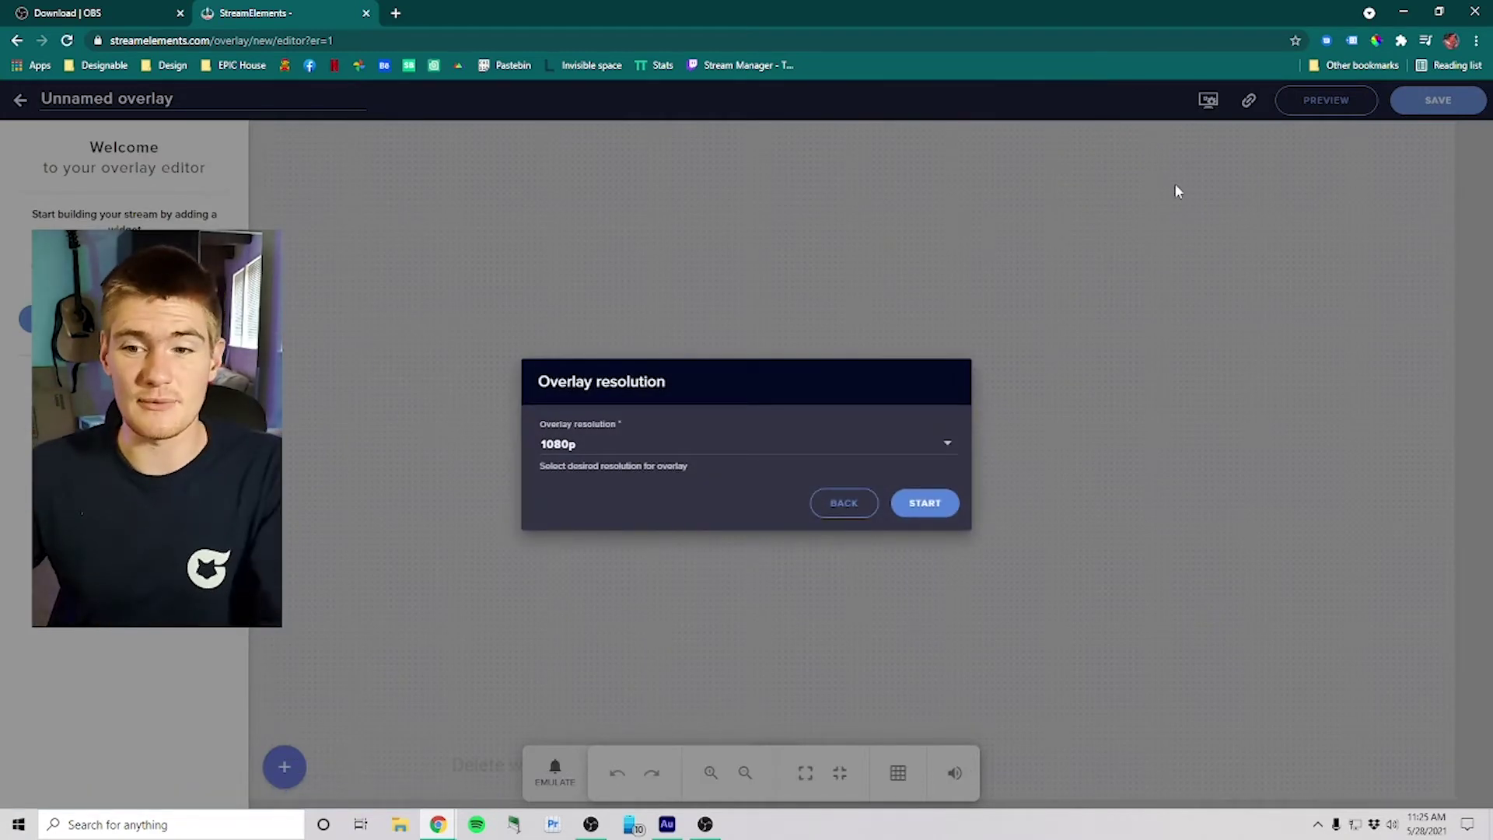
left_click(926, 504)
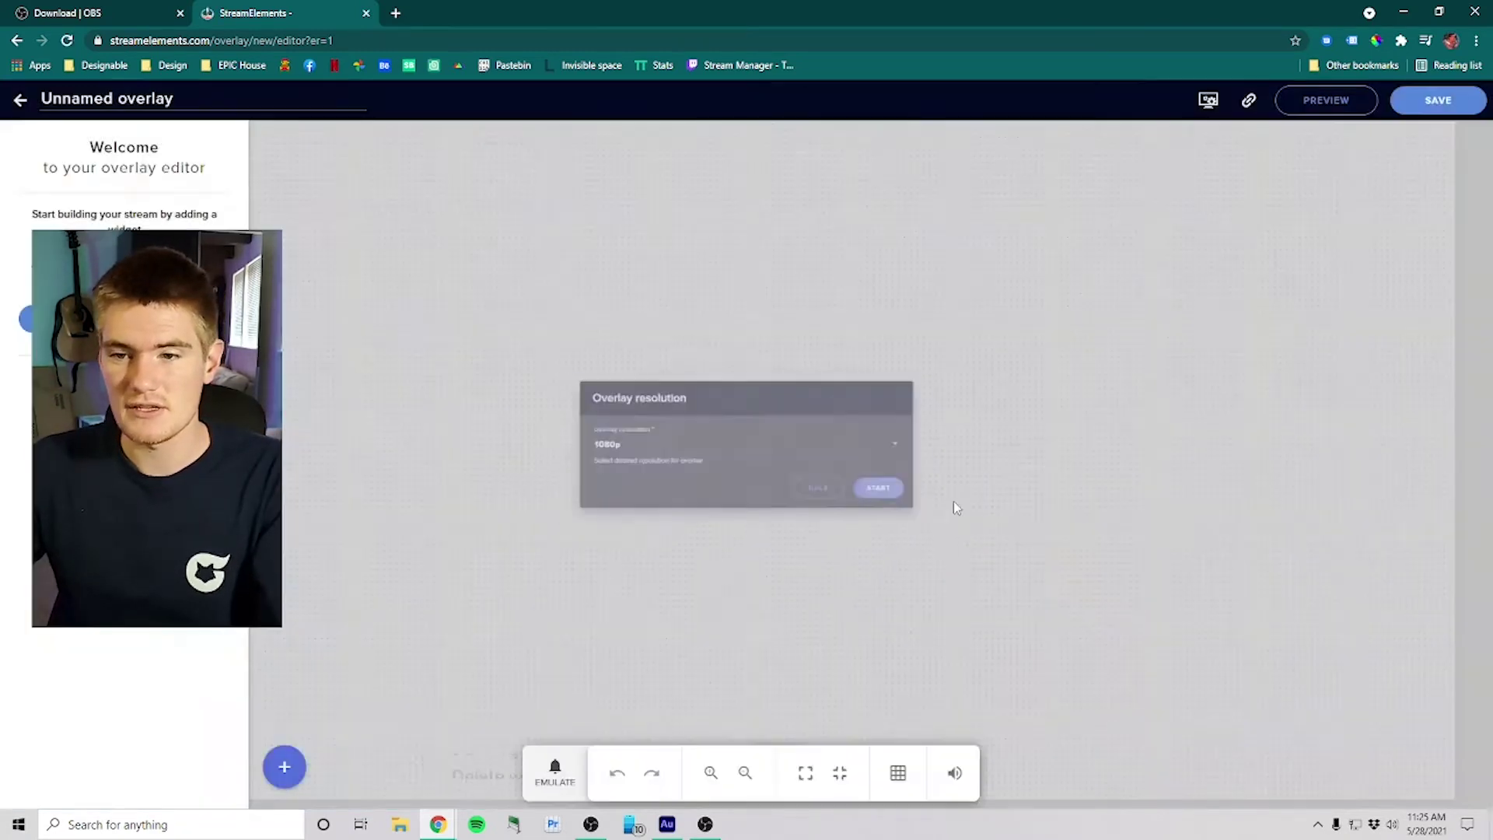
Step: Add an AlertBox widget centred on the canvas and play a test follower alert
left_click(284, 767)
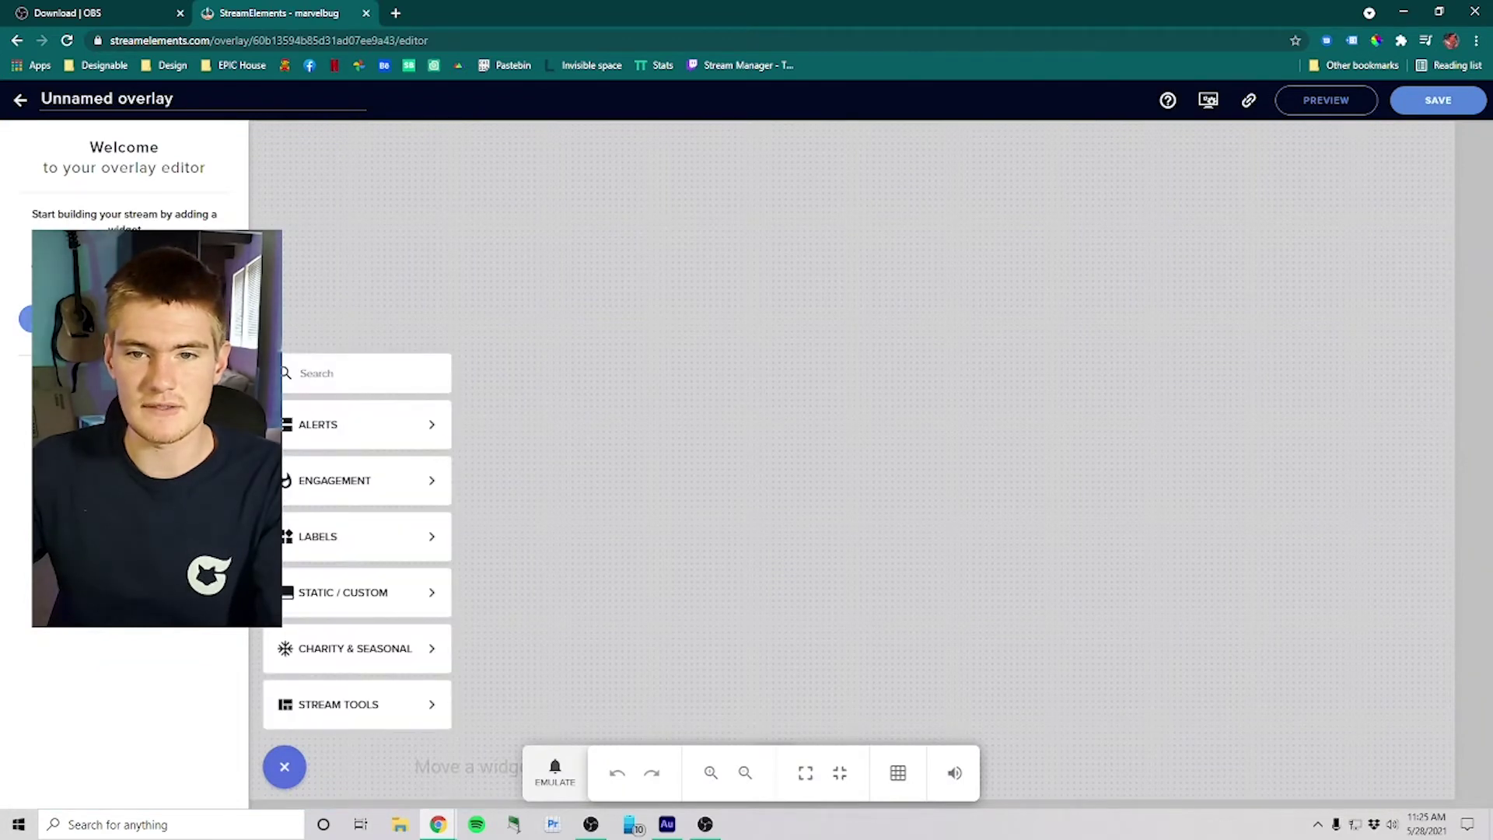
mouse_move(347, 430)
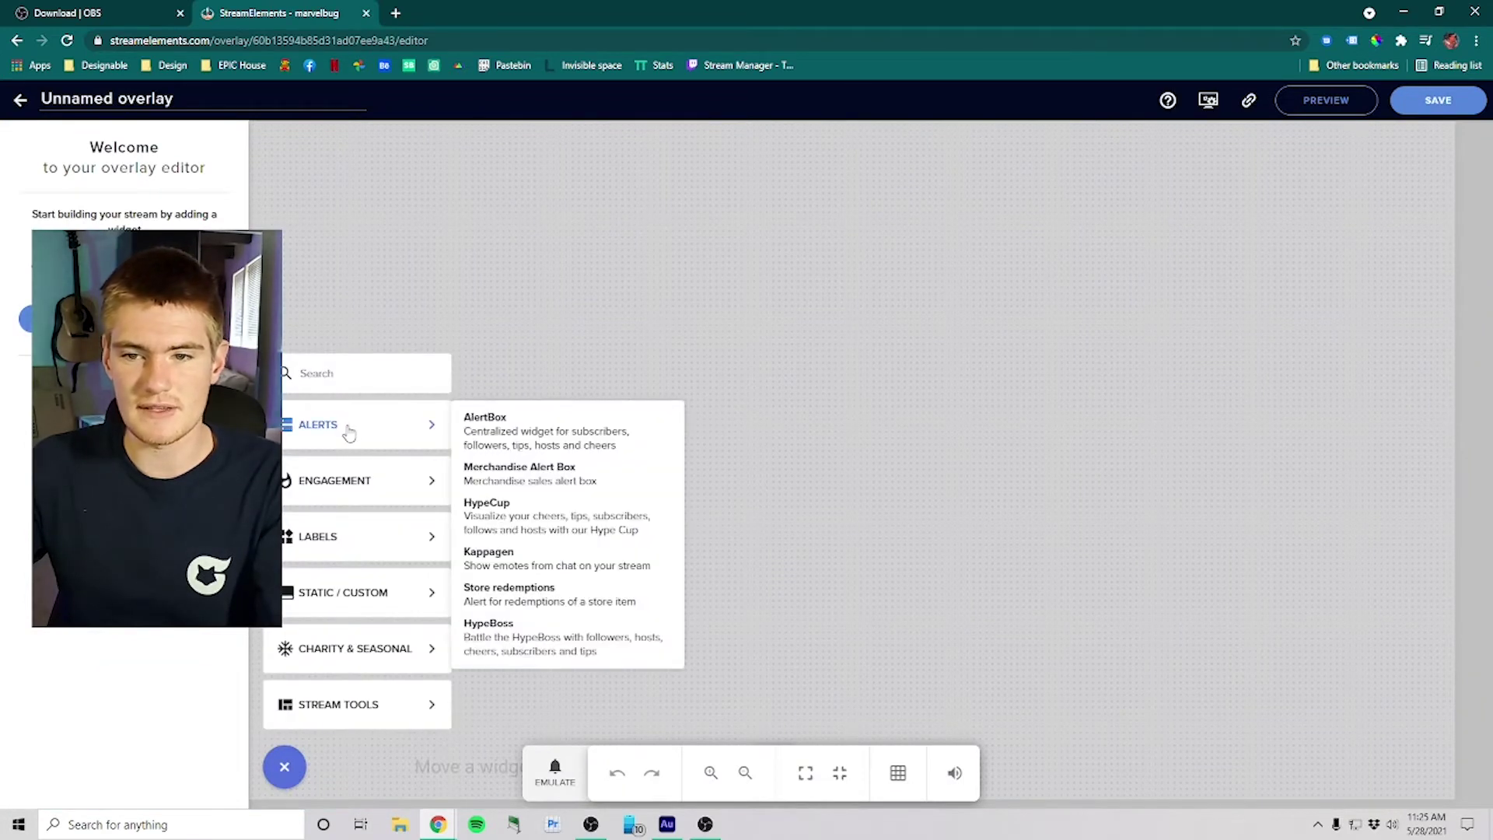
left_click(519, 434)
left_click_drag(836, 415, 985, 508)
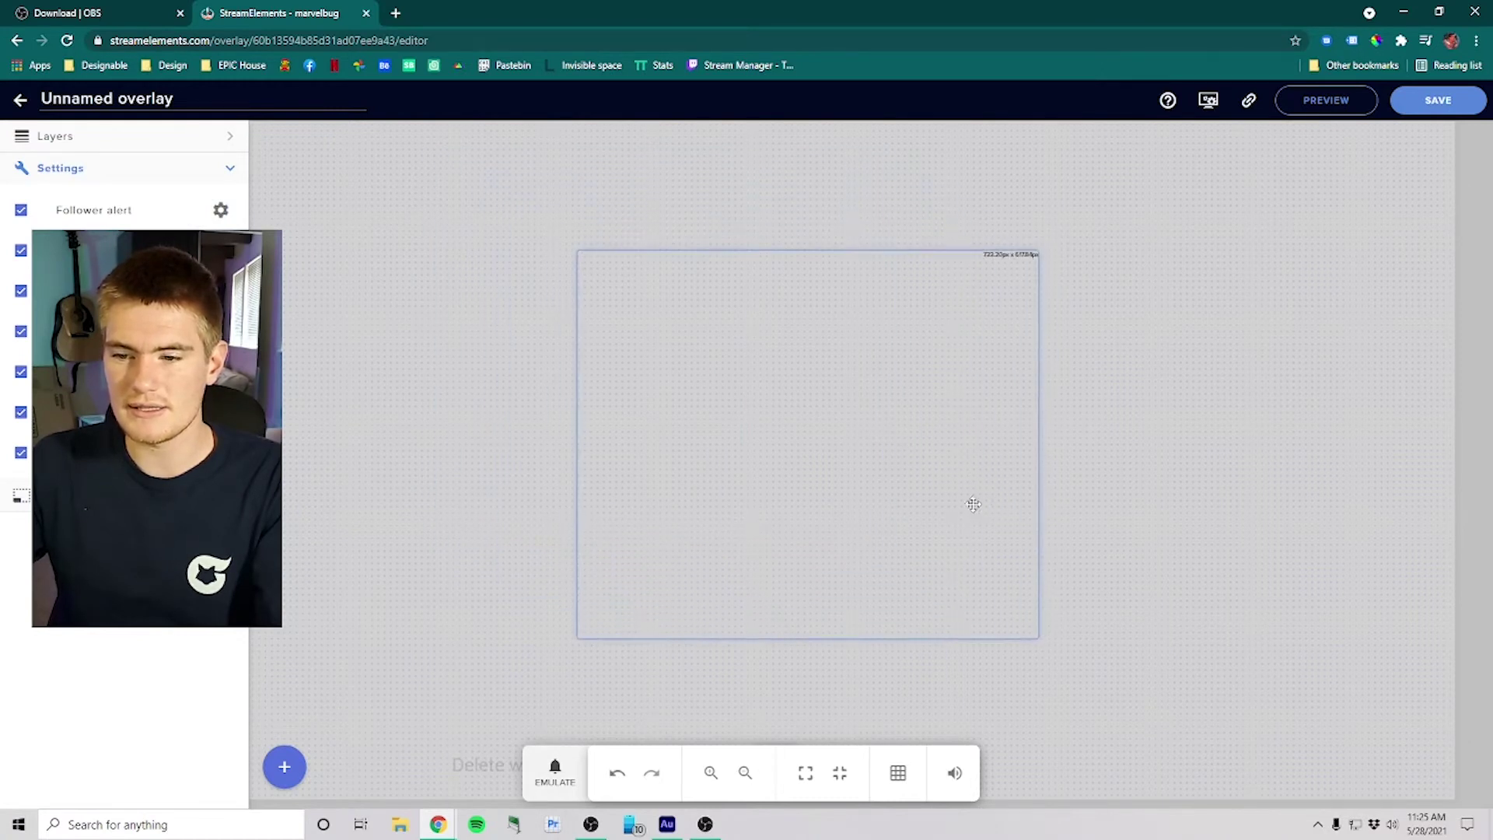
left_click(555, 774)
left_click(605, 496)
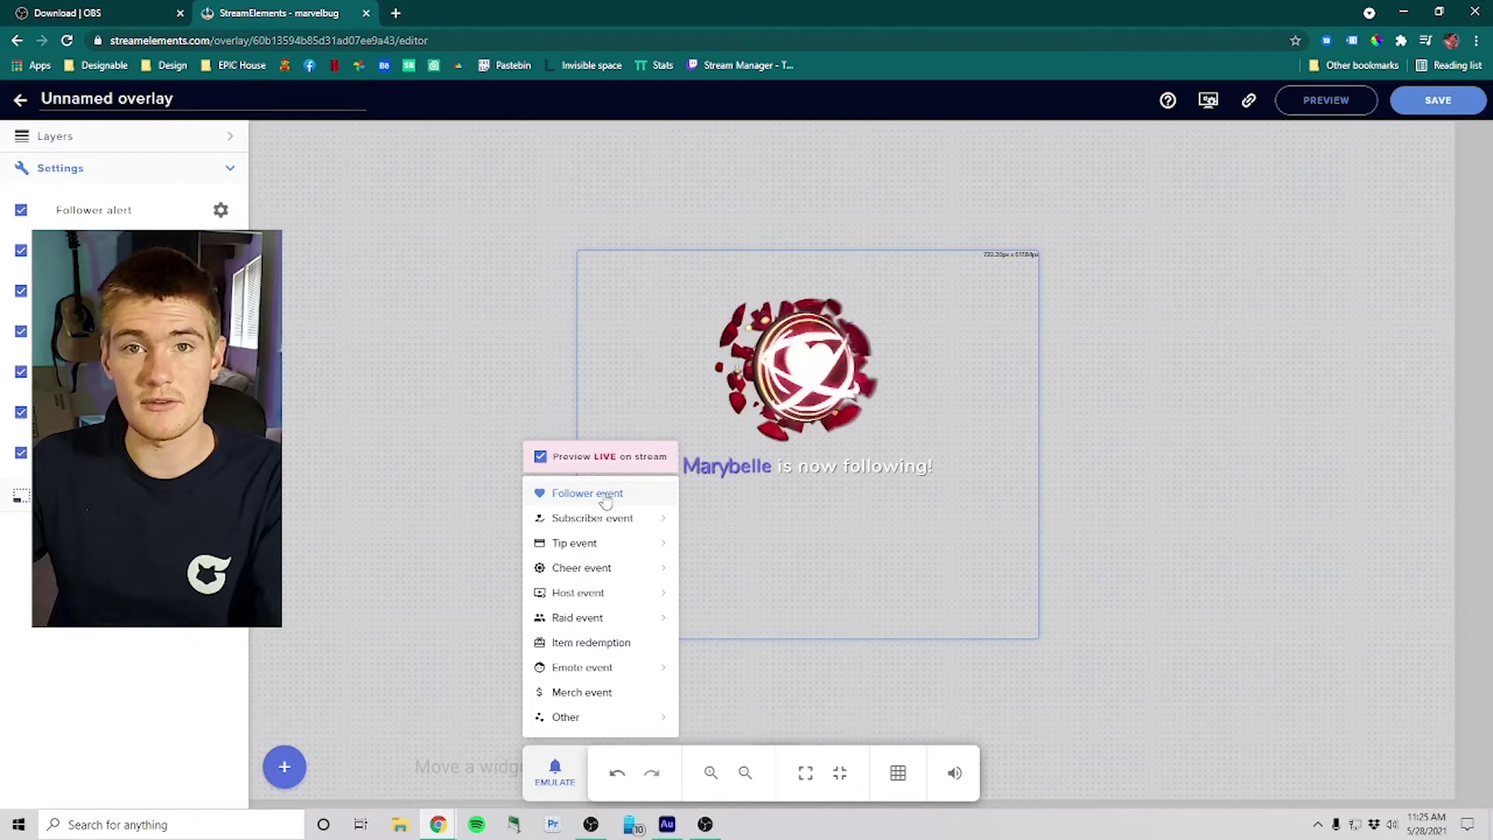
left_click(492, 505)
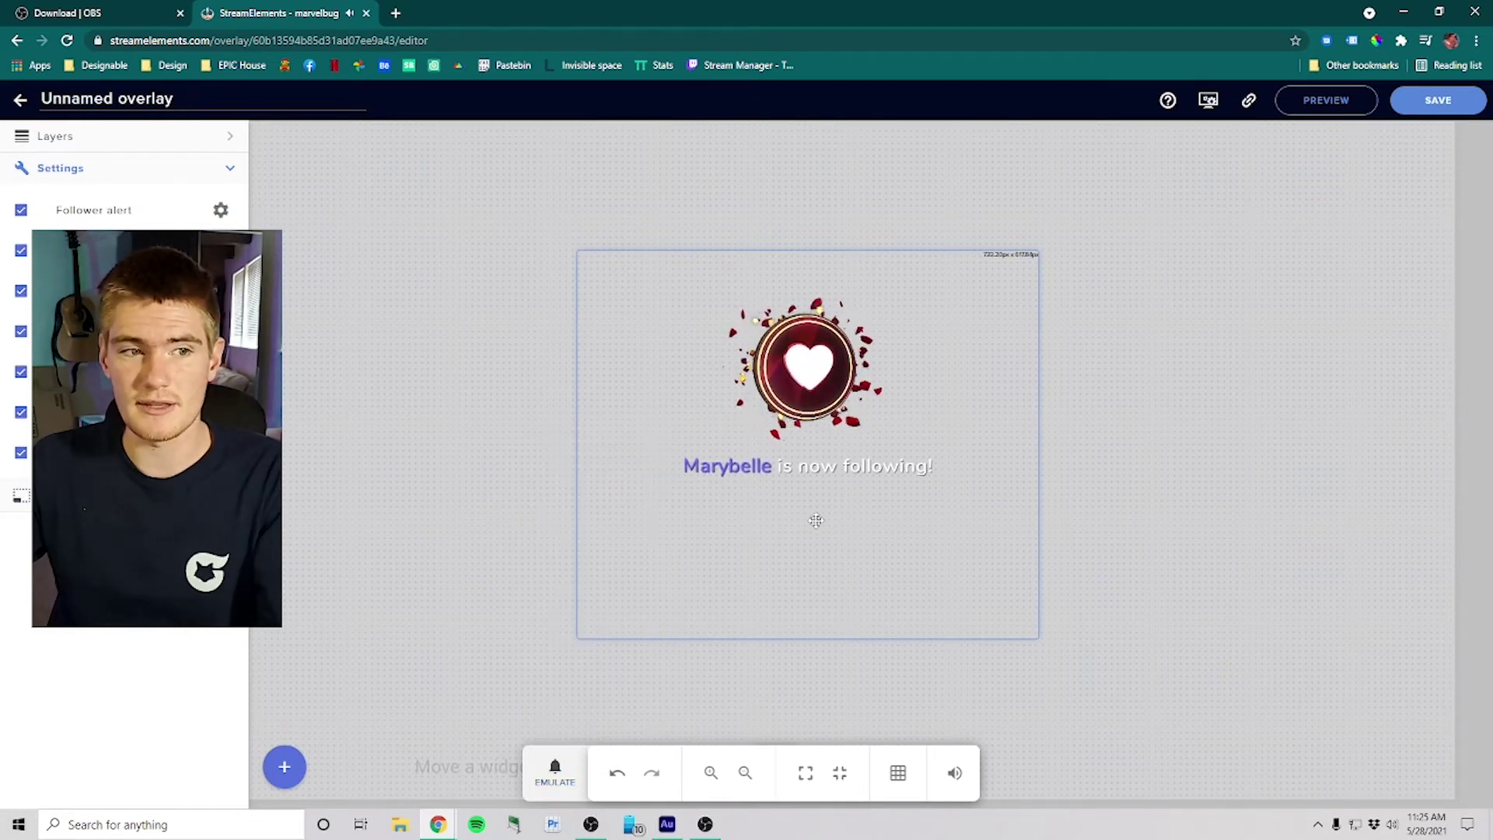
Step: Save the overlay as 'test' and copy its overlay URL
left_click(1438, 100)
left_click(699, 443)
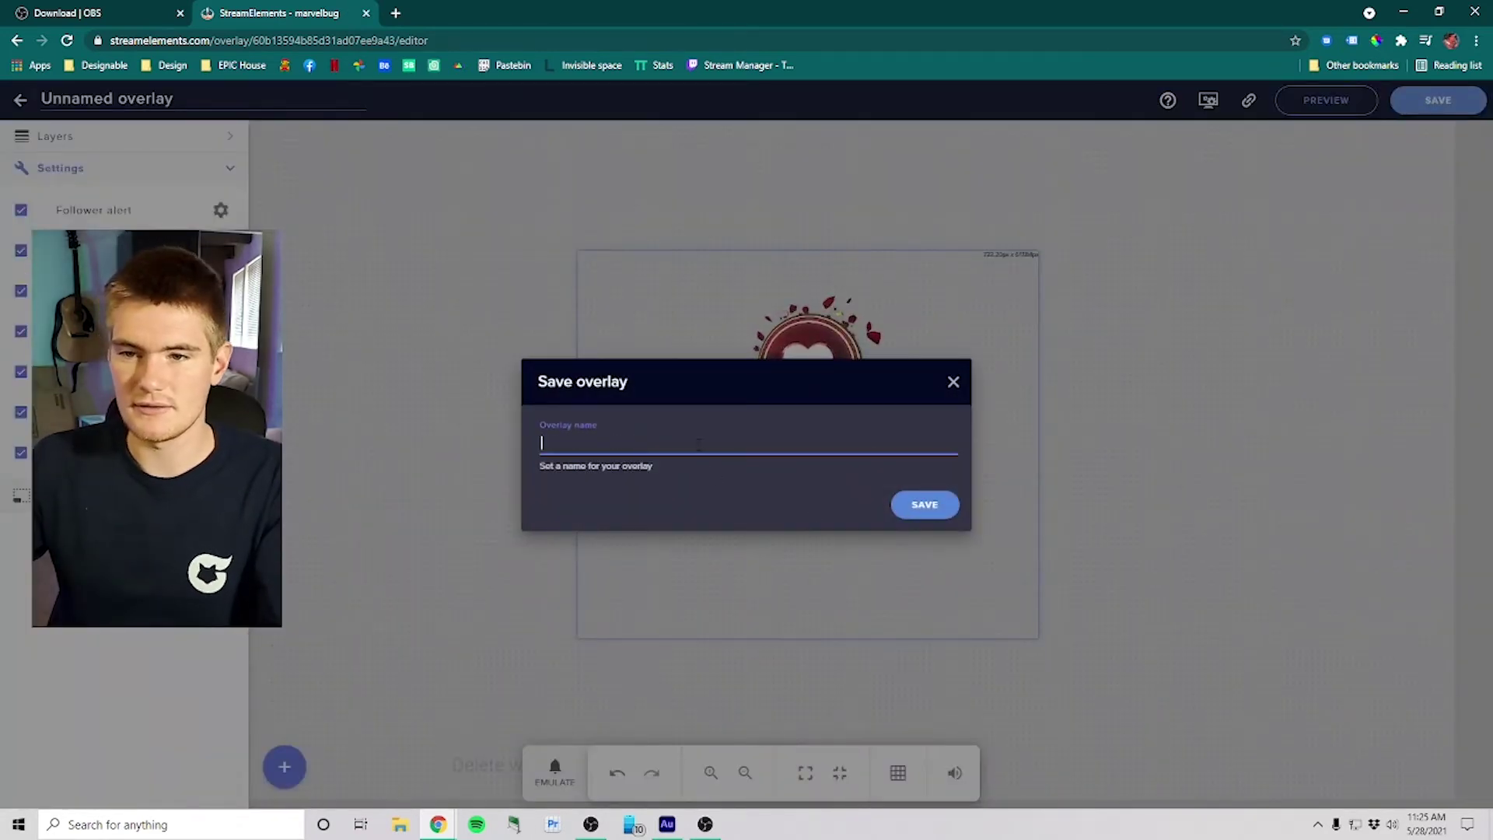
type("test")
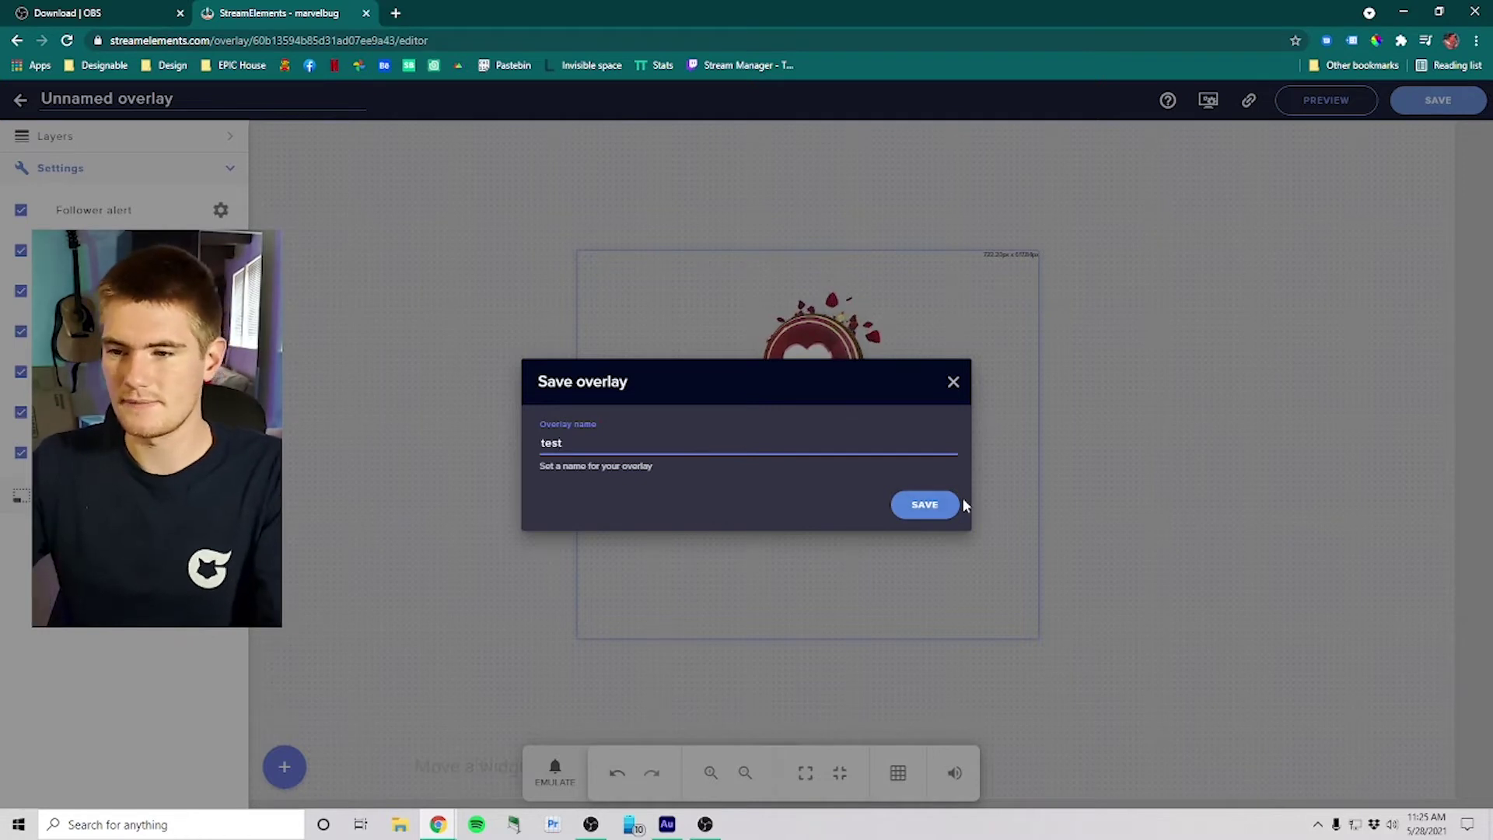
left_click(952, 510)
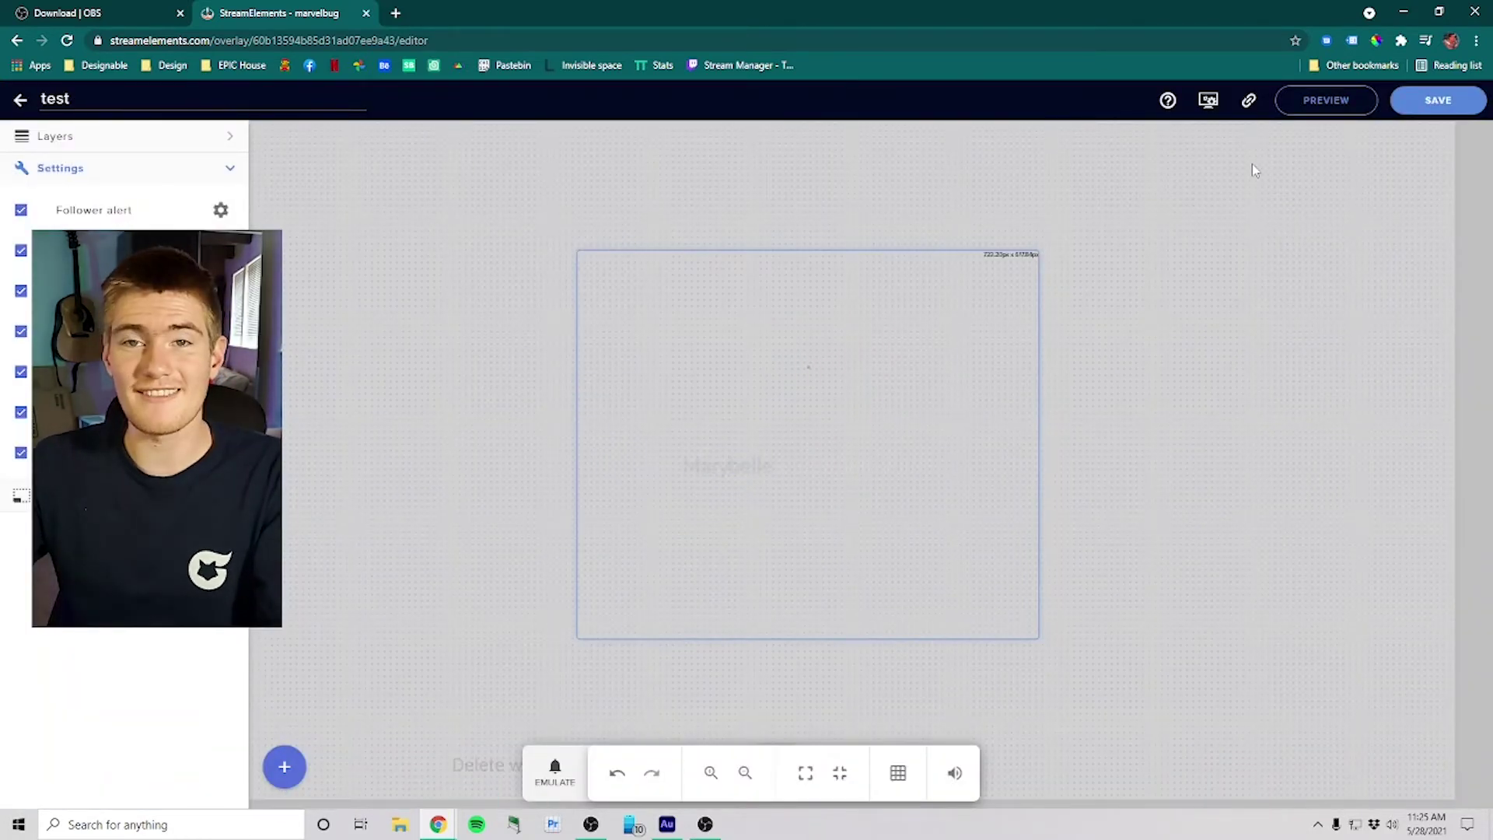
left_click(1250, 102)
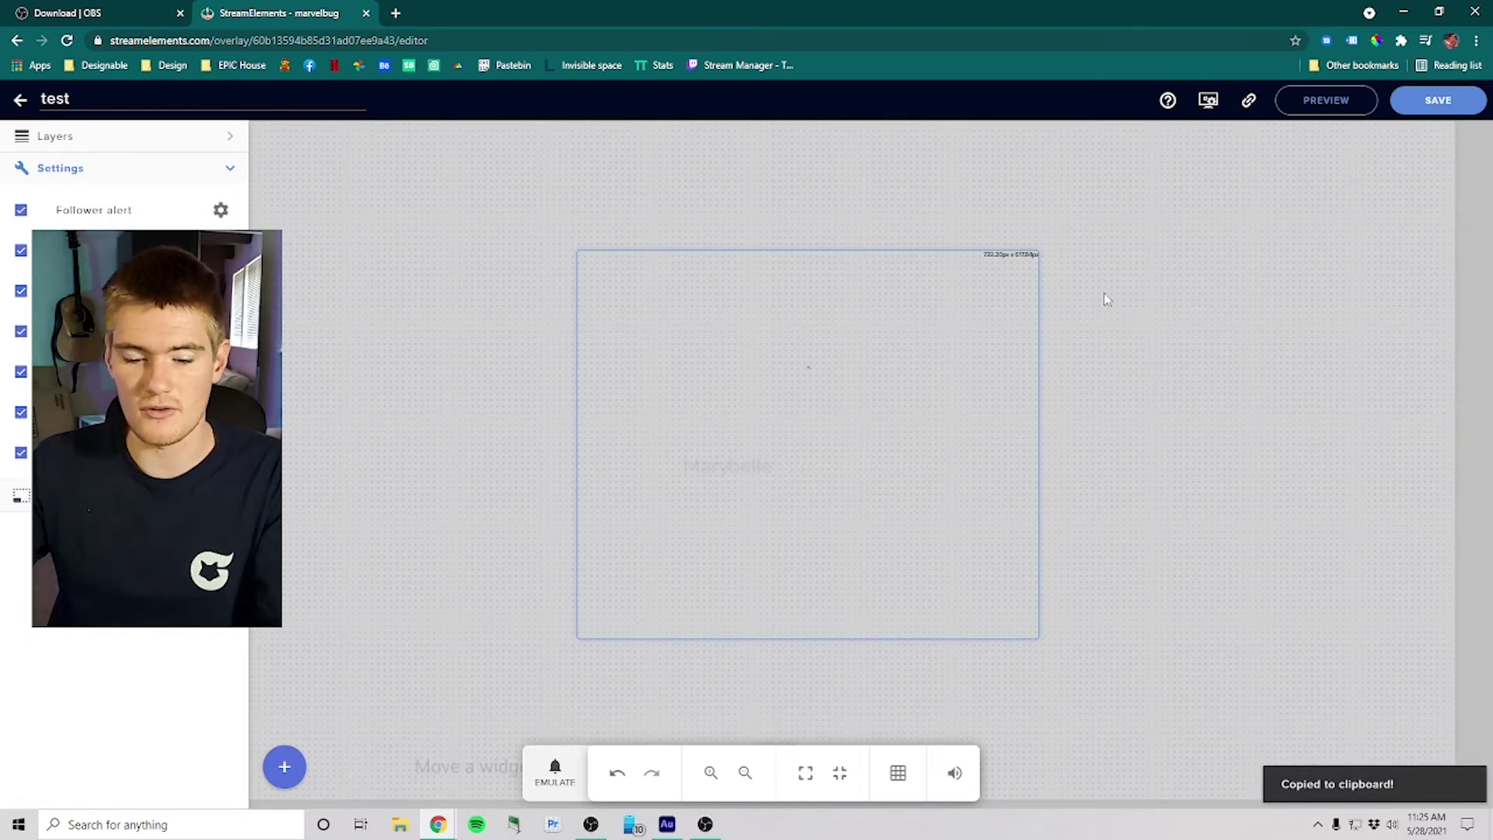
key("alt+Tab")
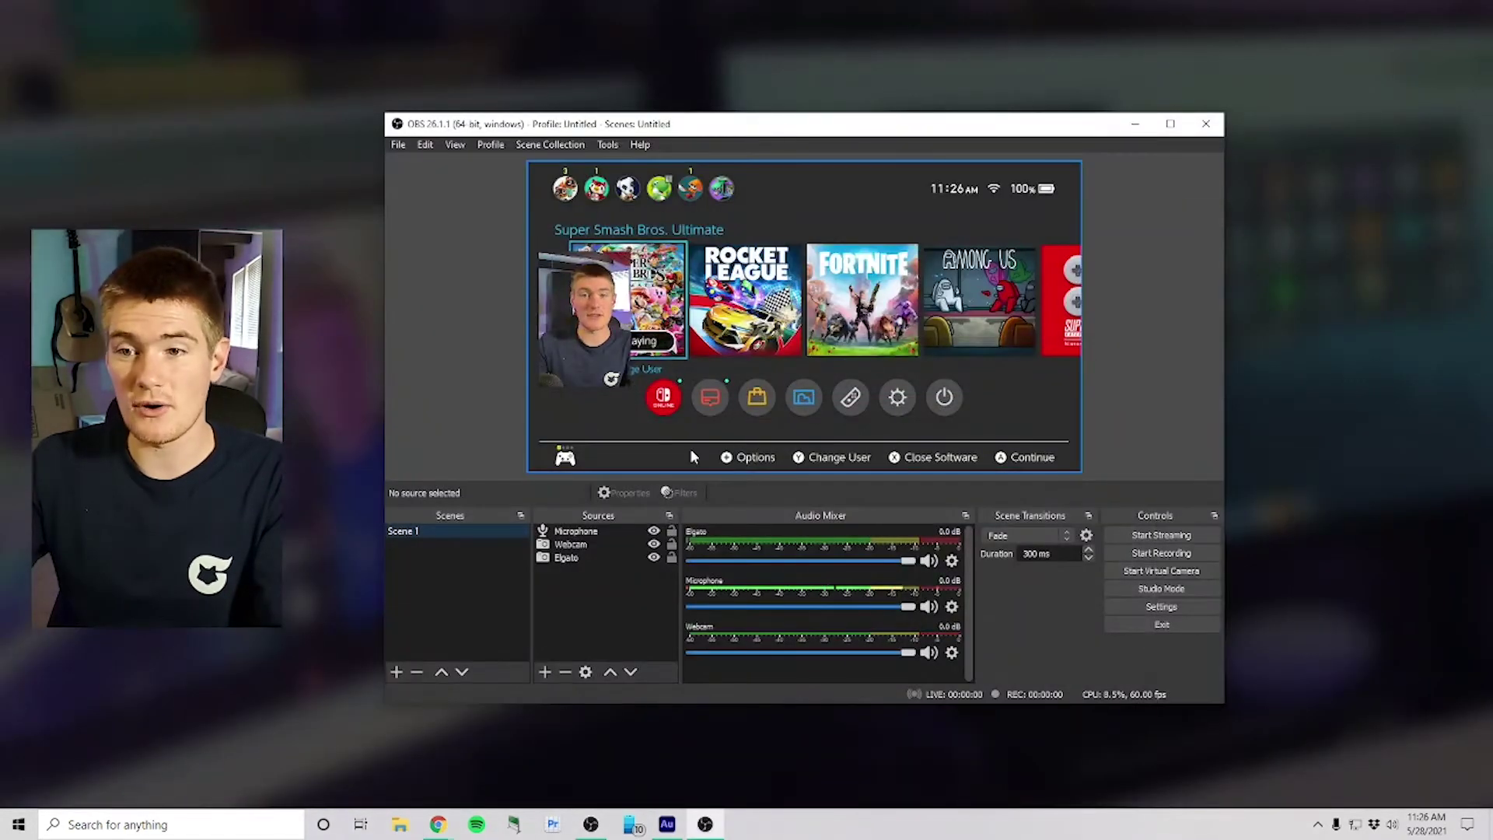
Step: Add a browser source named 'Alerts' with the pasted overlay URL at 1920×1080
left_click(547, 674)
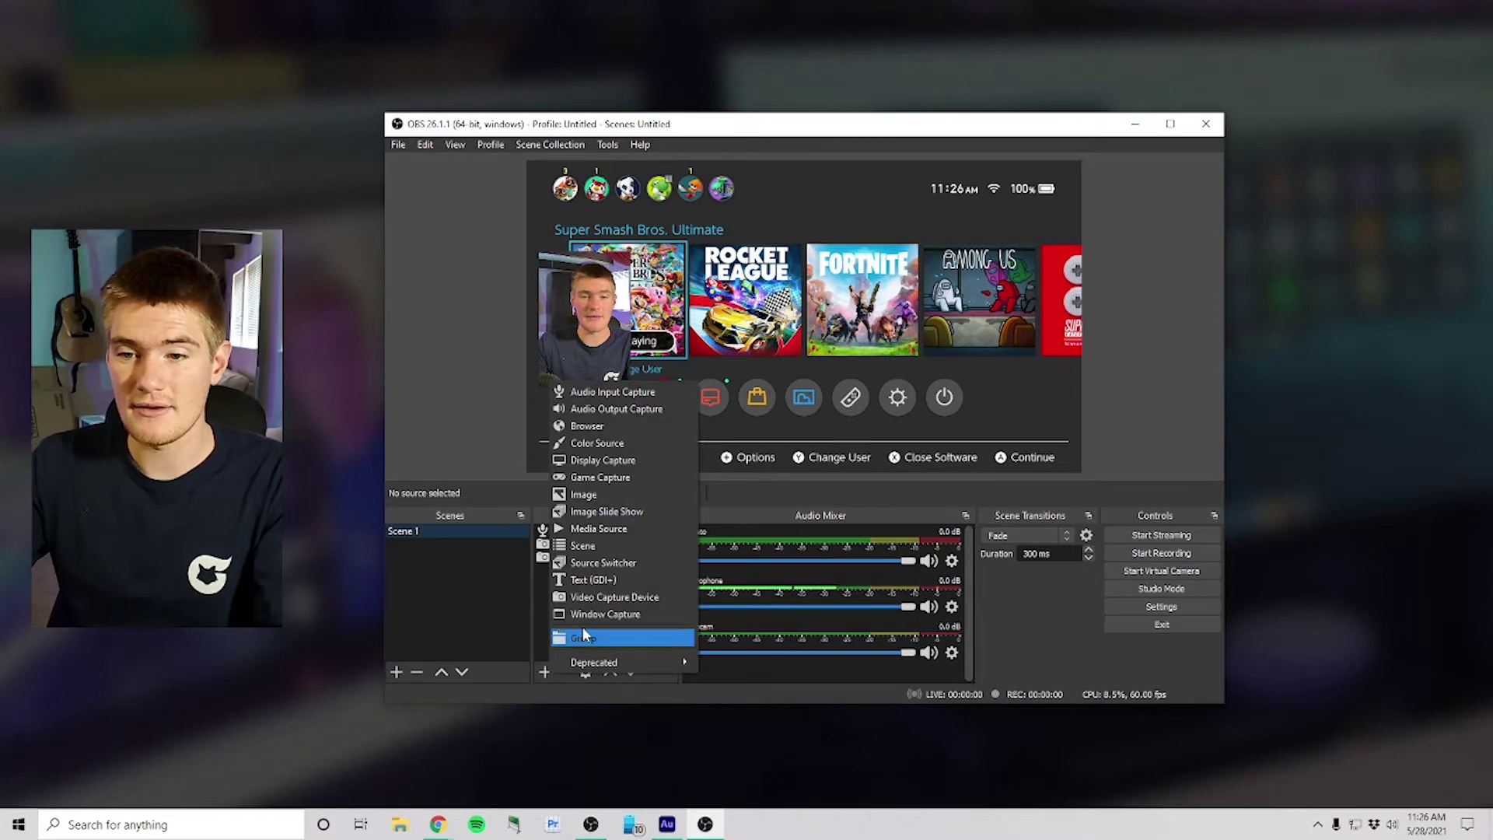
left_click(612, 425)
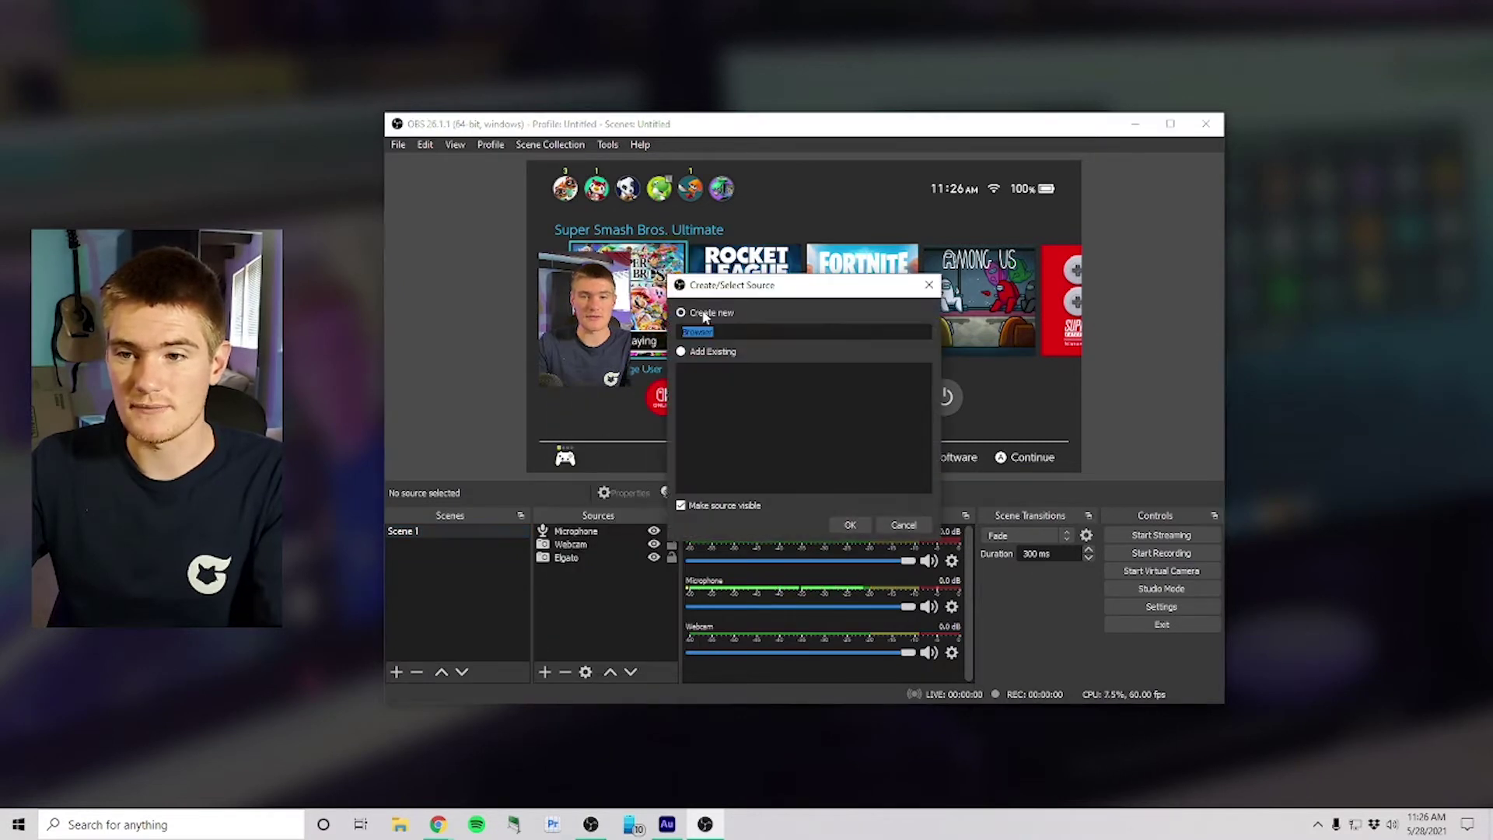
type("Alerts")
key("Return")
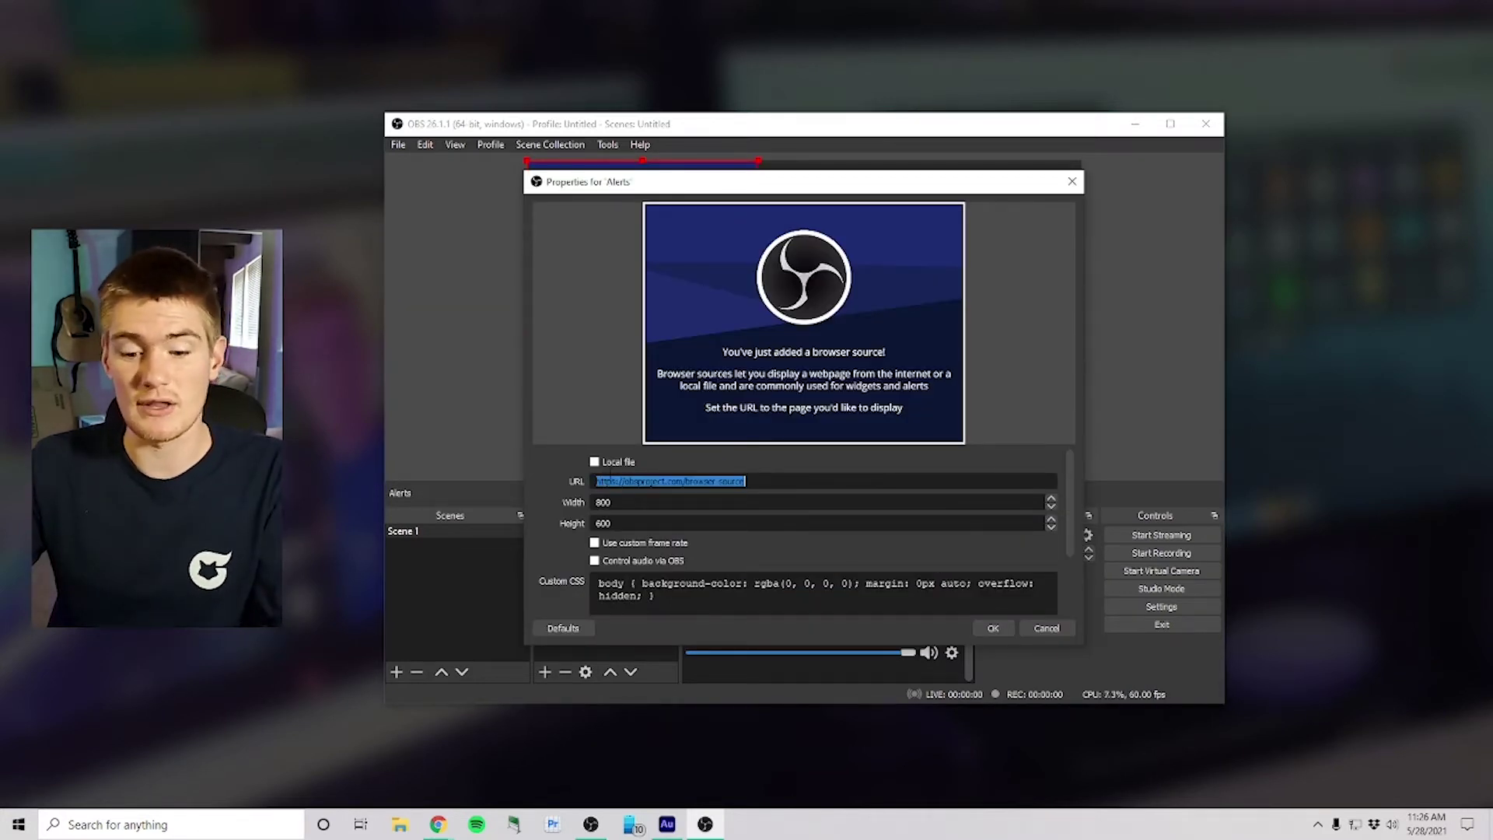
key("ctrl+v")
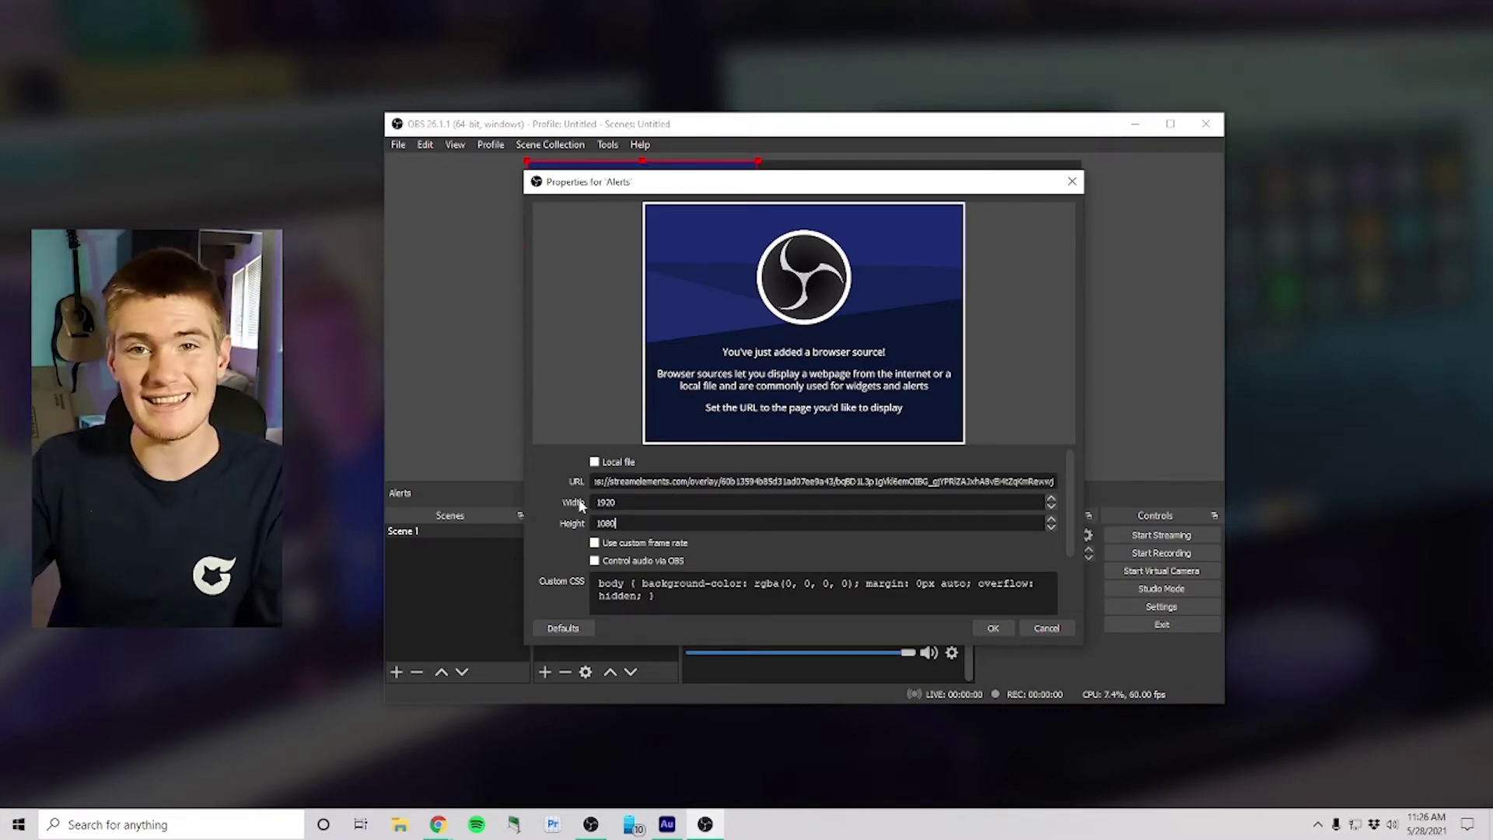
left_click(993, 628)
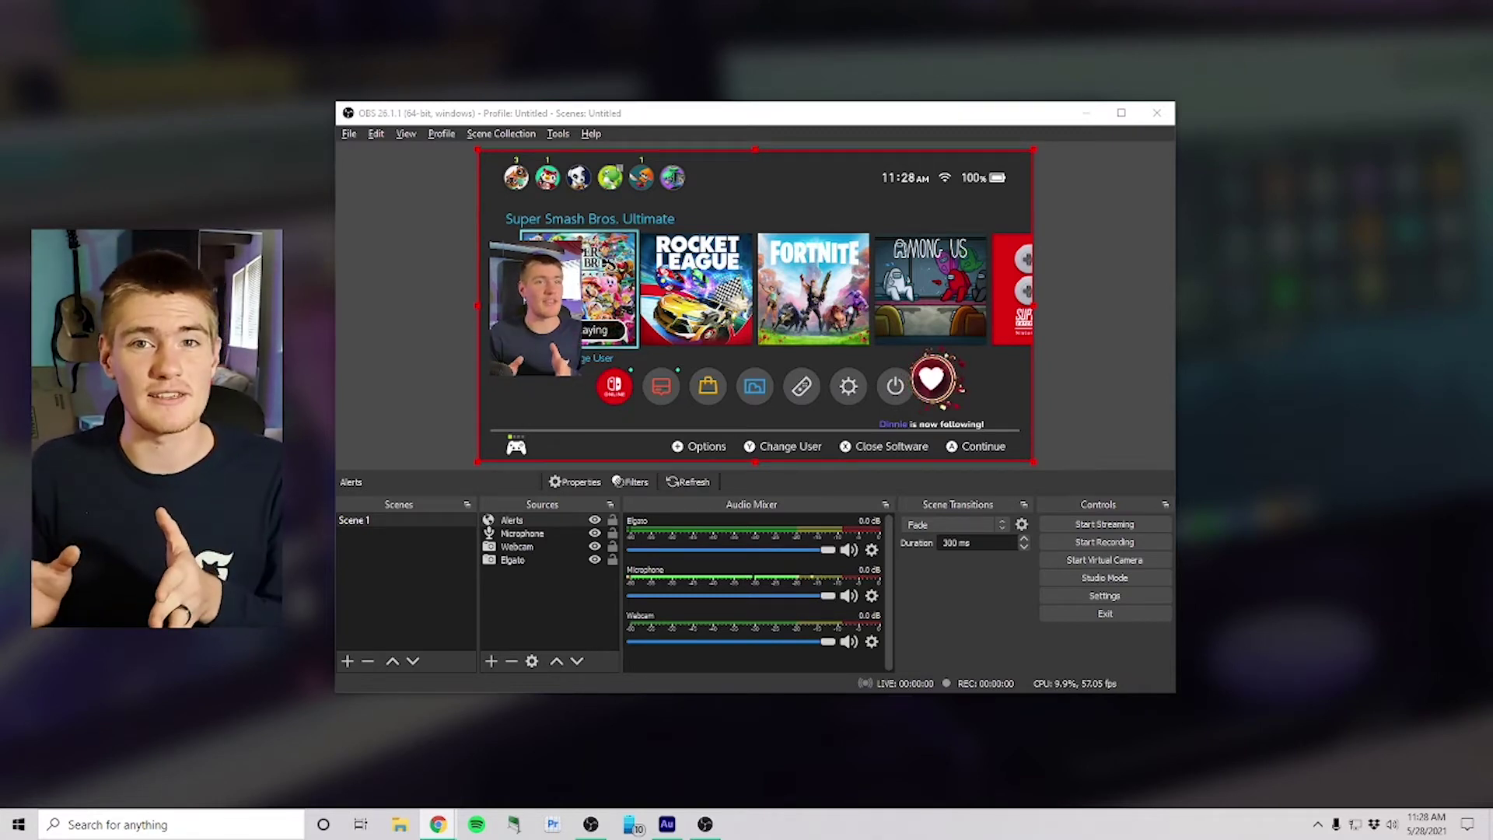
Step: Add a 1920×1080 colour source named 'background' filled with light blue #00aaff
left_click(491, 661)
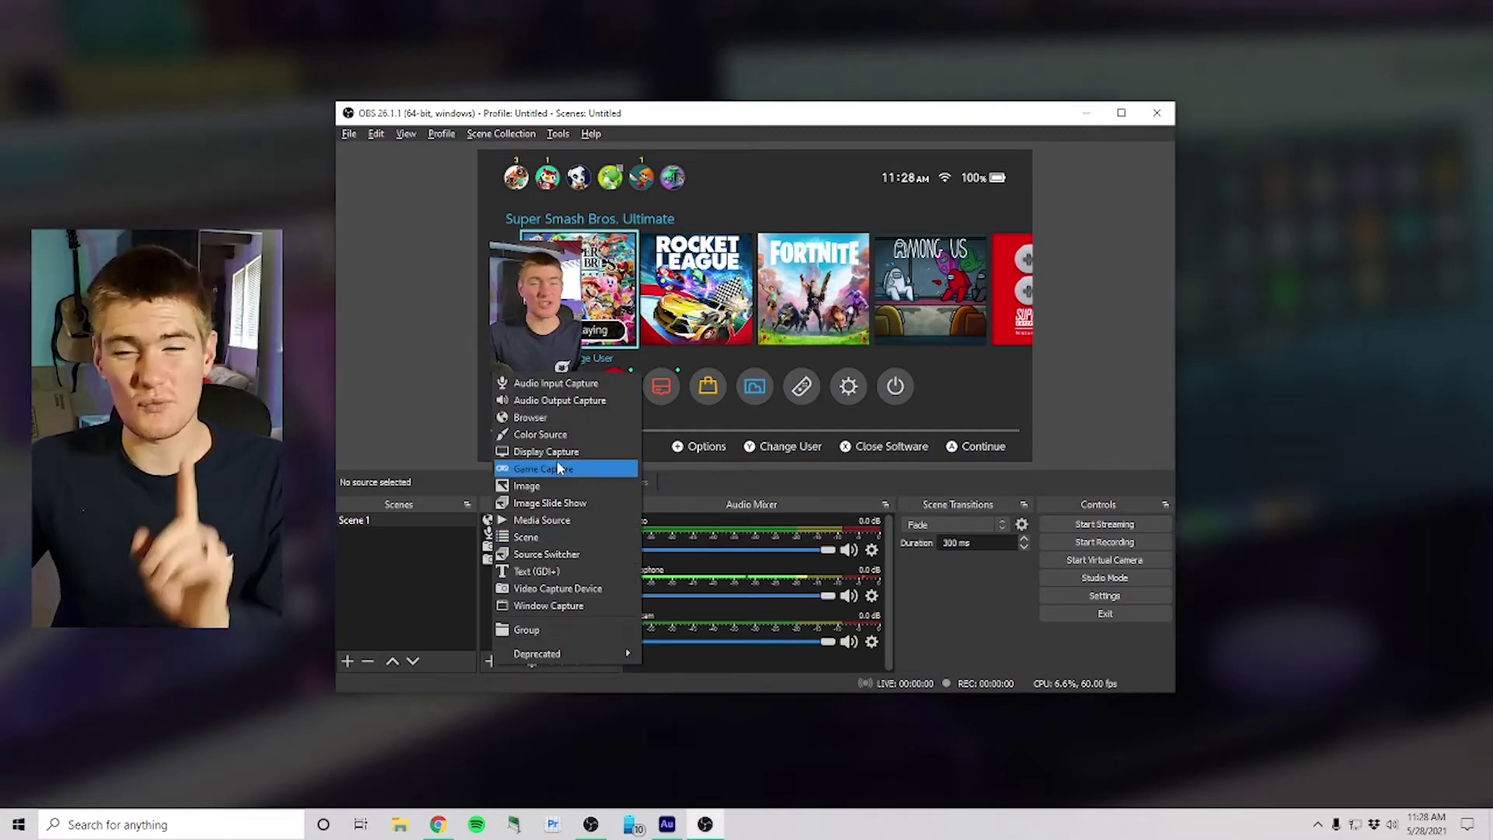
left_click(555, 435)
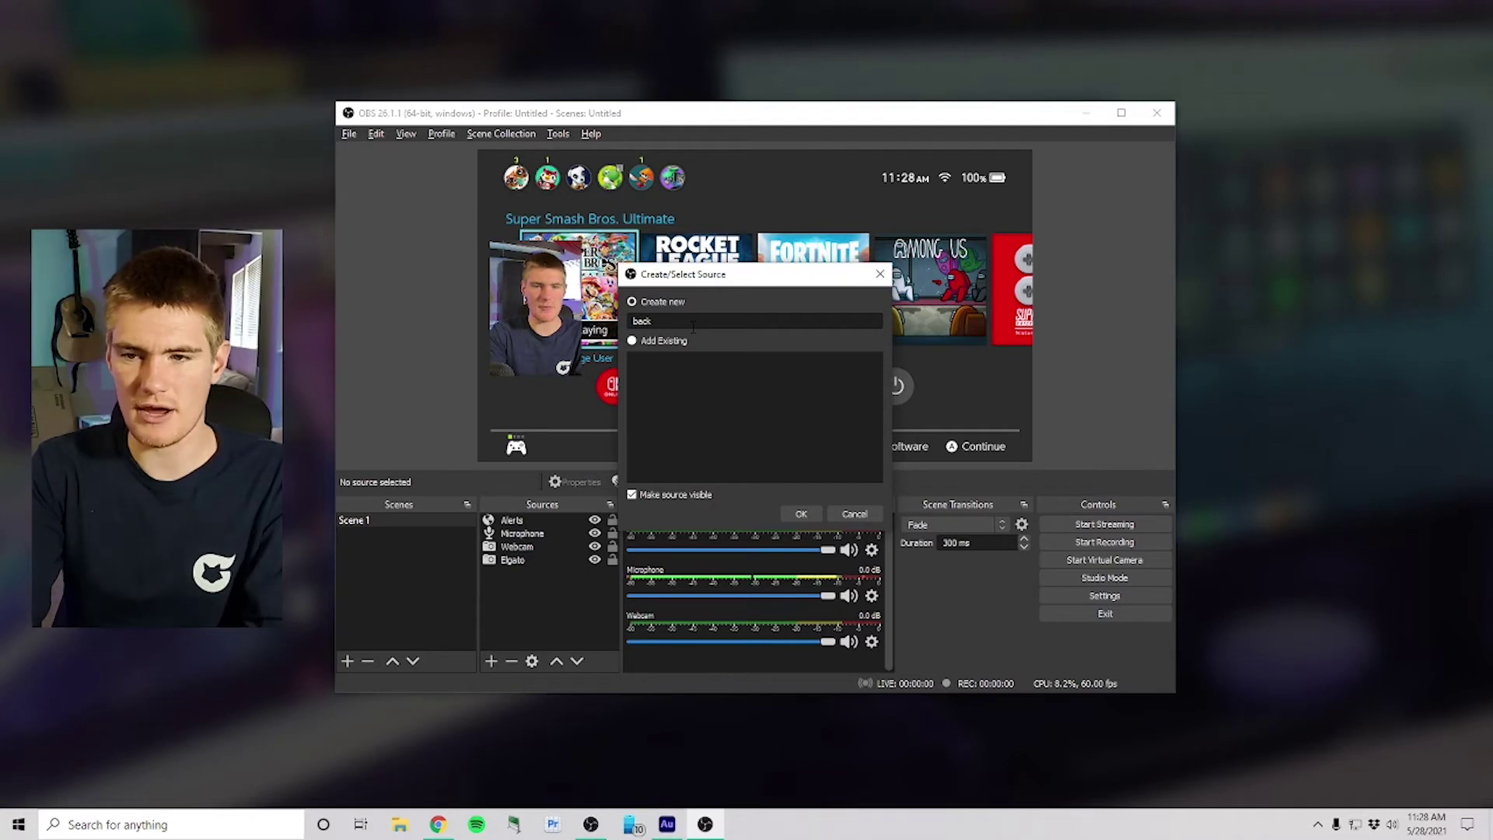
type("background")
key("Return")
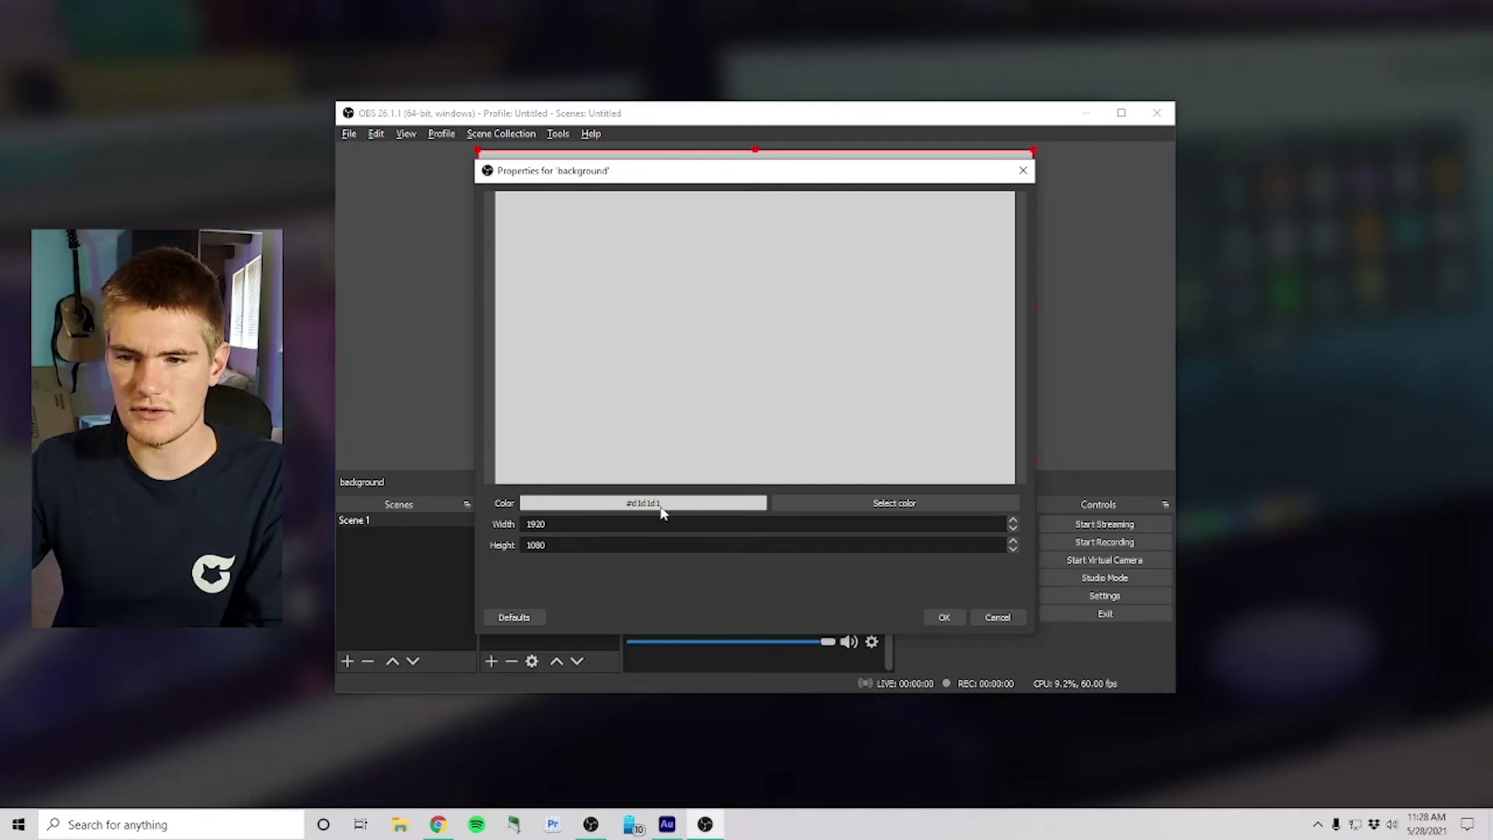
left_click(856, 502)
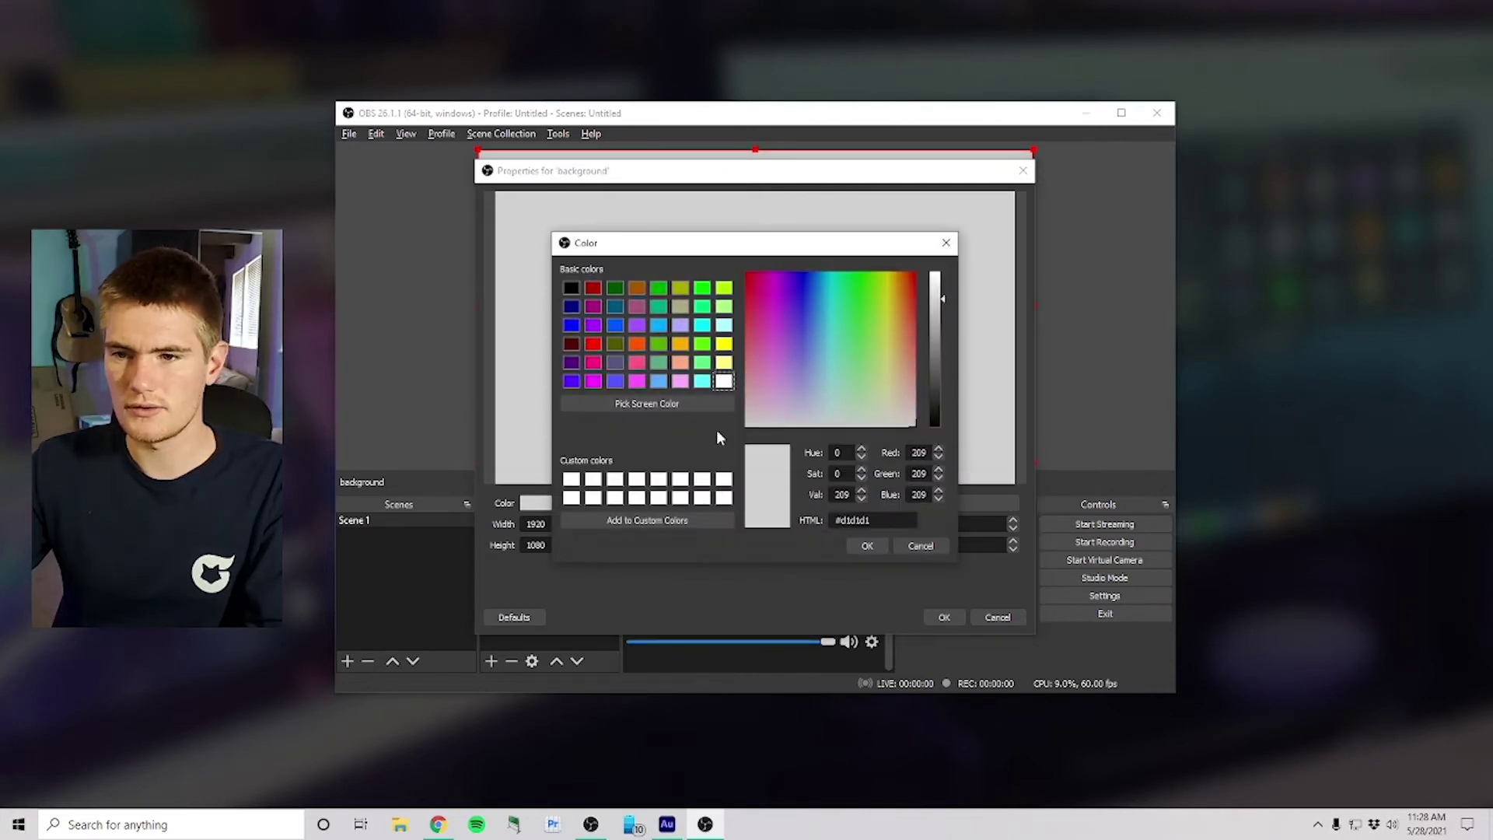
left_click(658, 325)
left_click(868, 546)
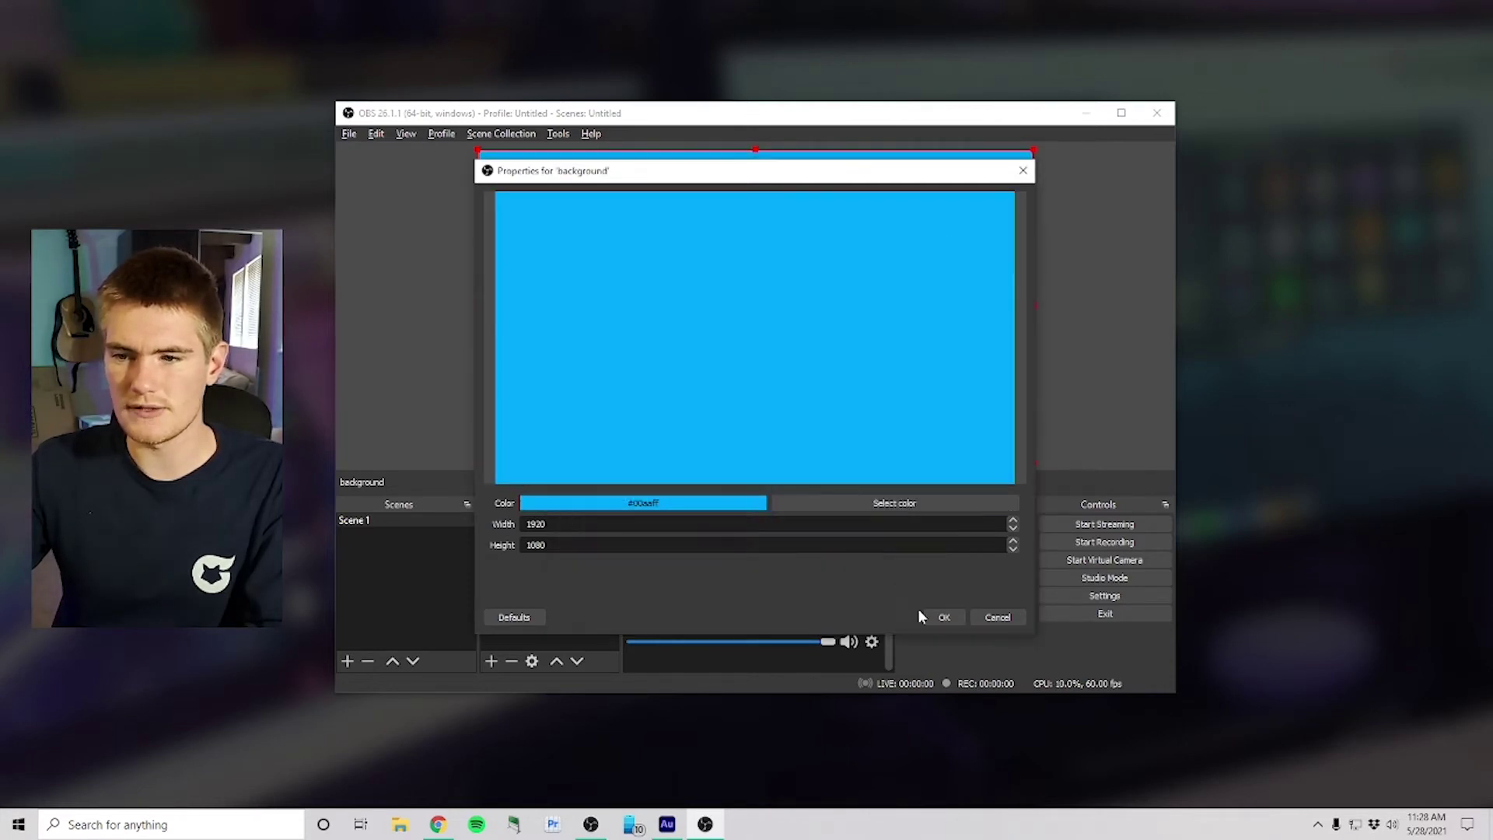
left_click(927, 613)
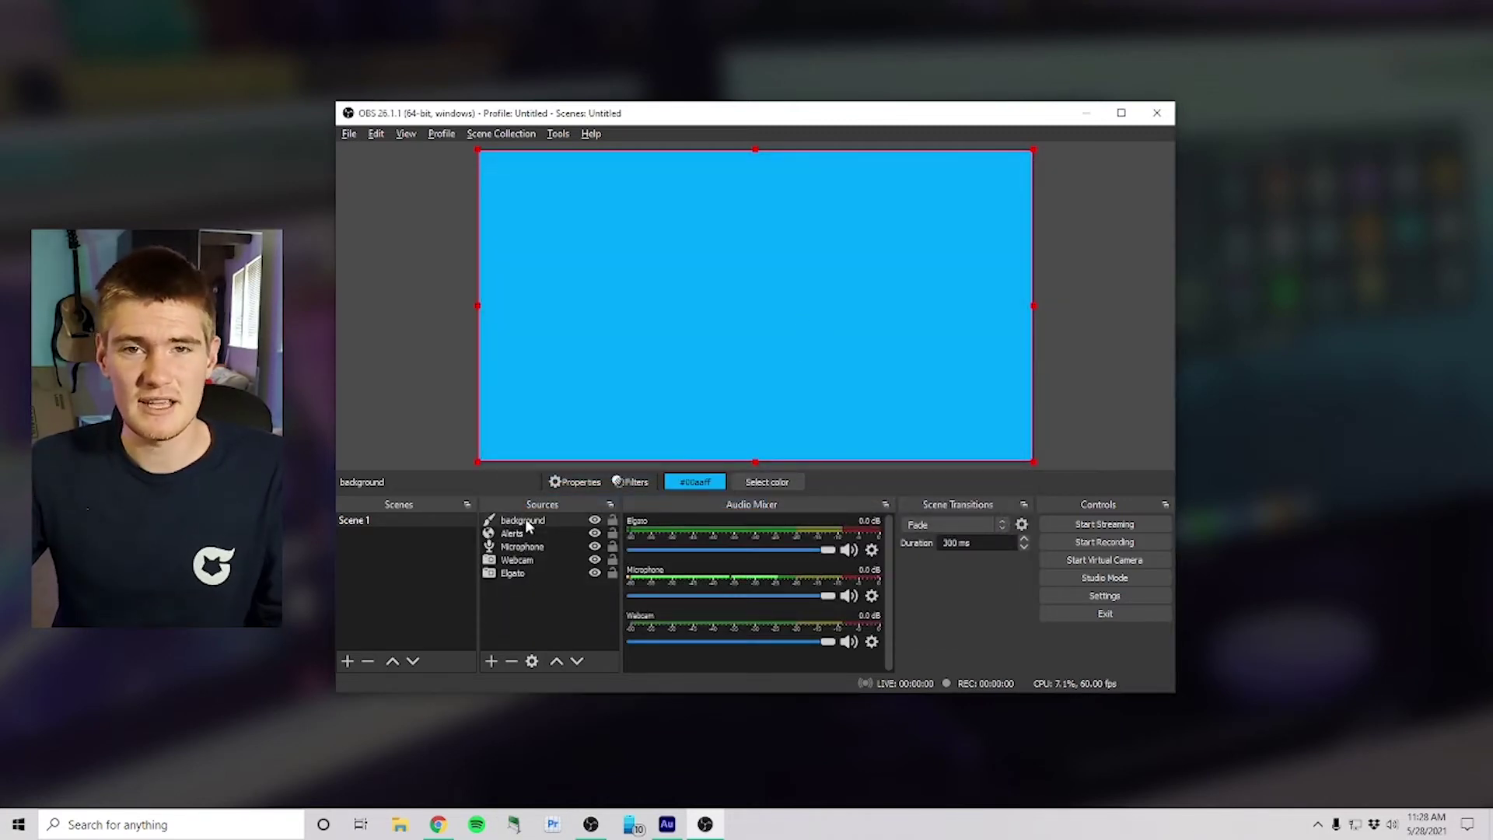
Step: Move background below Webcam and resize it into a thin blue frame around the webcam
left_click_drag(525, 526, 532, 568)
left_click_drag(1035, 304, 865, 354)
left_click_drag(698, 364, 611, 273)
left_click_drag(653, 187, 650, 264)
left_click_drag(582, 365, 620, 363)
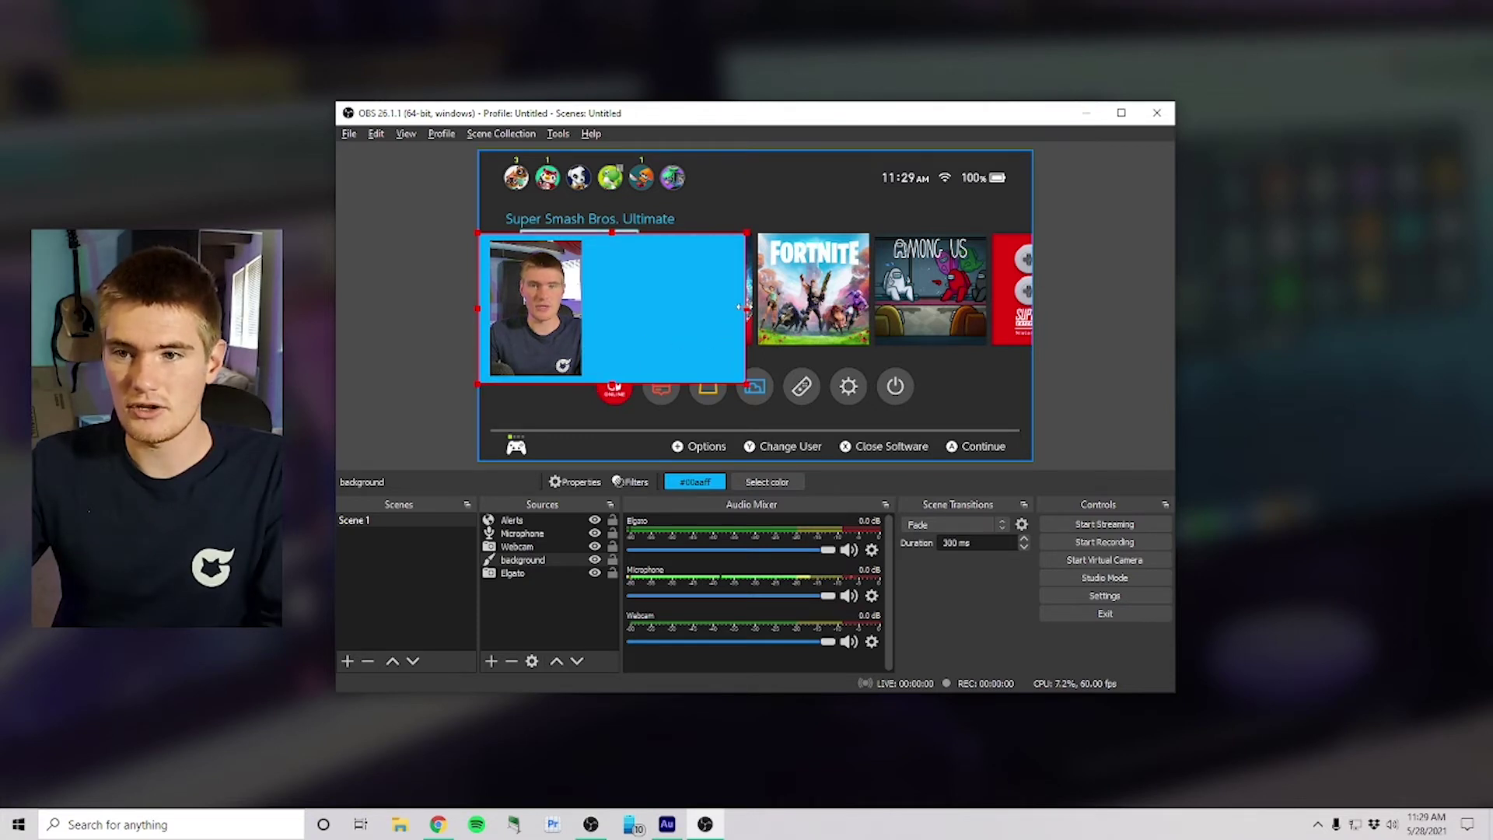
left_click_drag(738, 307, 584, 310)
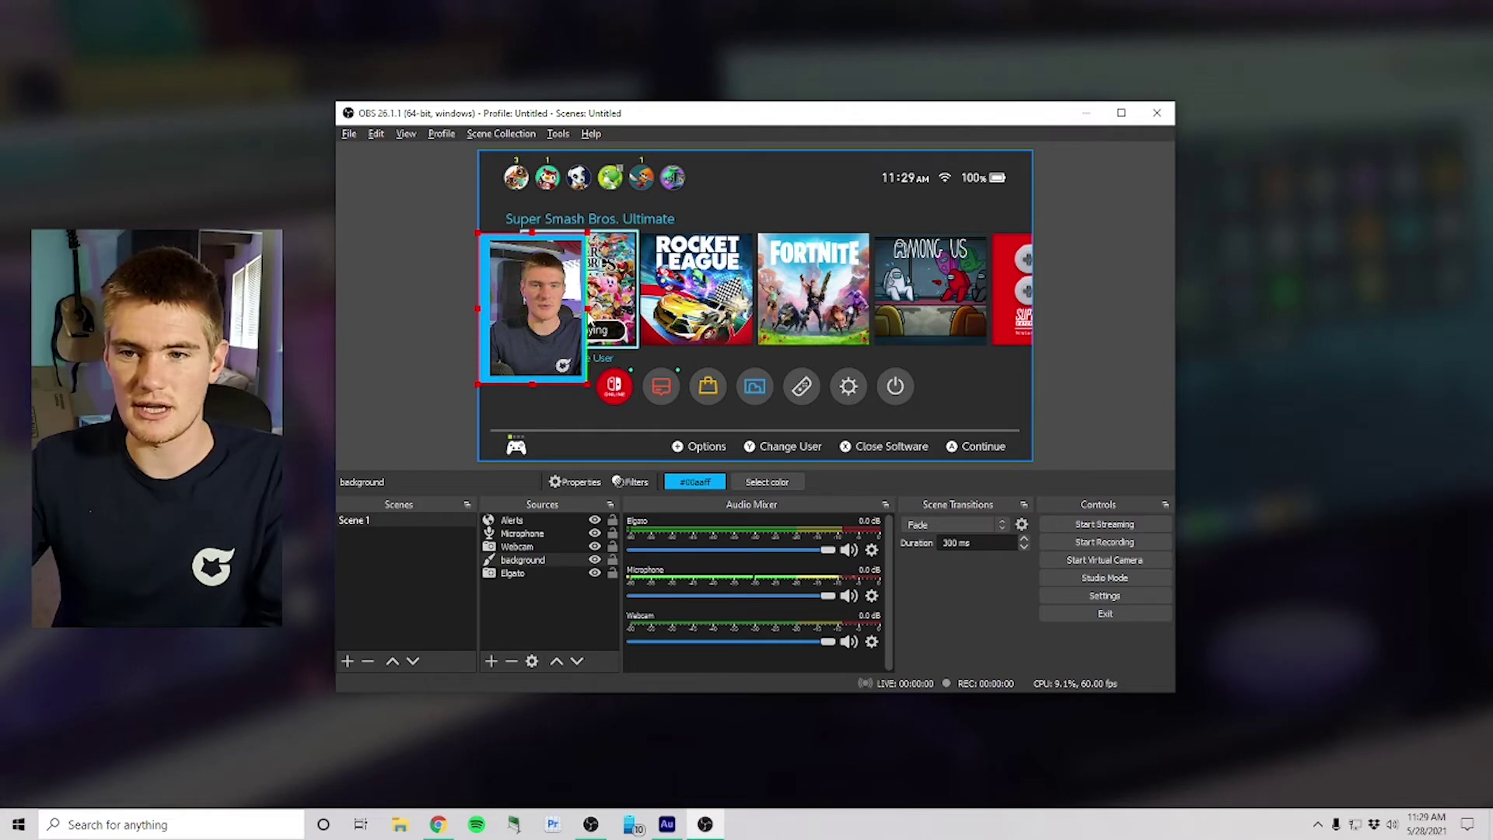
left_click_drag(585, 320, 587, 320)
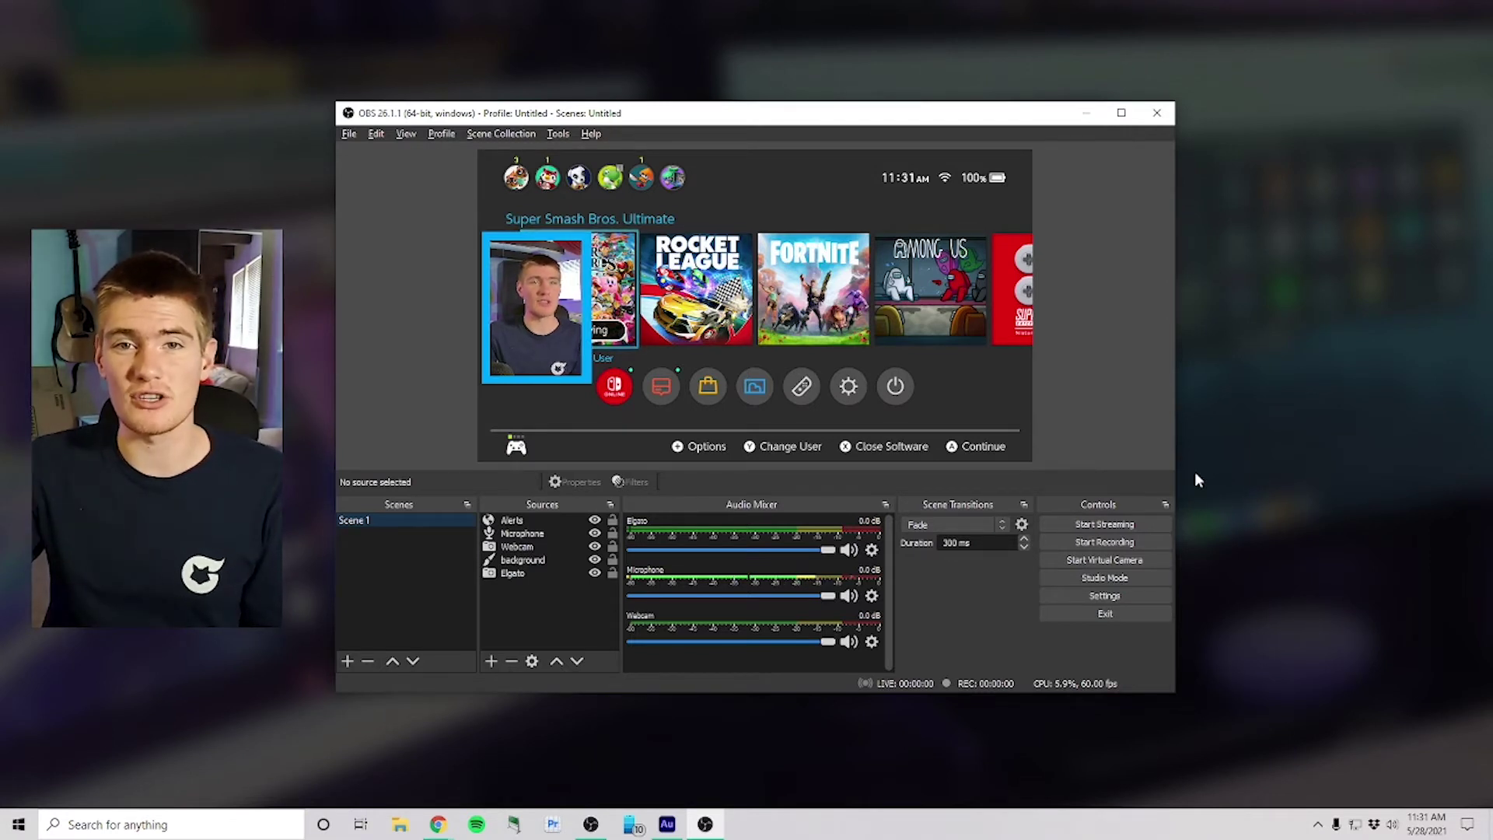
Step: Create Scene 2 and add the existing Webcam video capture source to it
left_click(348, 661)
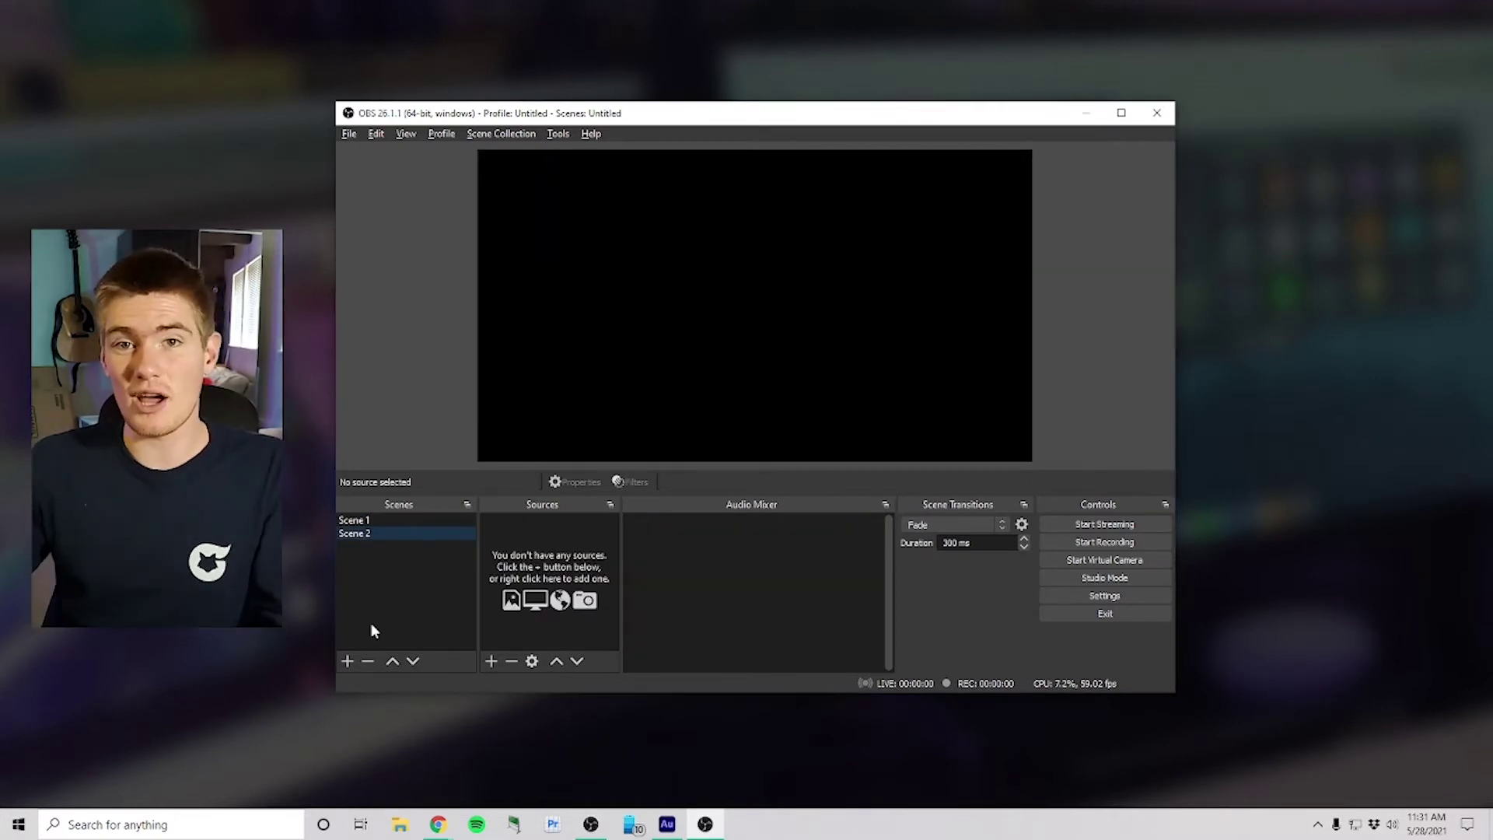
left_click(491, 661)
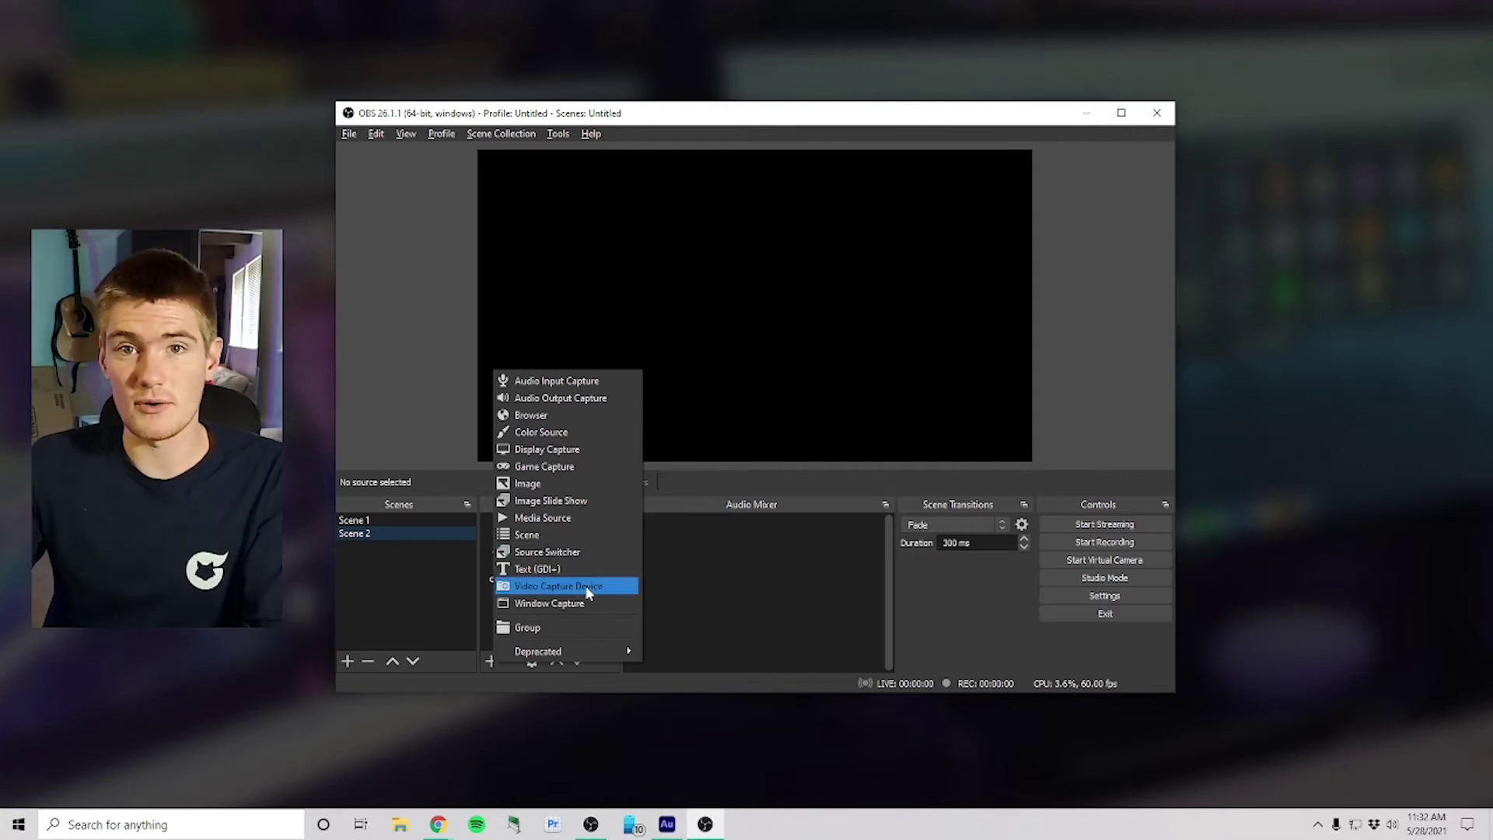
left_click(580, 586)
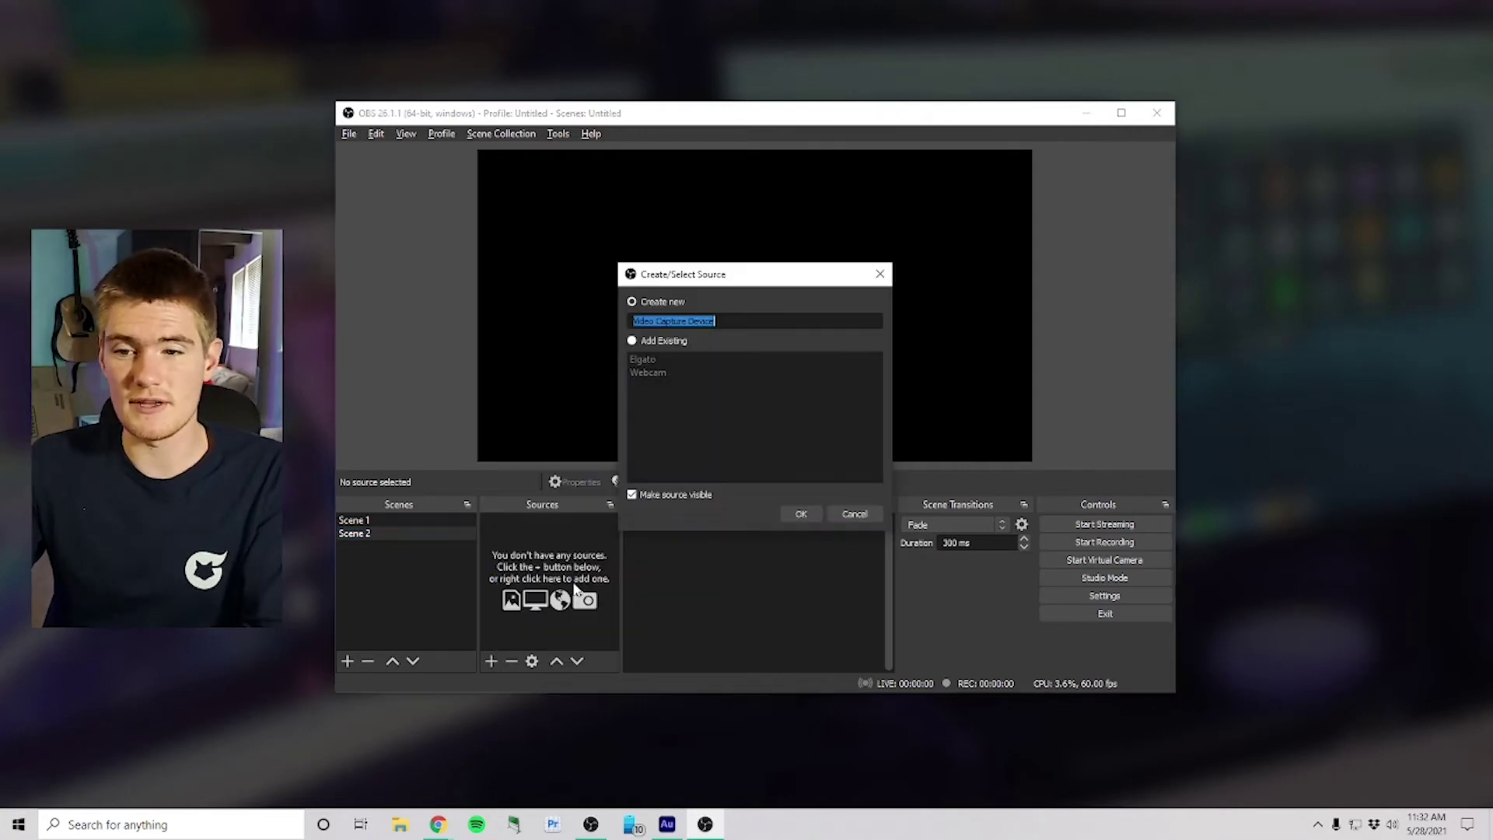
left_click(632, 341)
left_click(643, 374)
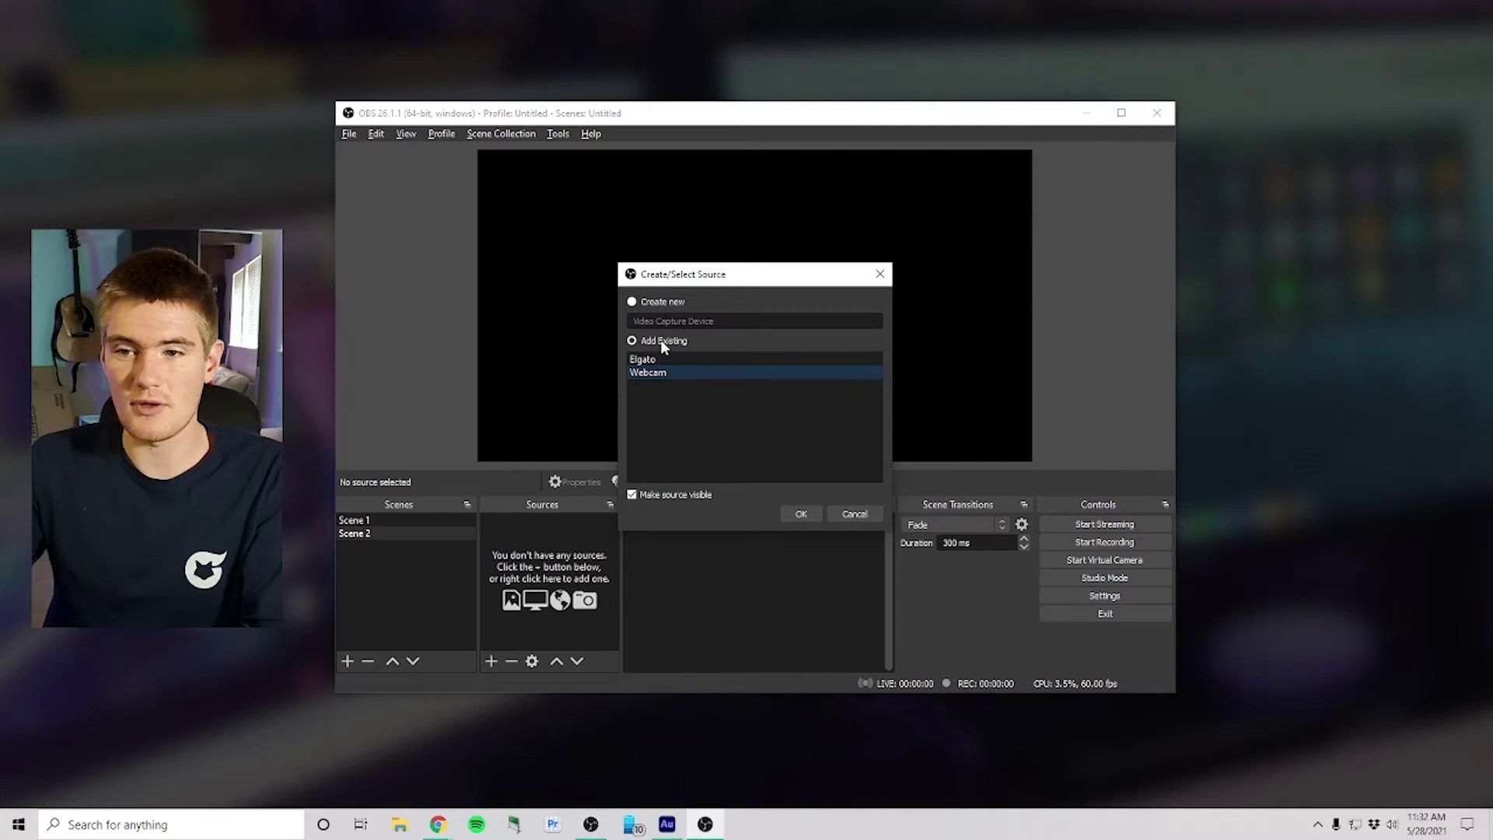
left_click(801, 515)
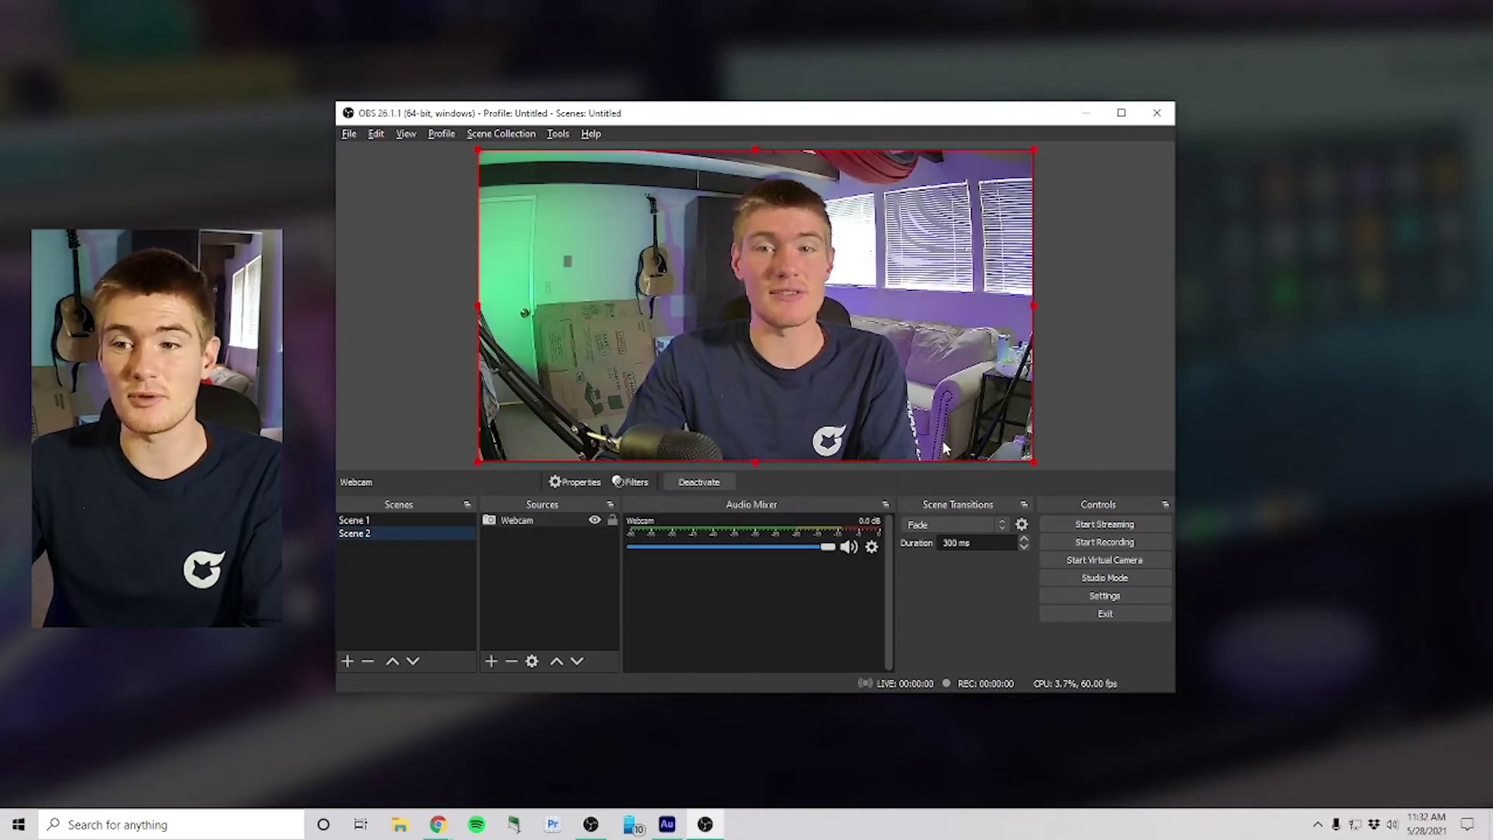
left_click(400, 527)
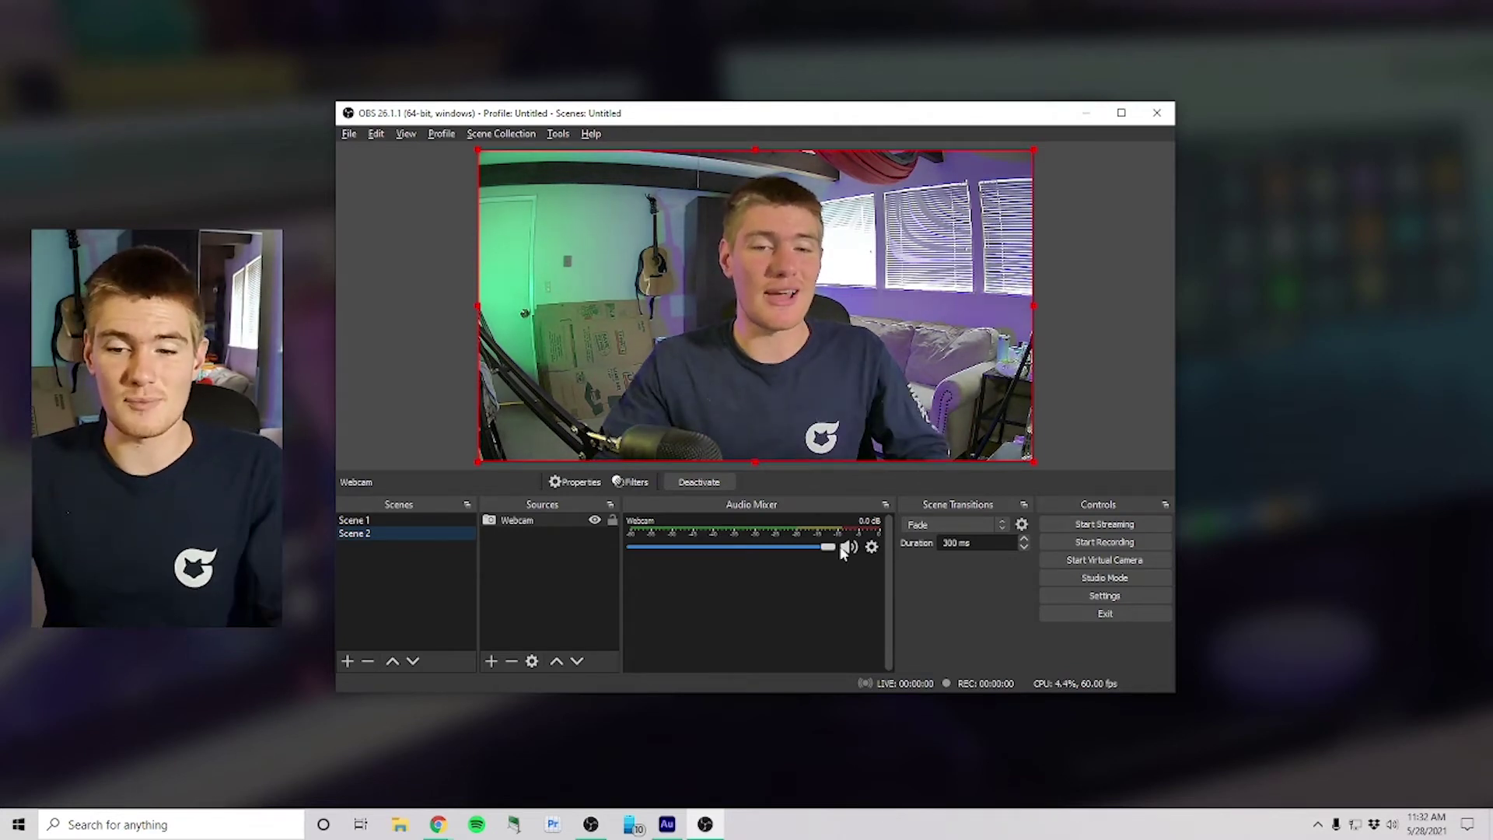
Step: Reuse the existing Alerts browser source in Scene 2 alongside the webcam
left_click(497, 660)
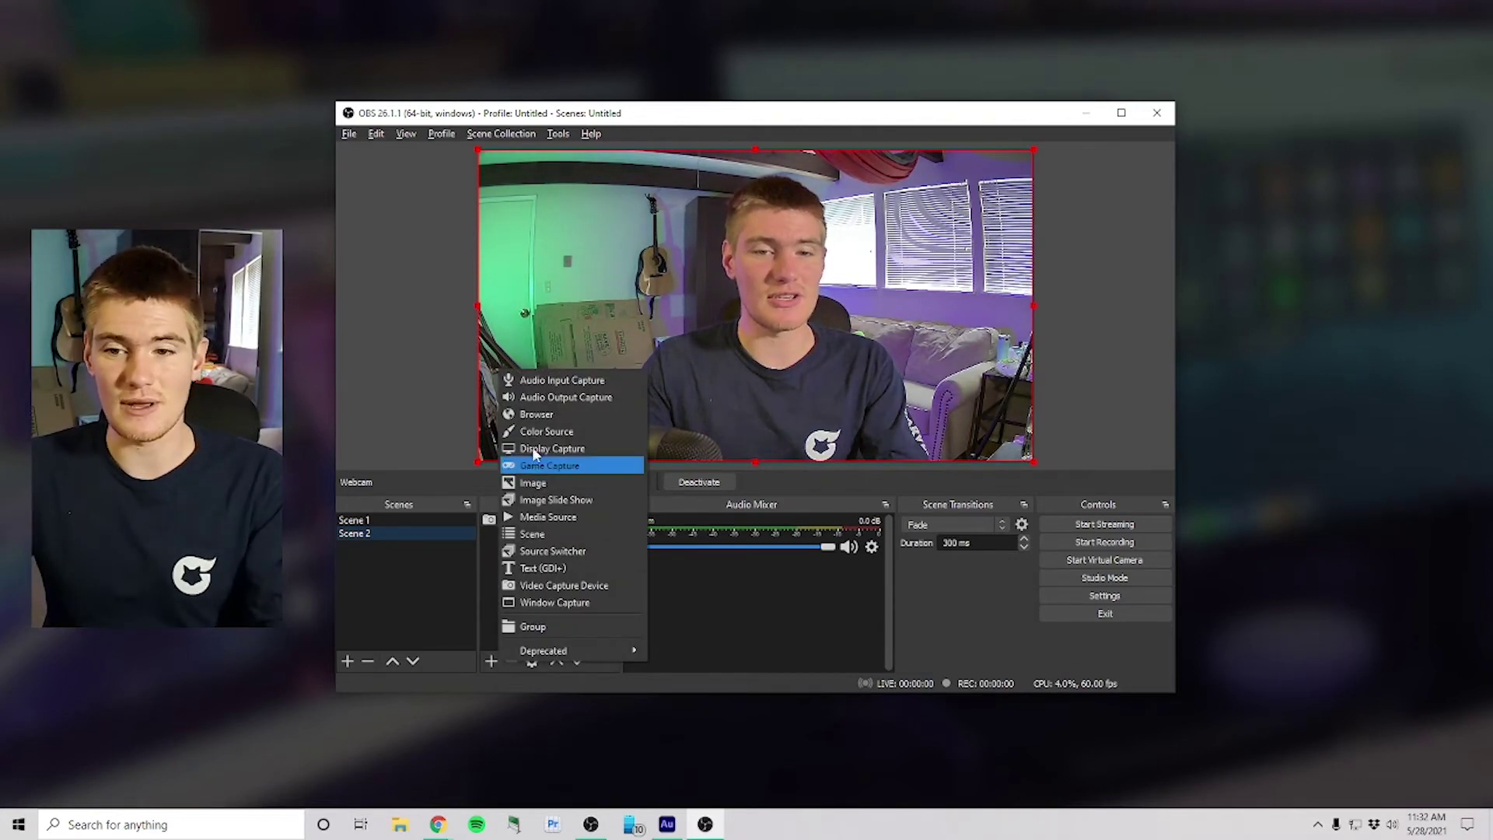
left_click(571, 429)
left_click(640, 339)
left_click(643, 361)
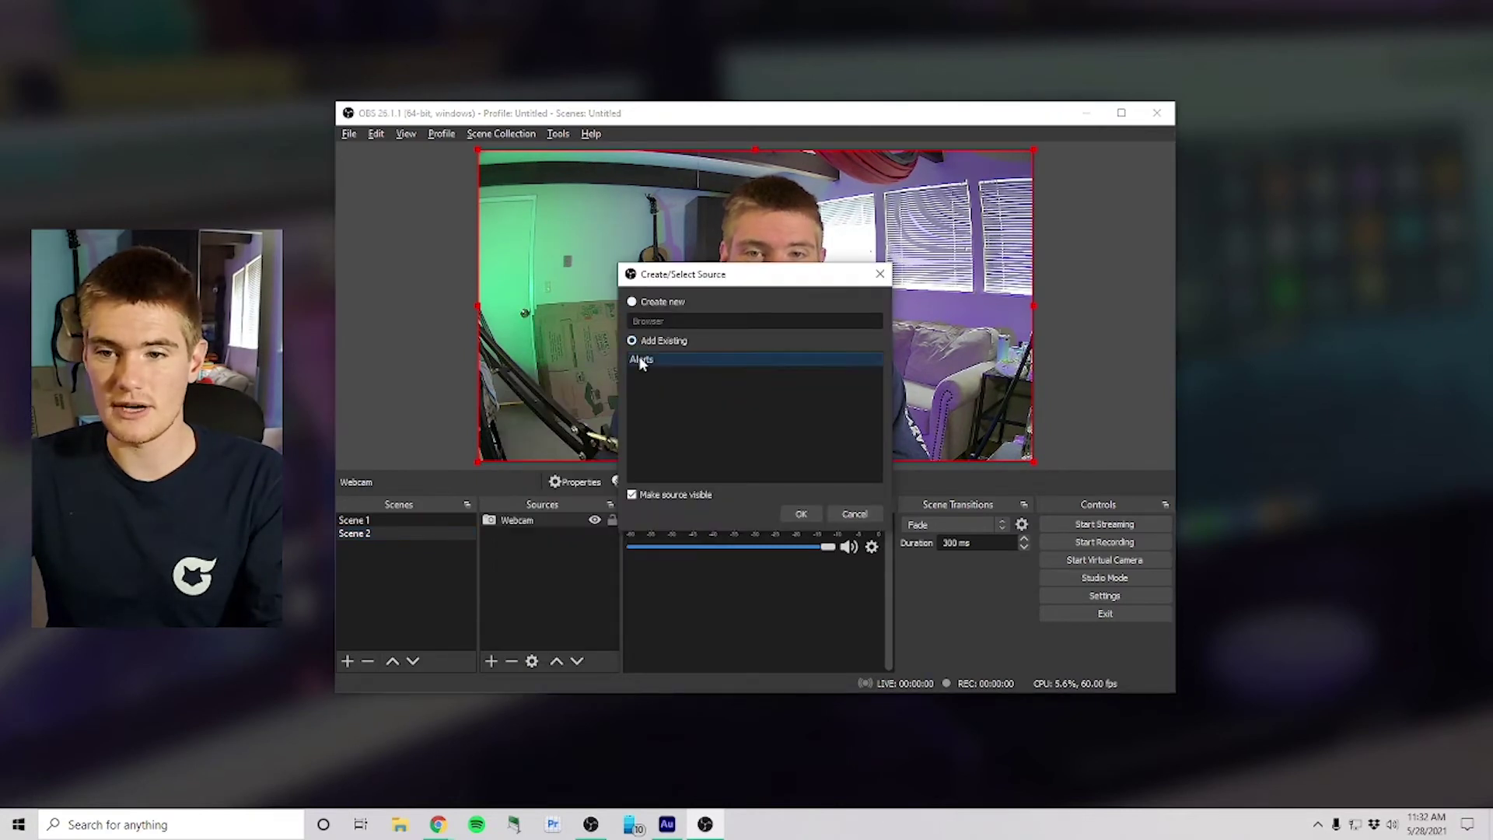
left_click(801, 513)
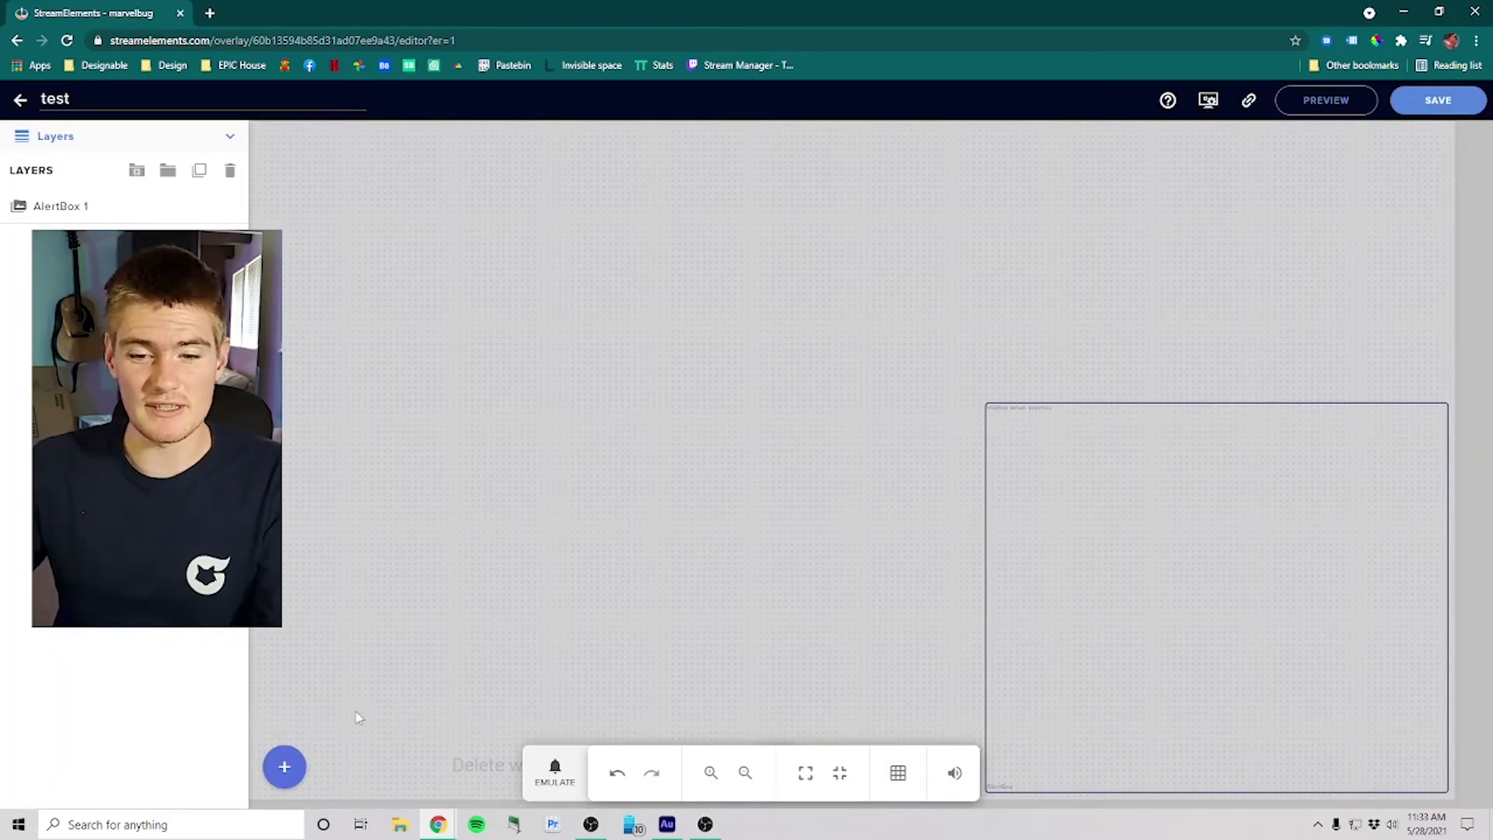
Step: Search the widgets for 'chat' and add the stream chat widget to the overlay
left_click(293, 768)
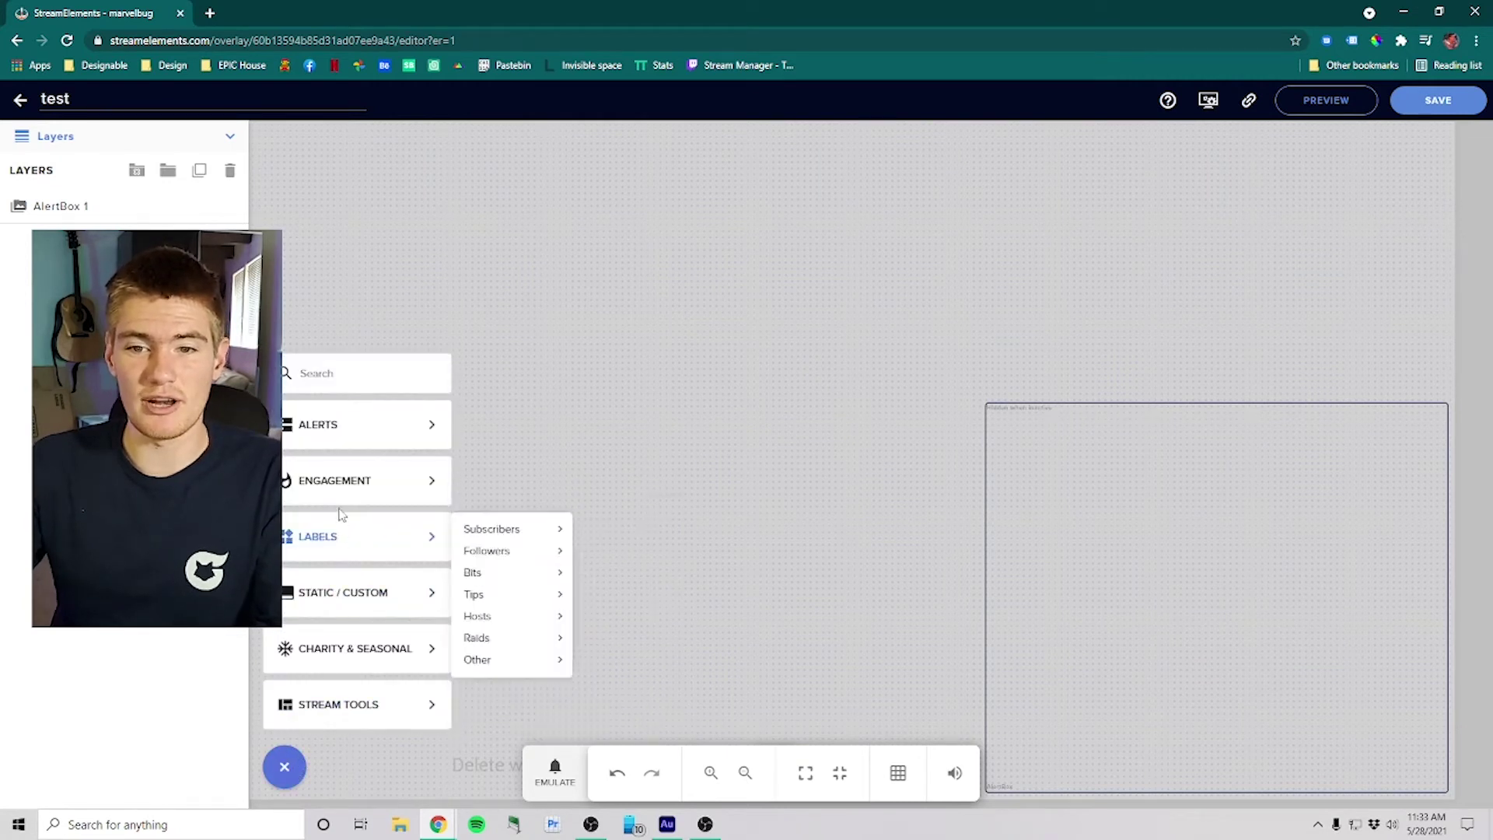
mouse_move(350, 439)
left_click(353, 362)
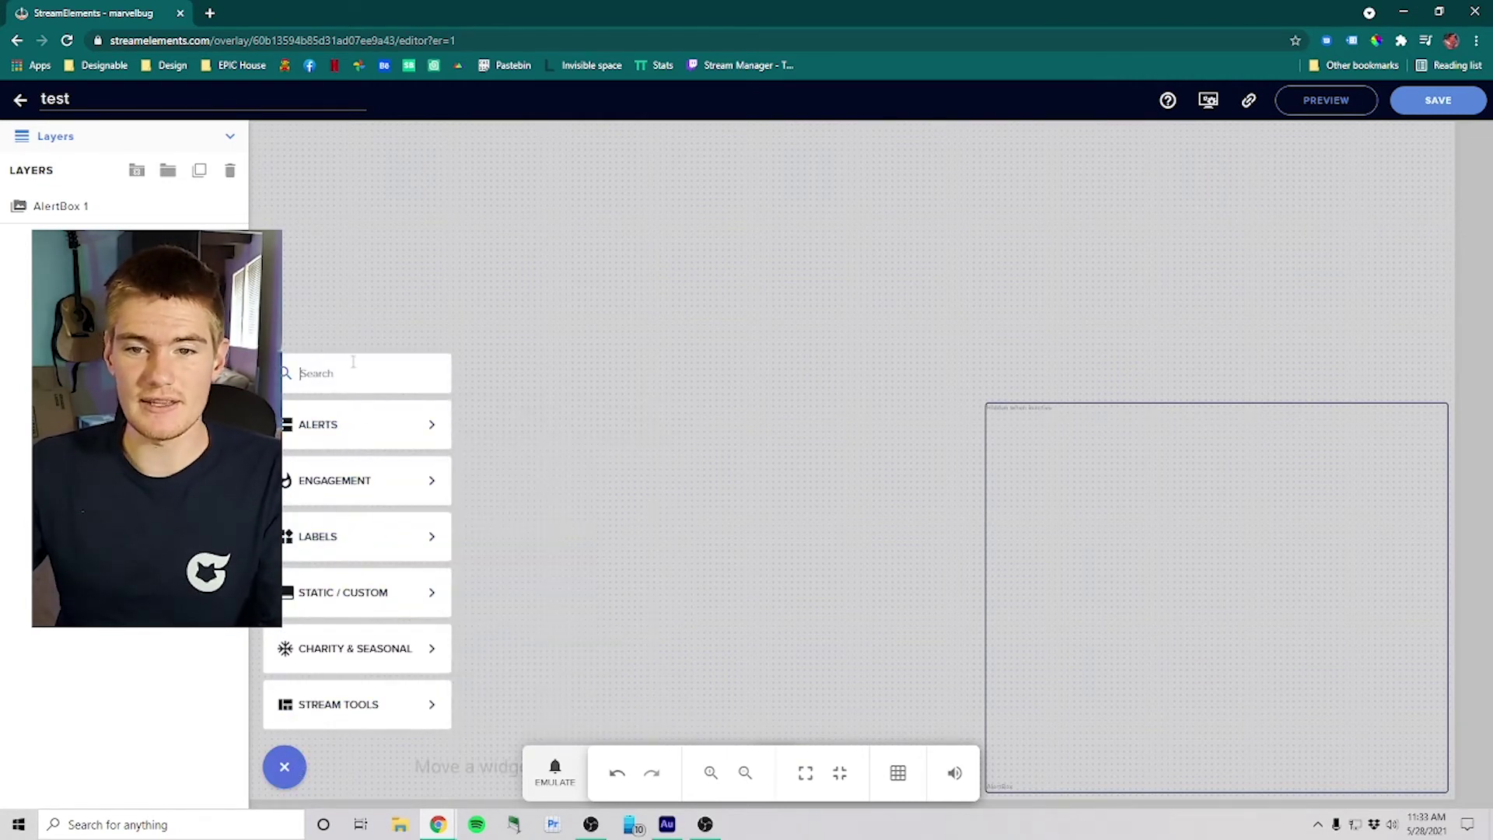
type("chat")
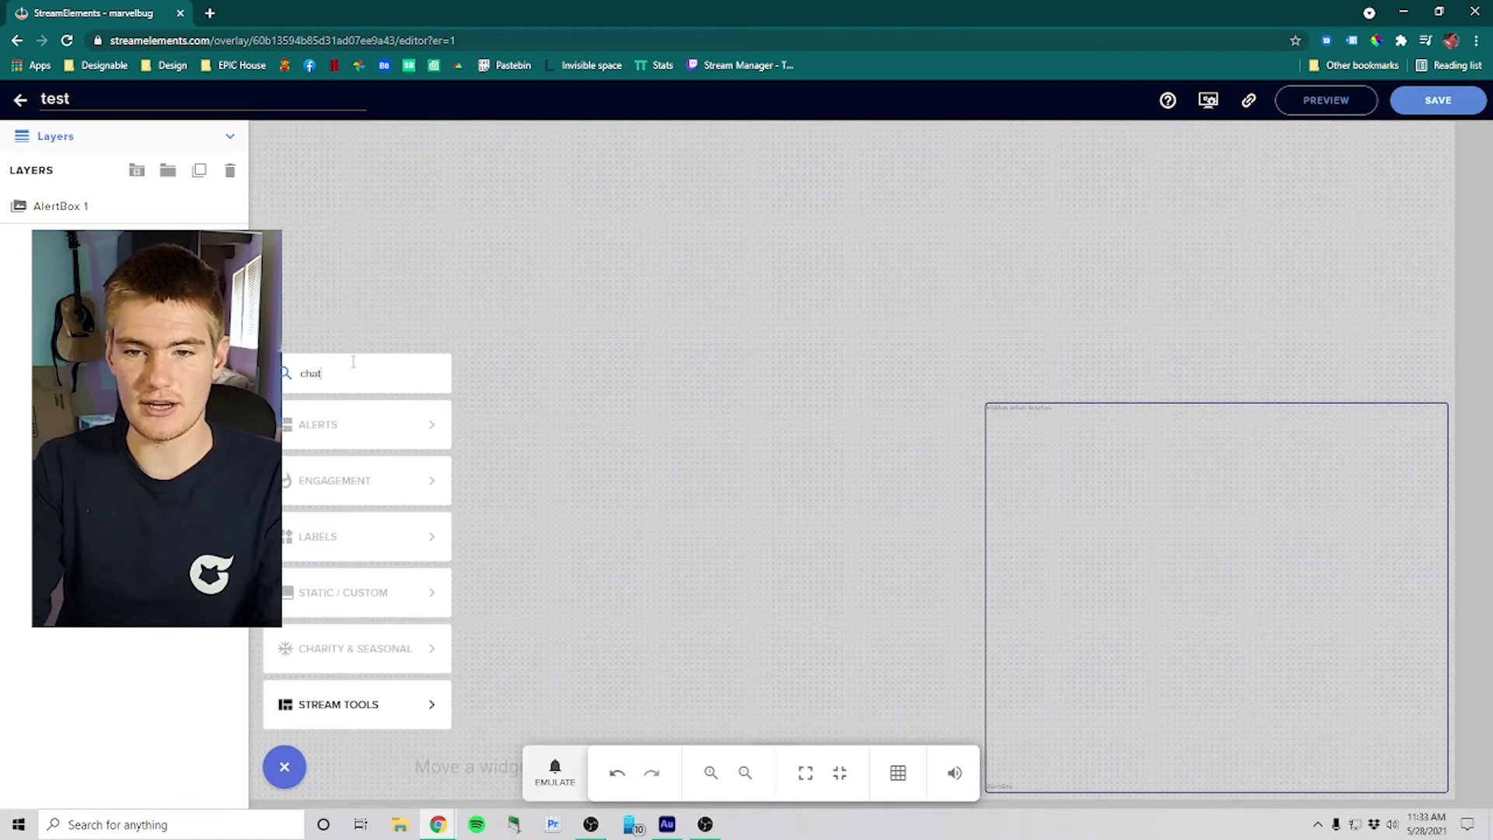
mouse_move(356, 714)
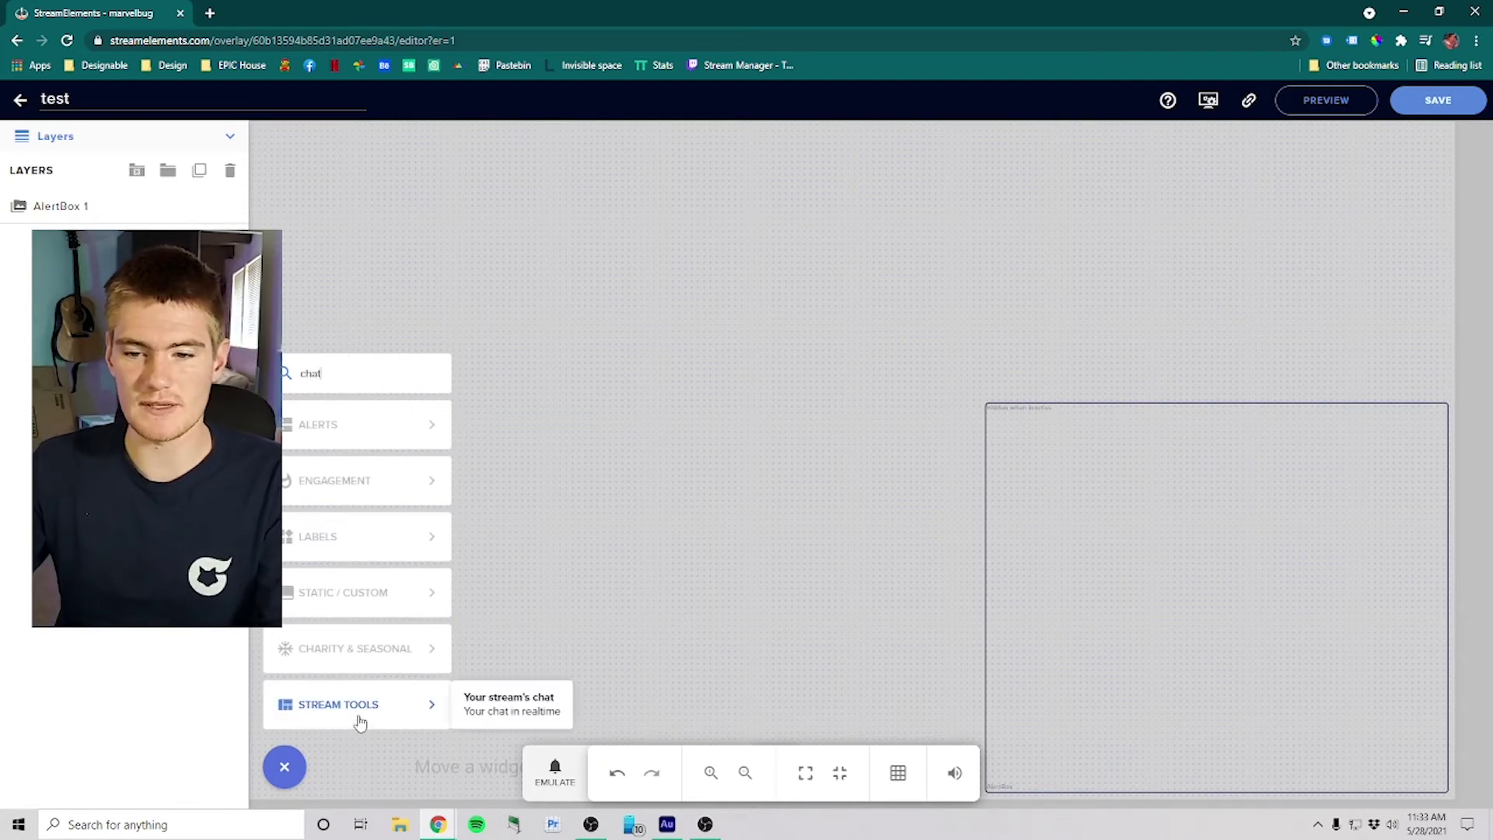
left_click(495, 714)
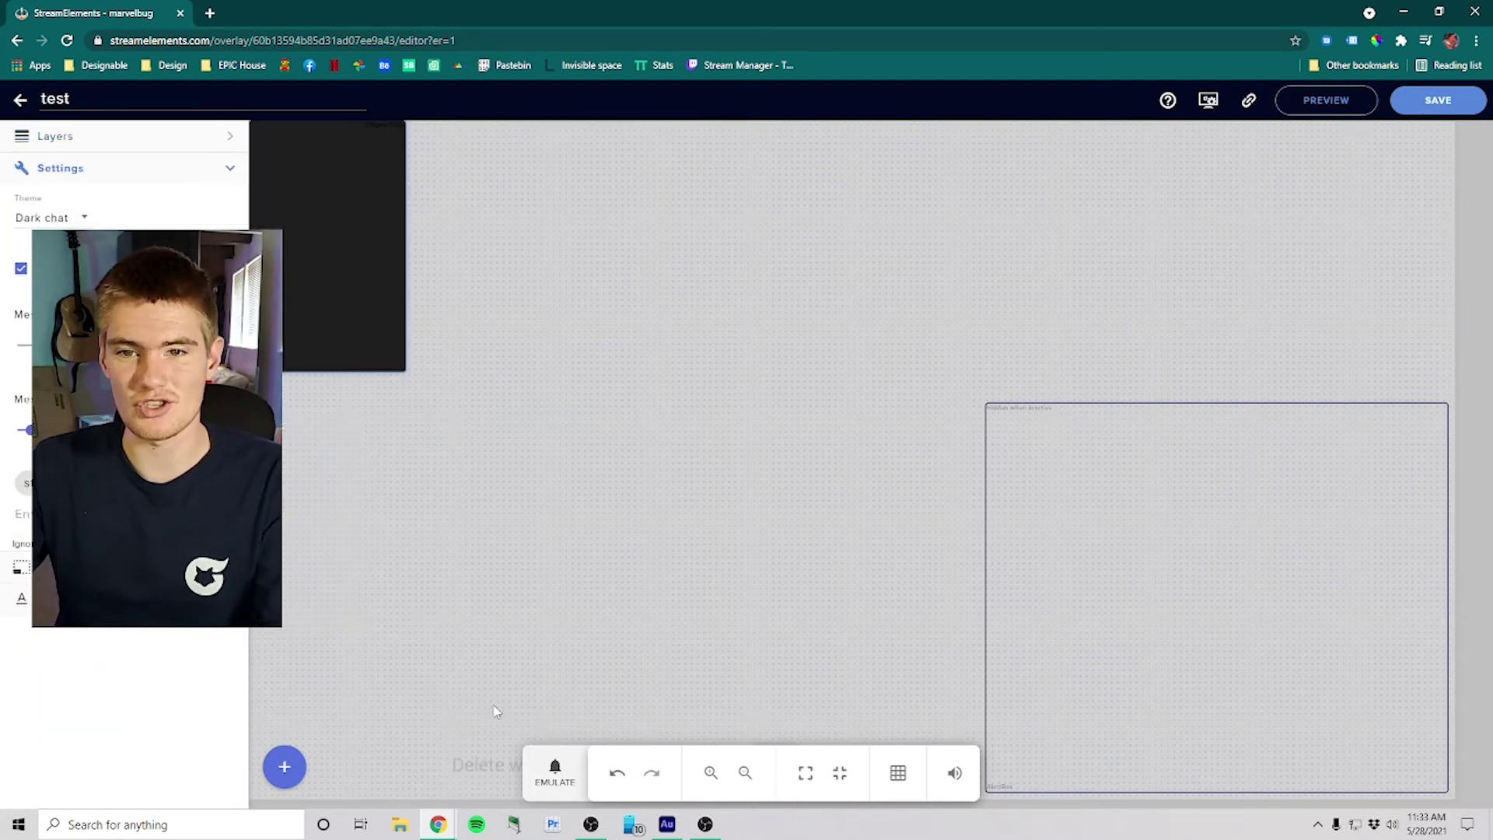
Step: Resize the chat widget into a tall narrow panel on the canvas's left side
left_click_drag(404, 367, 511, 594)
left_click_drag(451, 292, 487, 397)
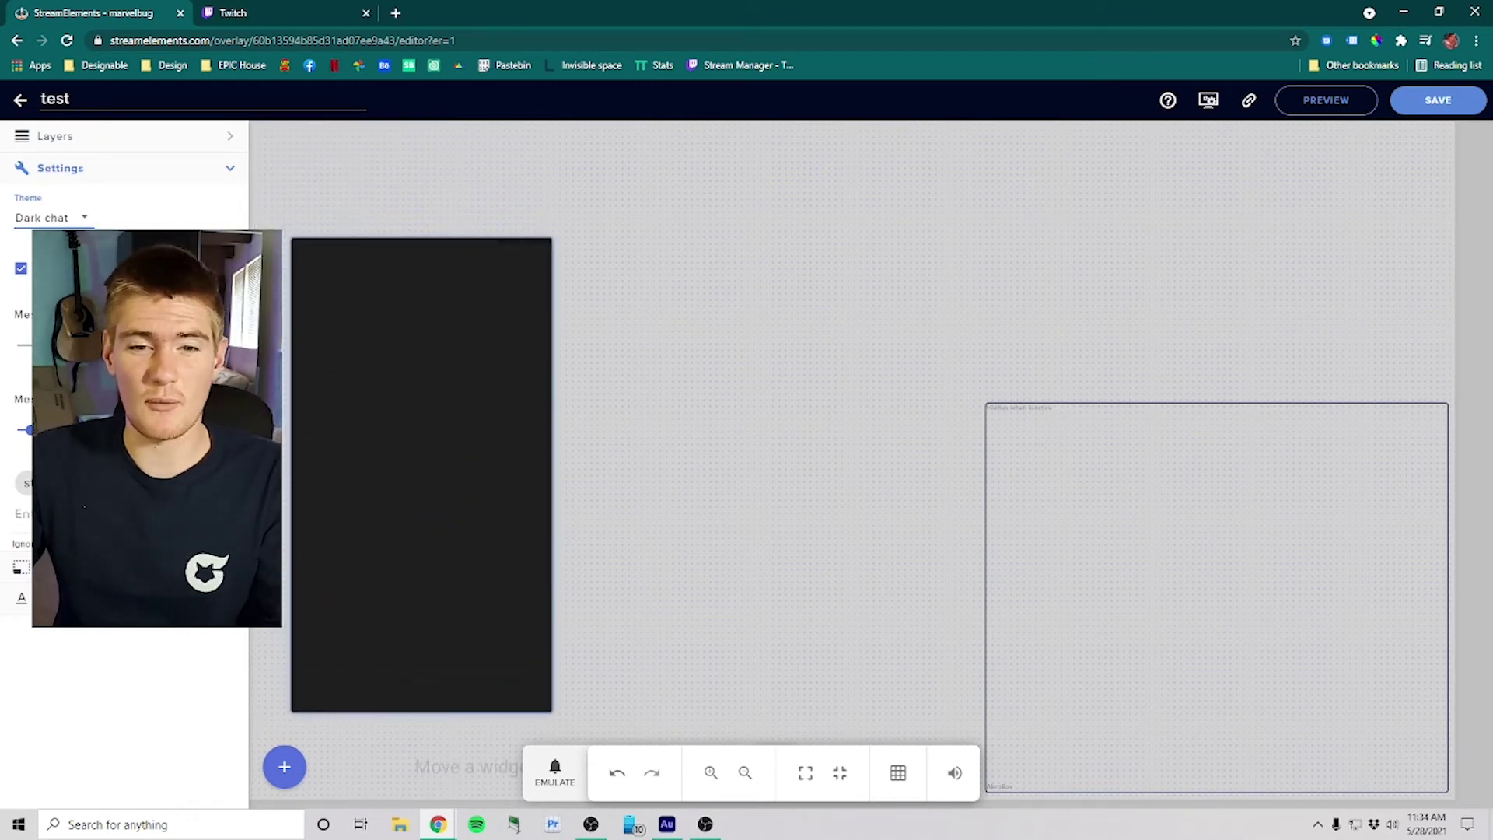
left_click(21, 567)
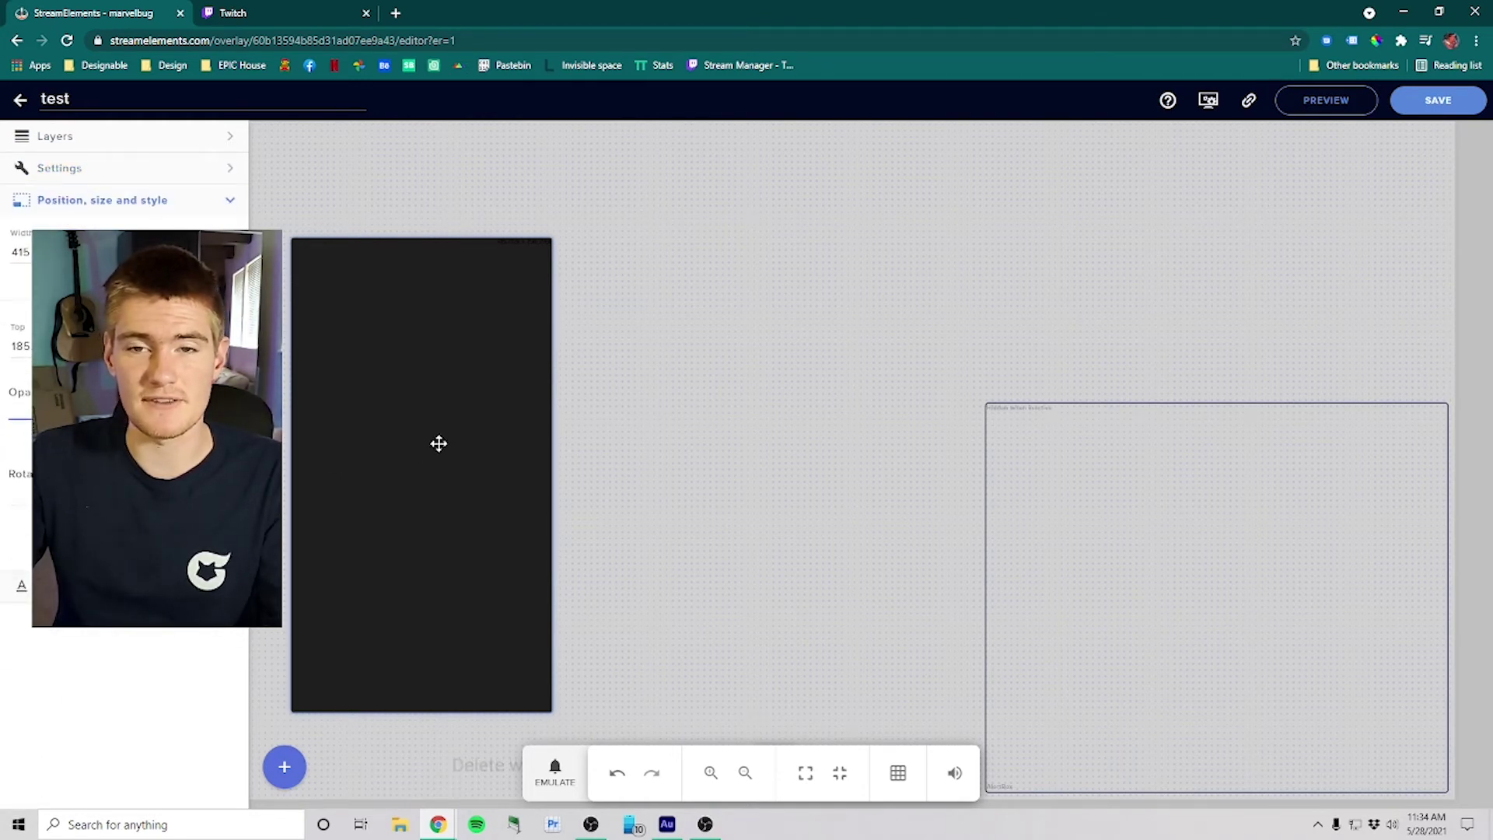
Step: Send a hello greeting in the Twitch Stream Manager chat, then return to the StreamElements editor
key("ctrl+Tab")
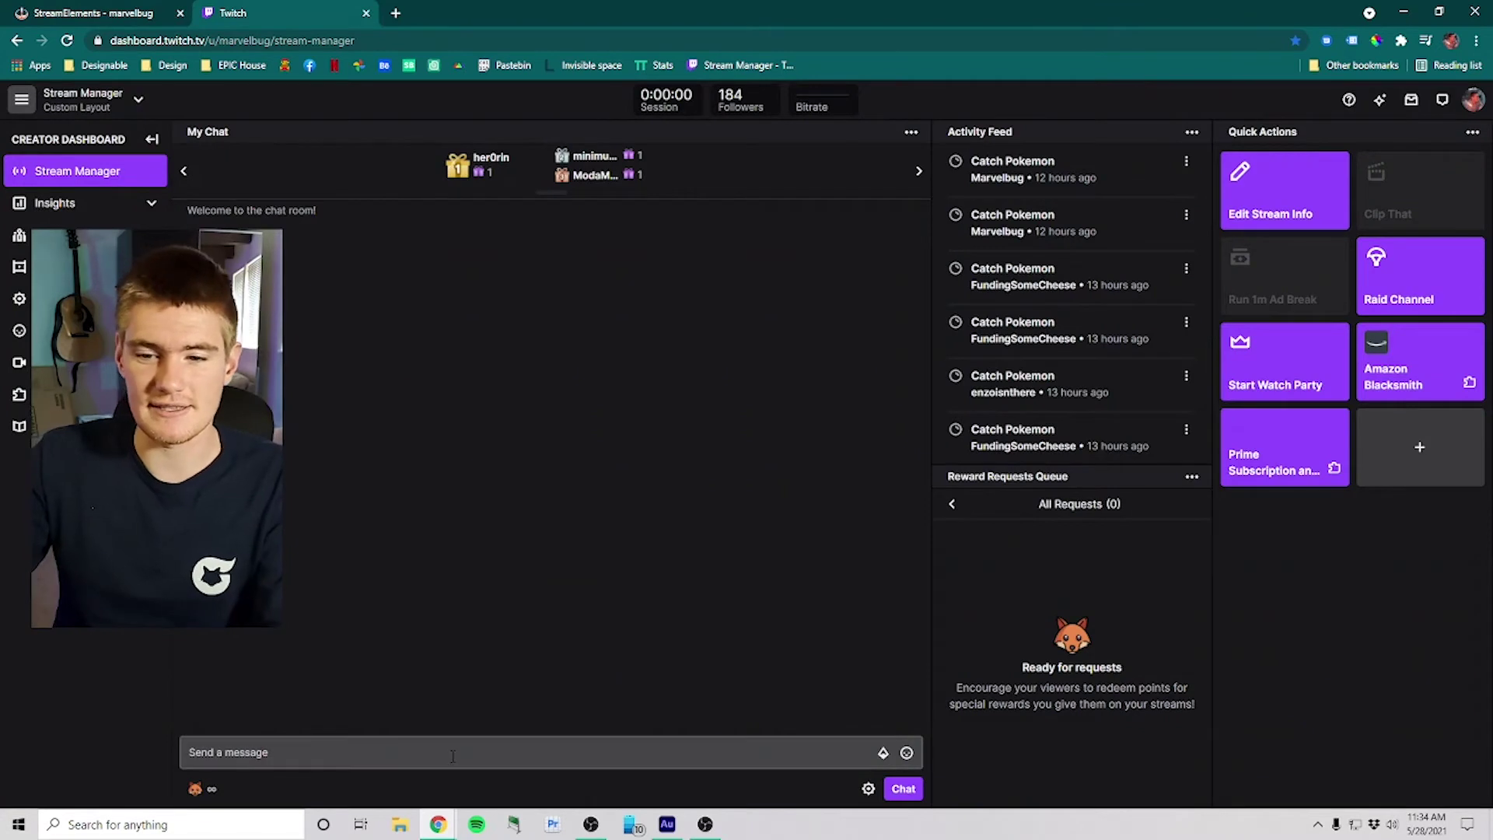
left_click(453, 756)
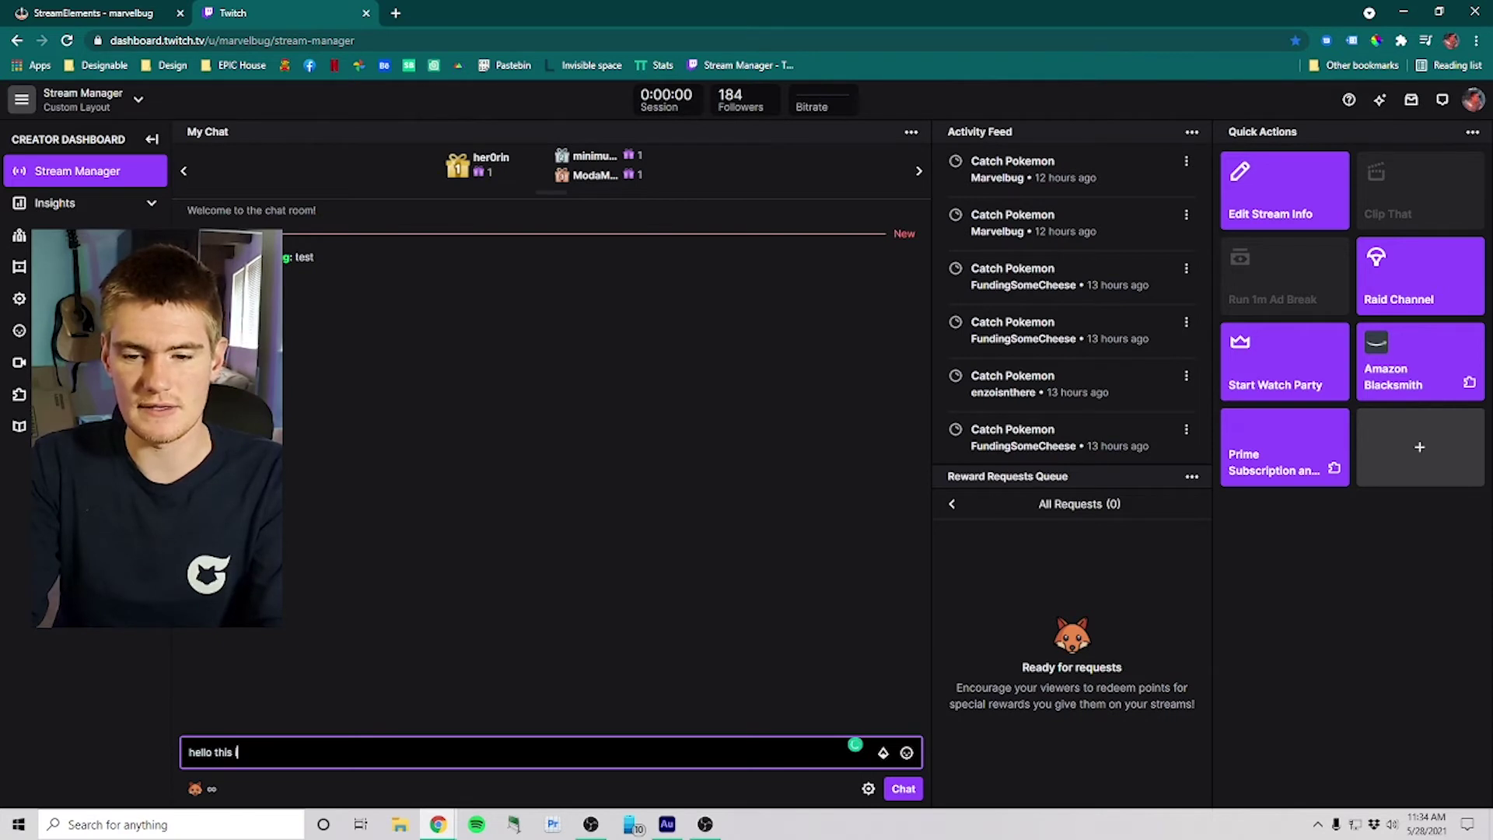
type("hello this is marvelbug")
key("Return")
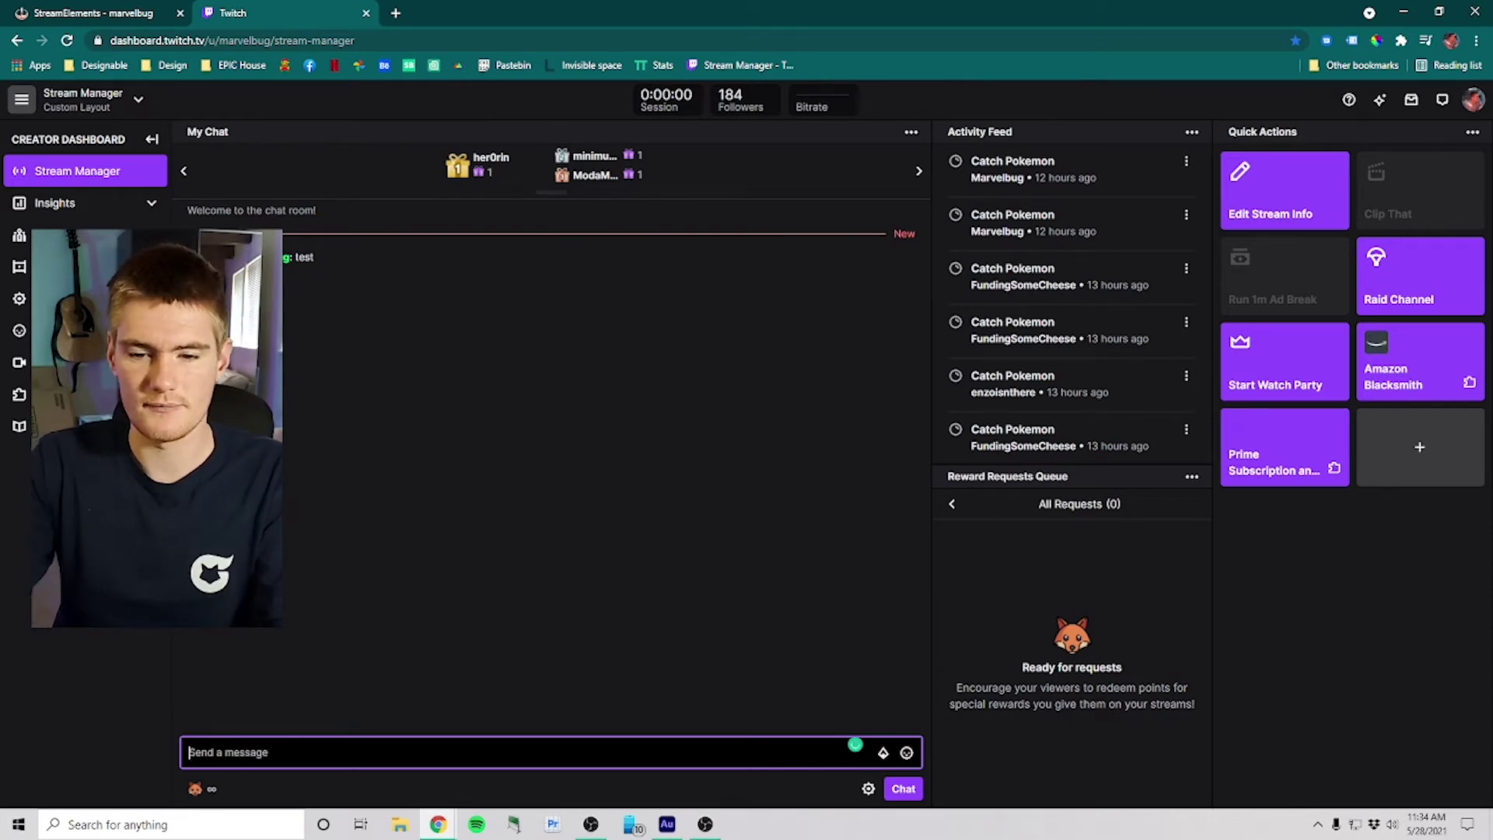
key("ctrl+Tab")
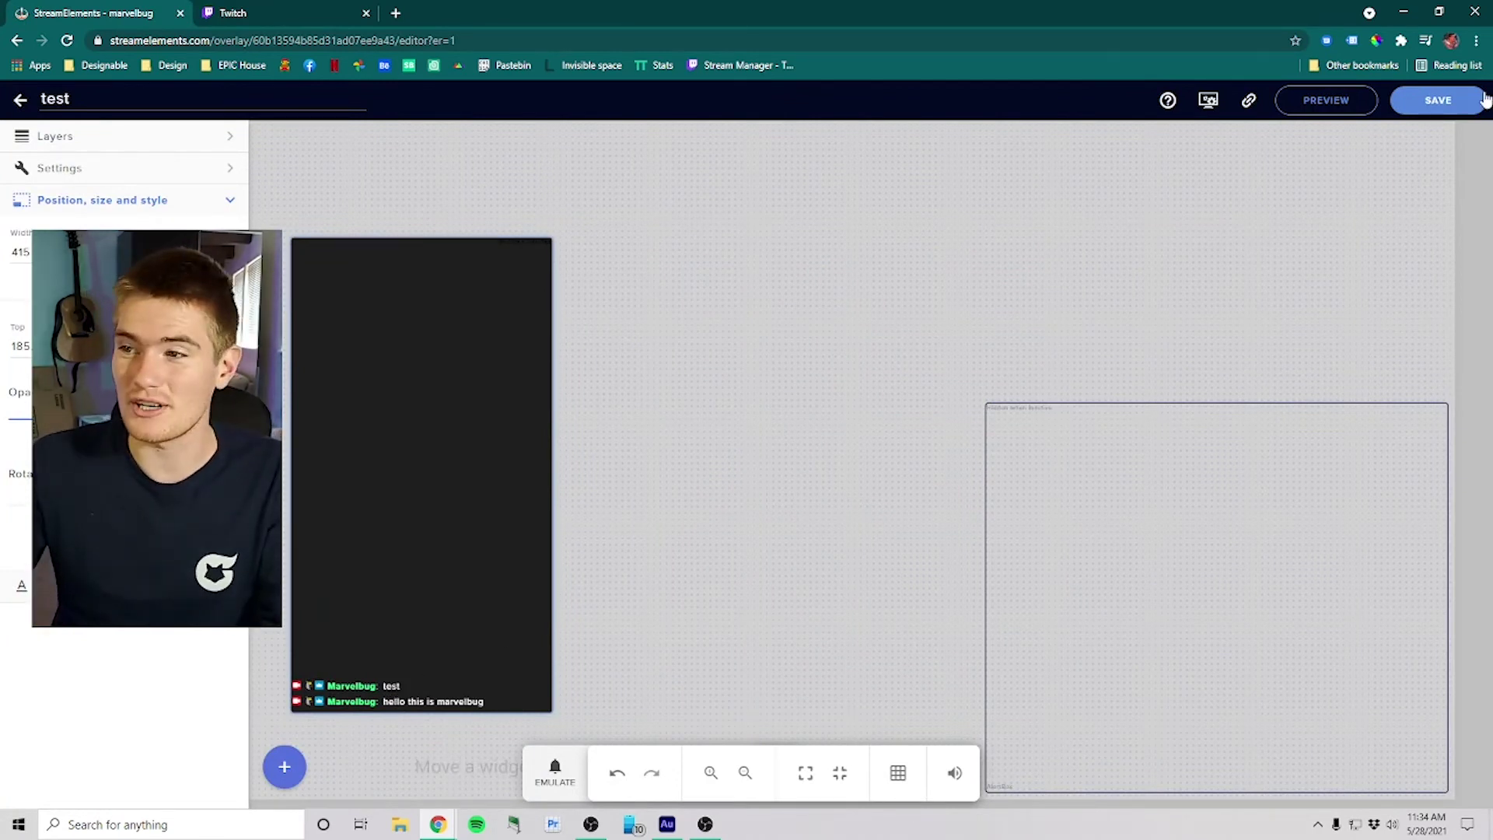
Step: Save the StreamElements overlay and switch back to OBS Studio
left_click(1440, 101)
key("alt+Tab")
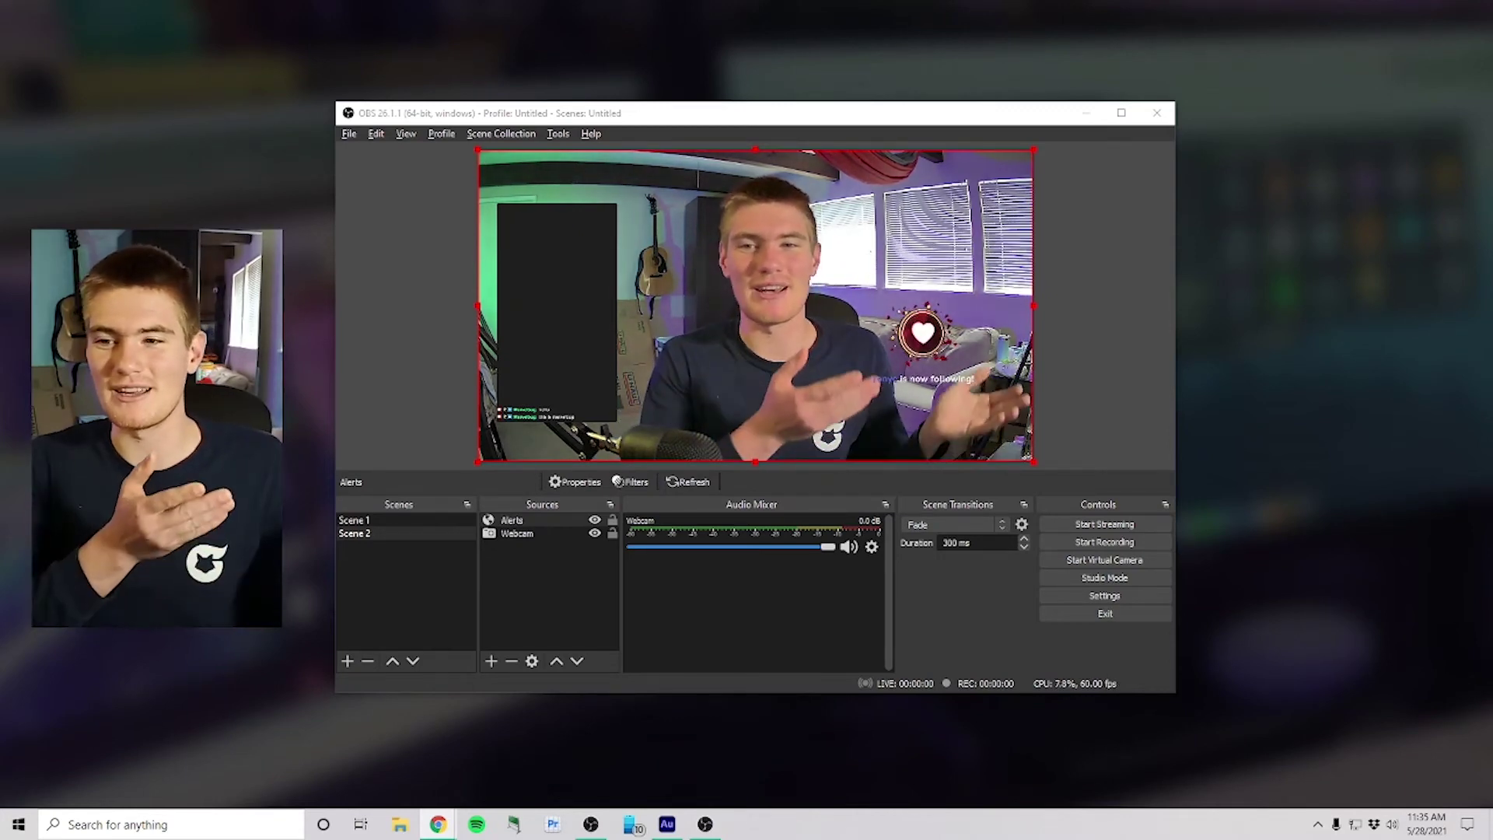
Step: Reuse the existing Microphone audio input capture source in Scene 2
left_click(491, 662)
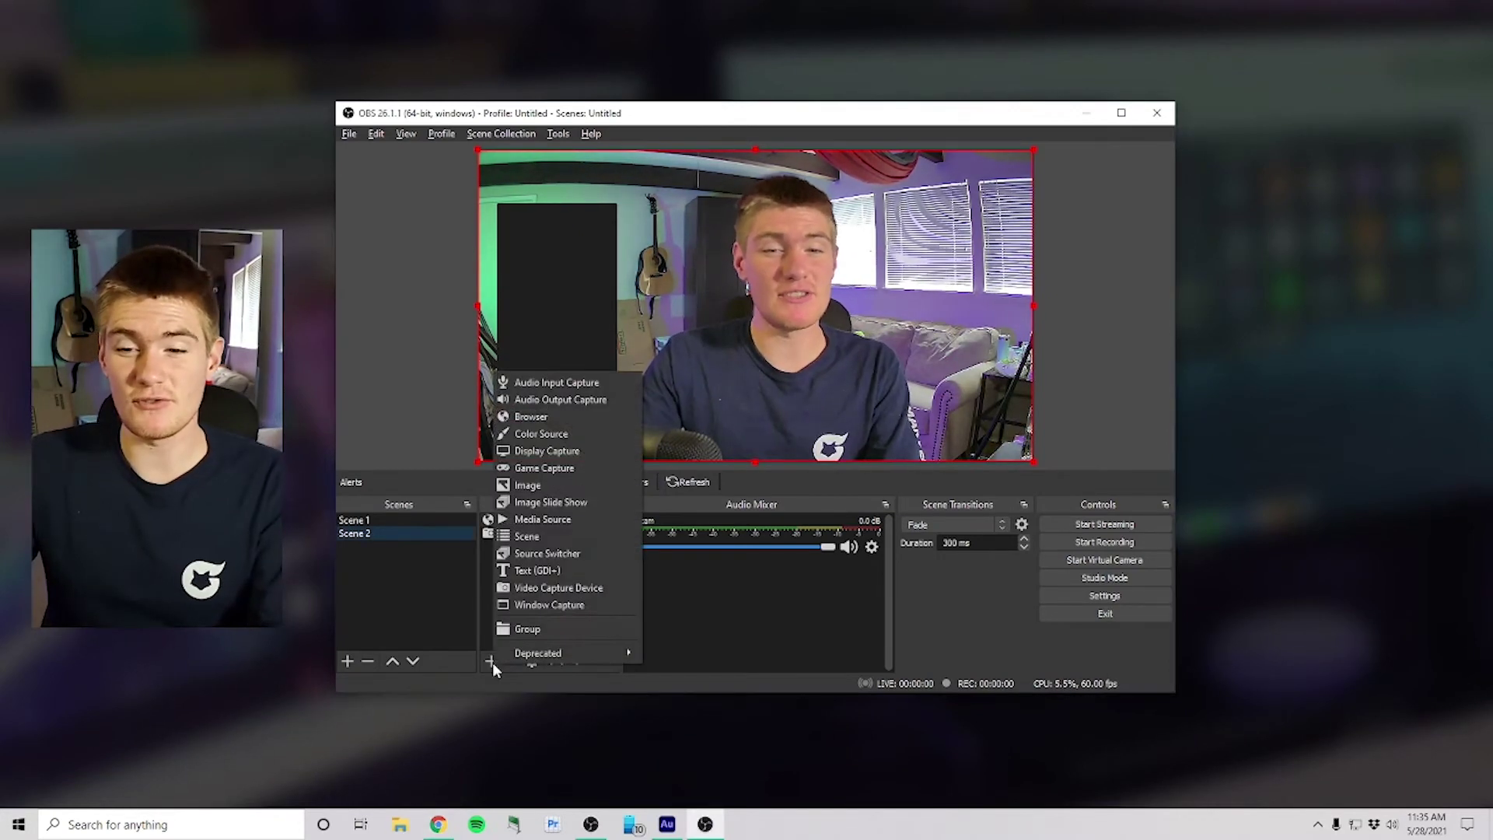
left_click(558, 383)
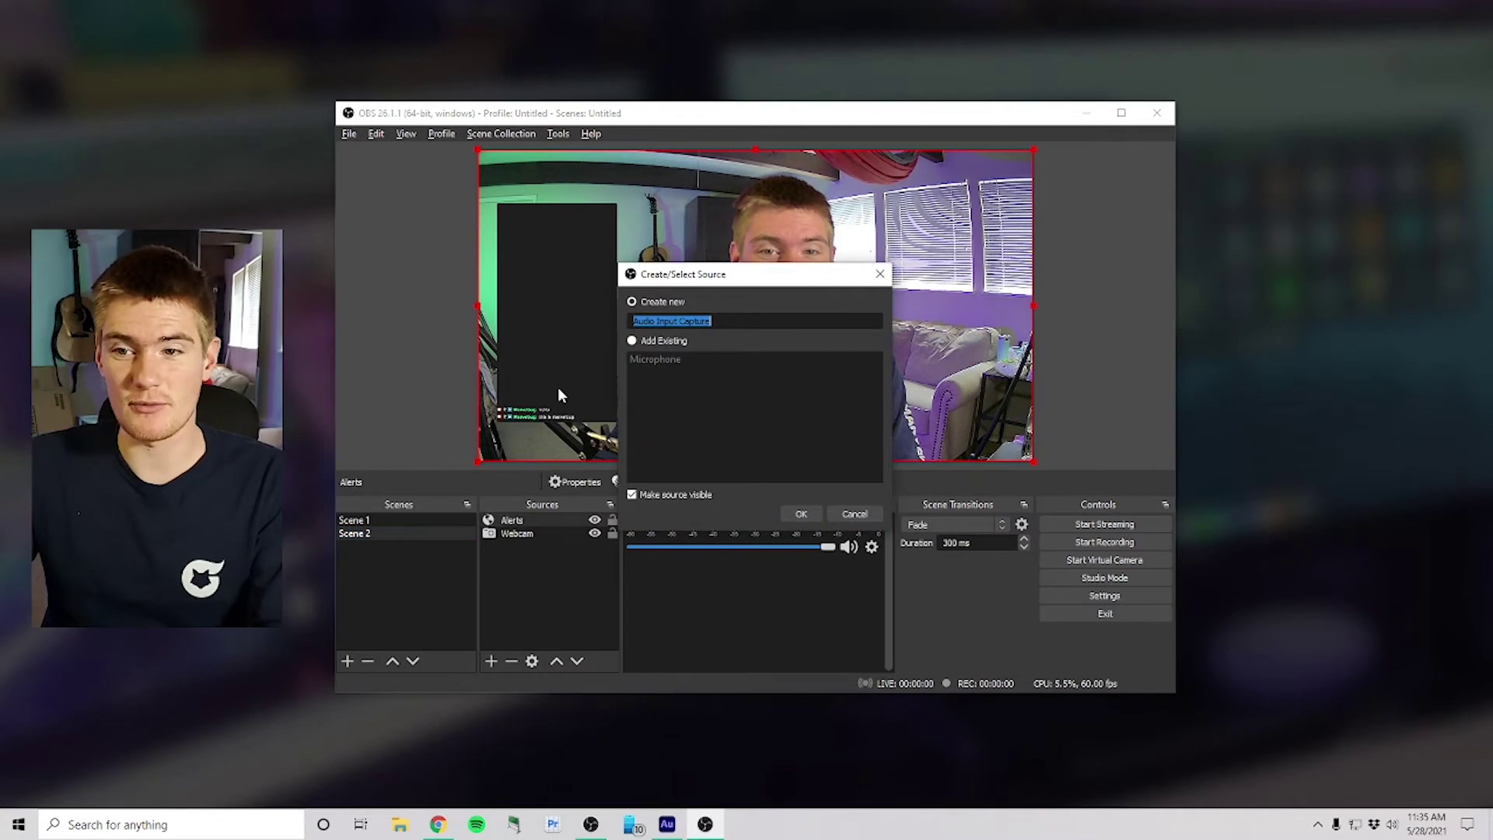
left_click(647, 340)
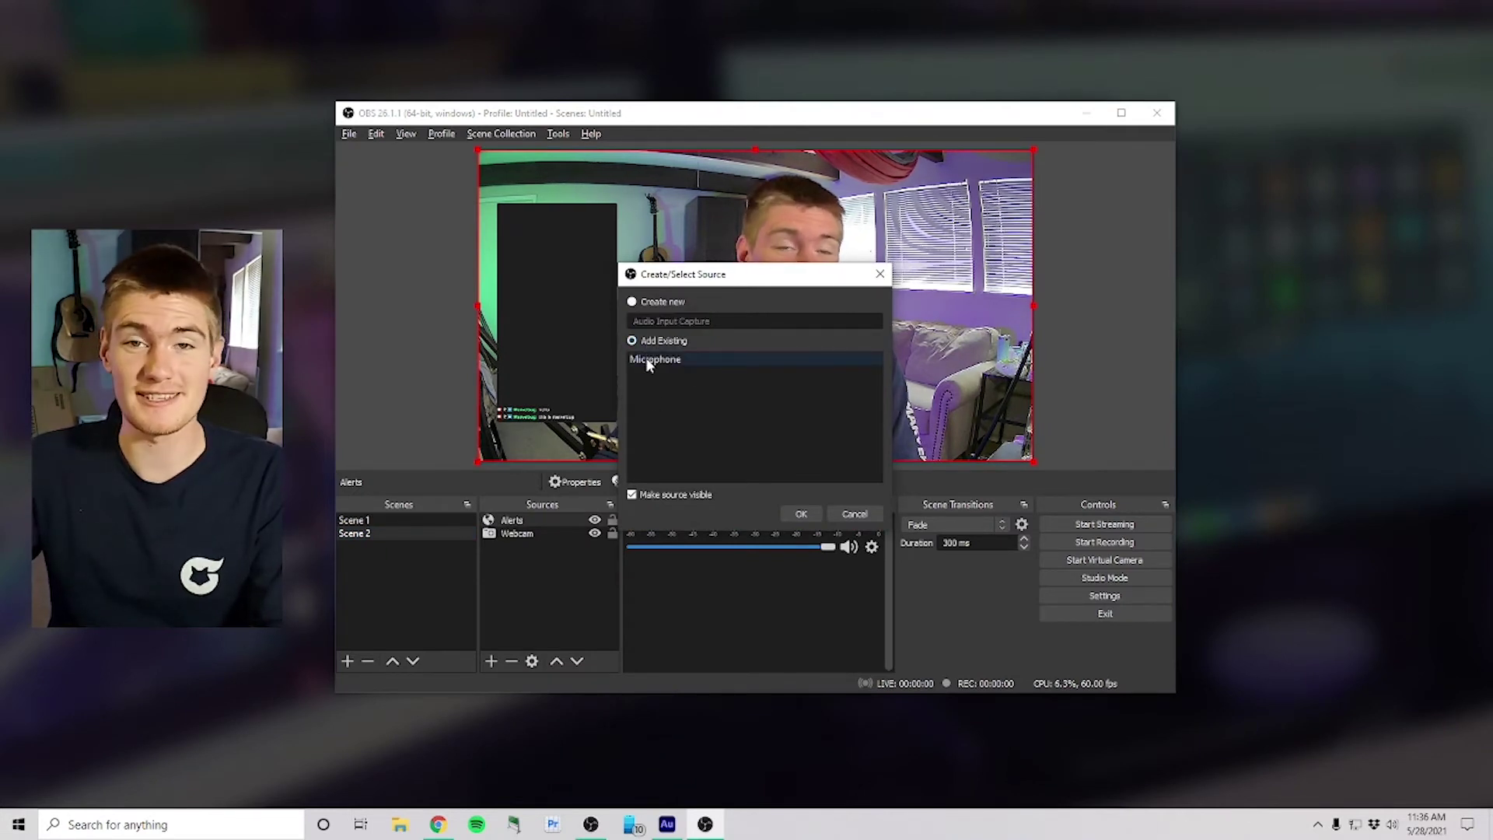
left_click(650, 363)
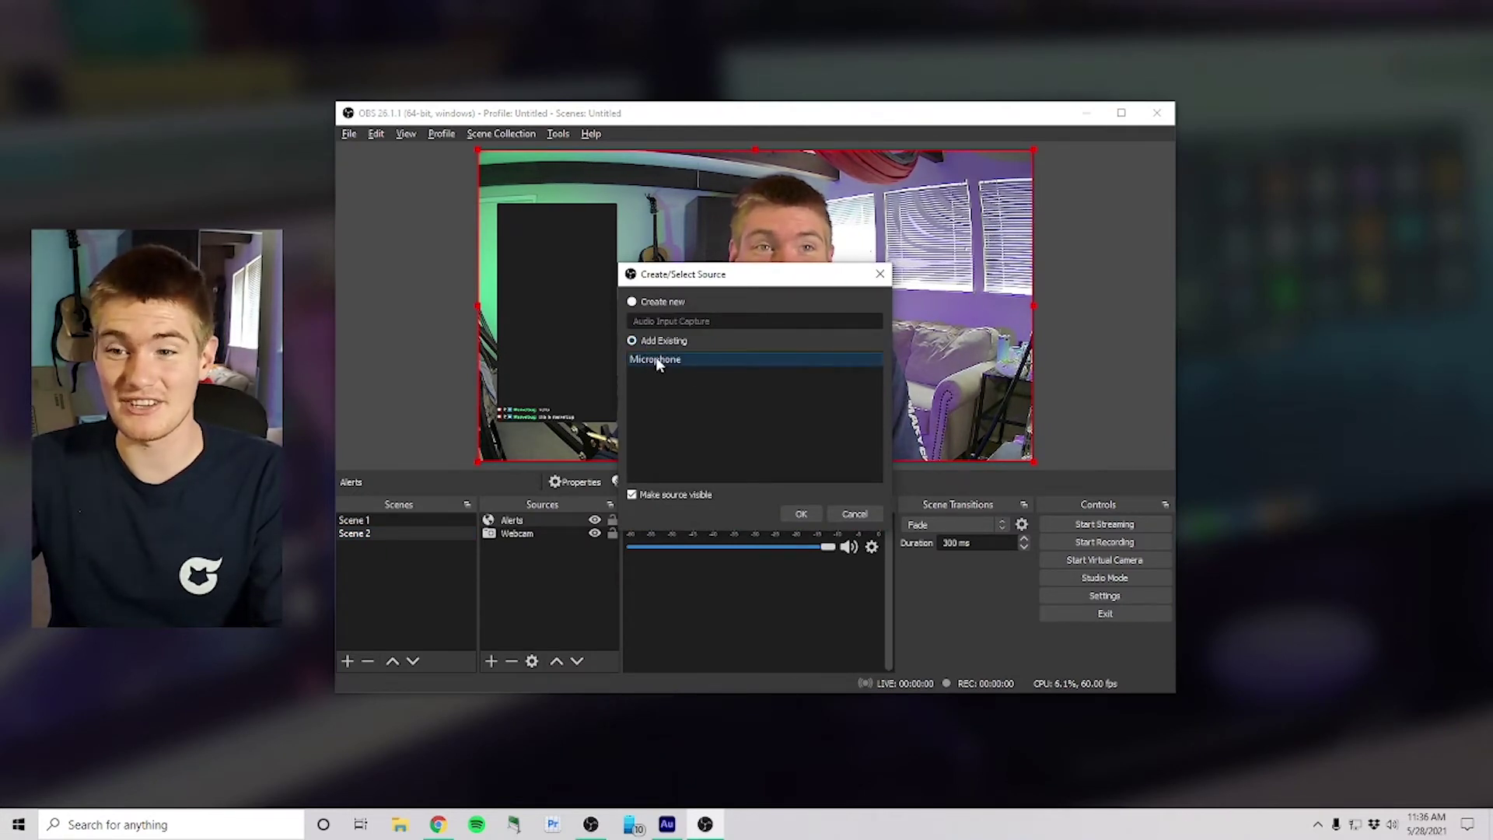
left_click(802, 513)
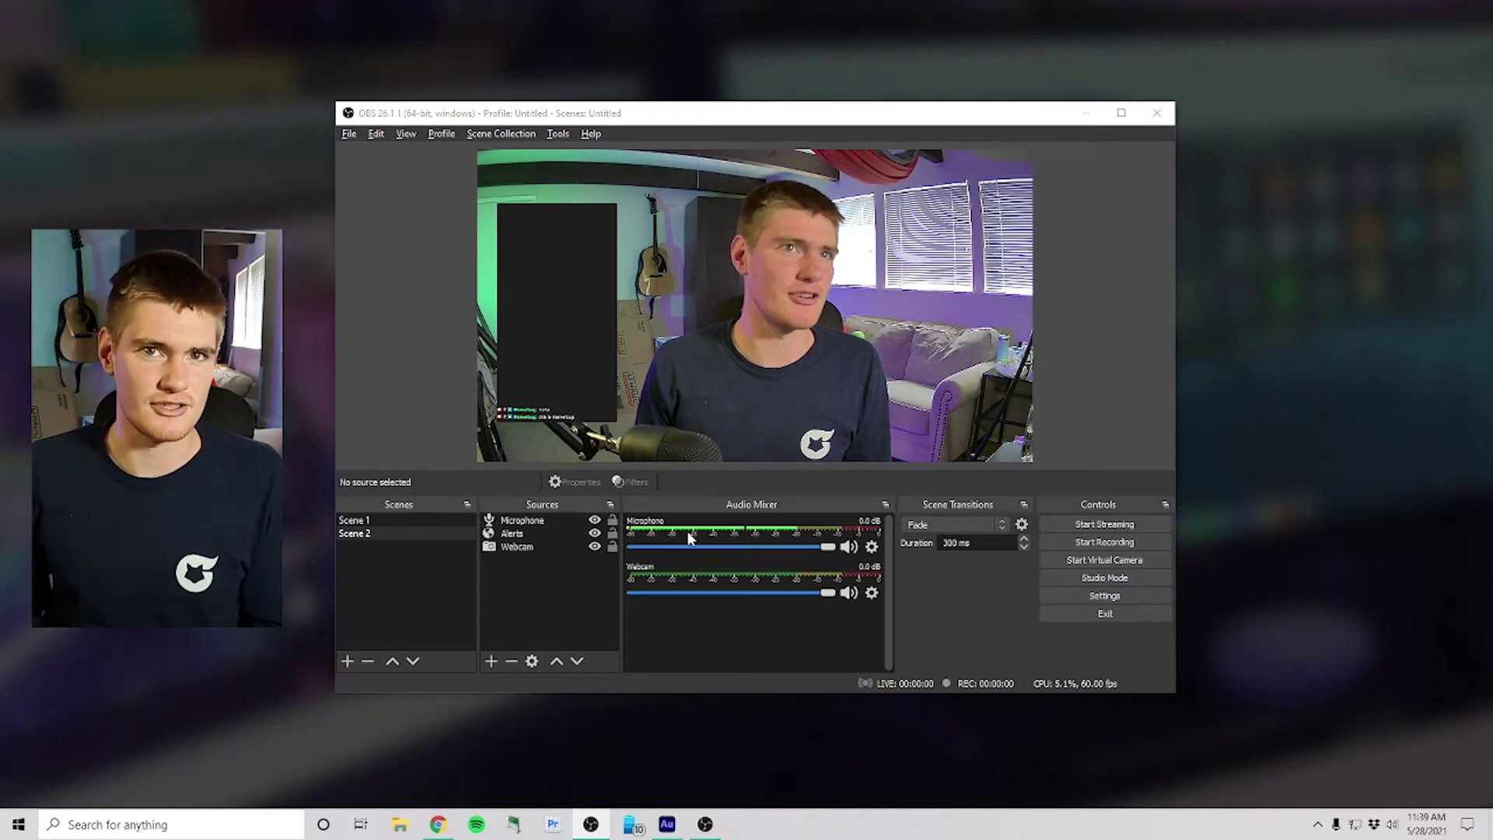
Step: In Scene 1, set the Elgato audio monitoring to Monitor and Output in Advanced Audio Properties
left_click(413, 530)
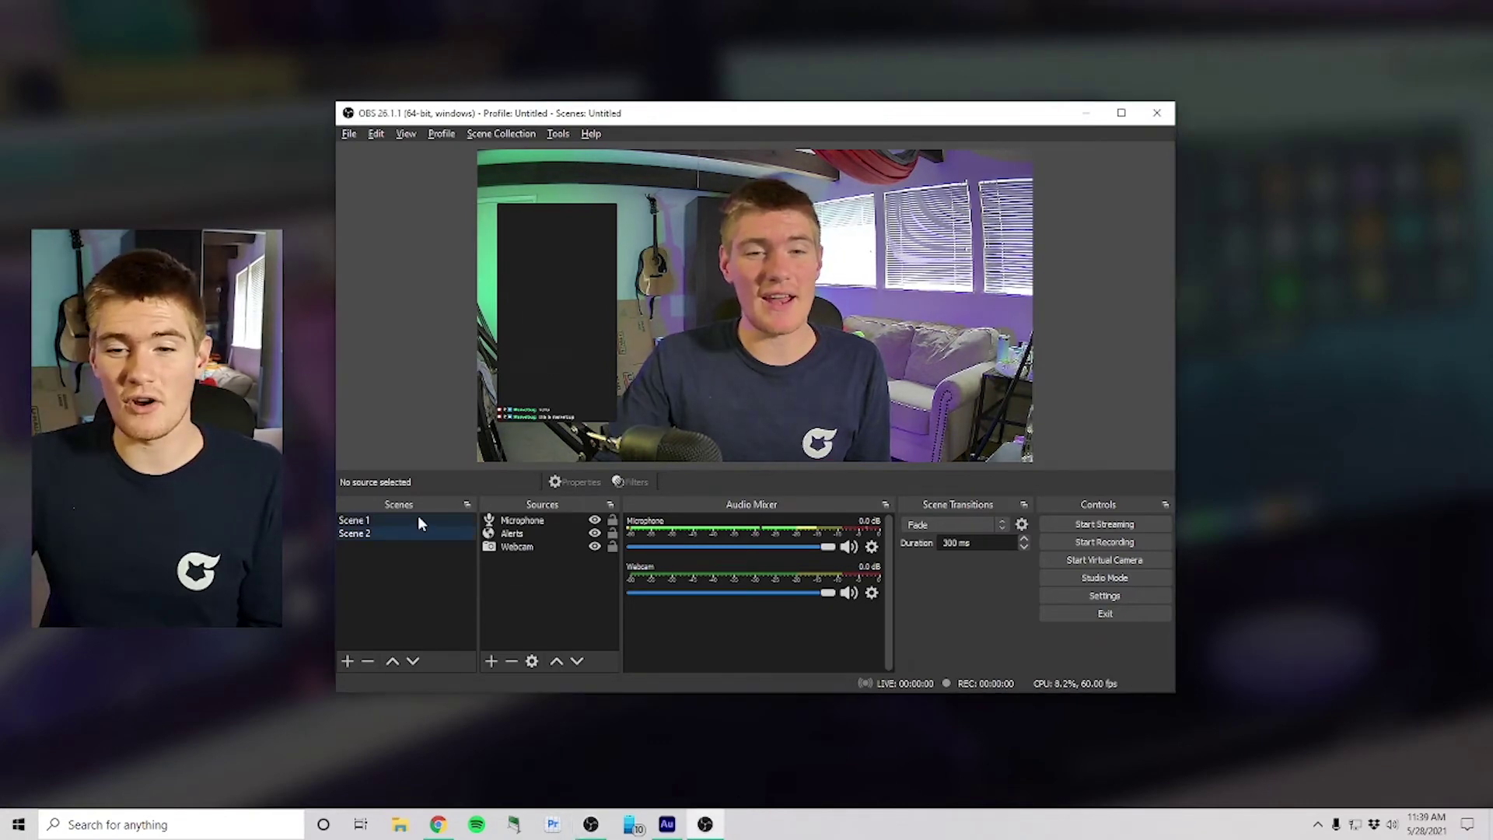
left_click(418, 520)
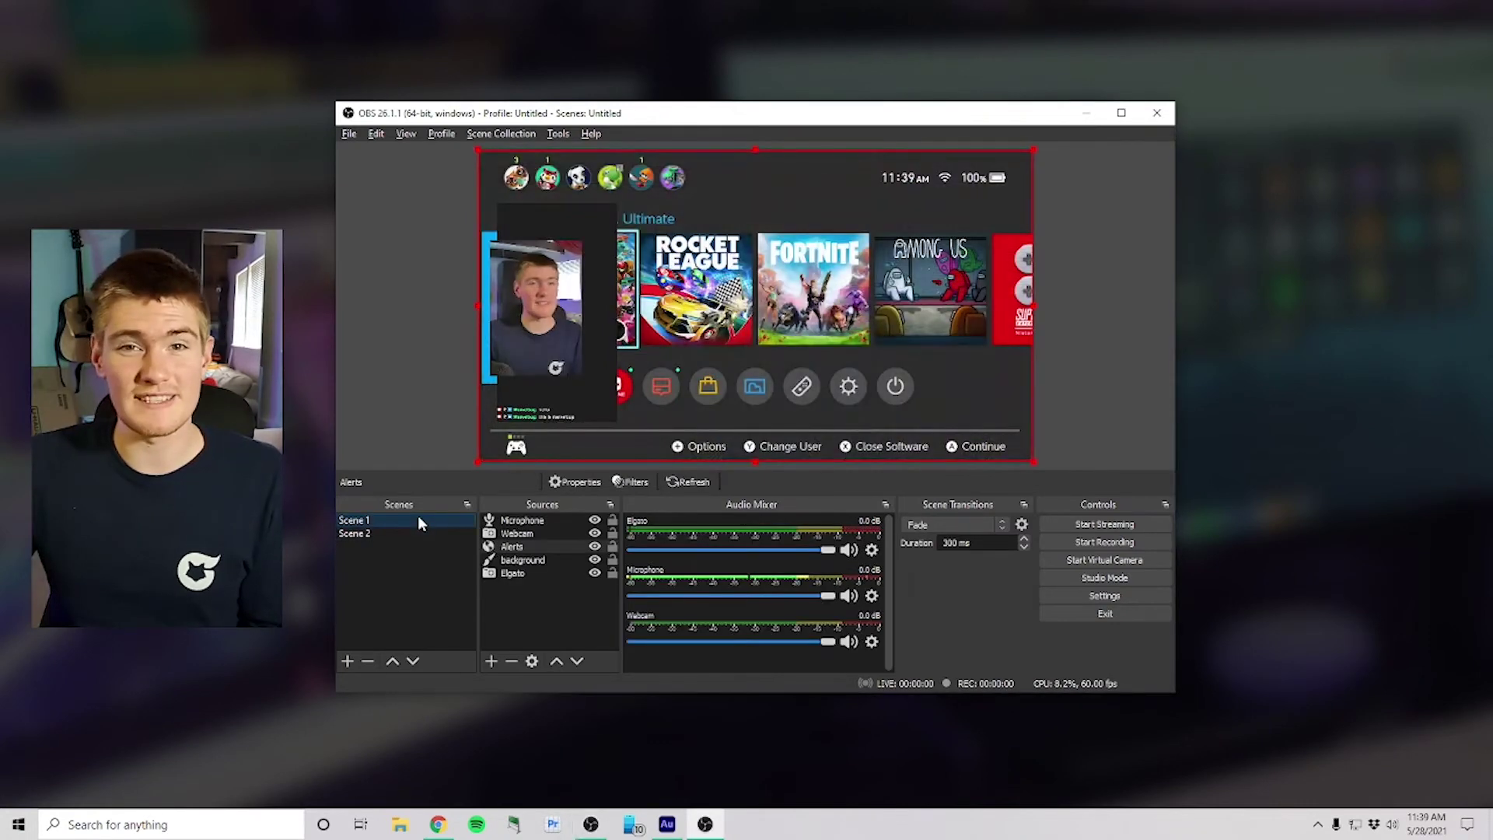
right_click(664, 538)
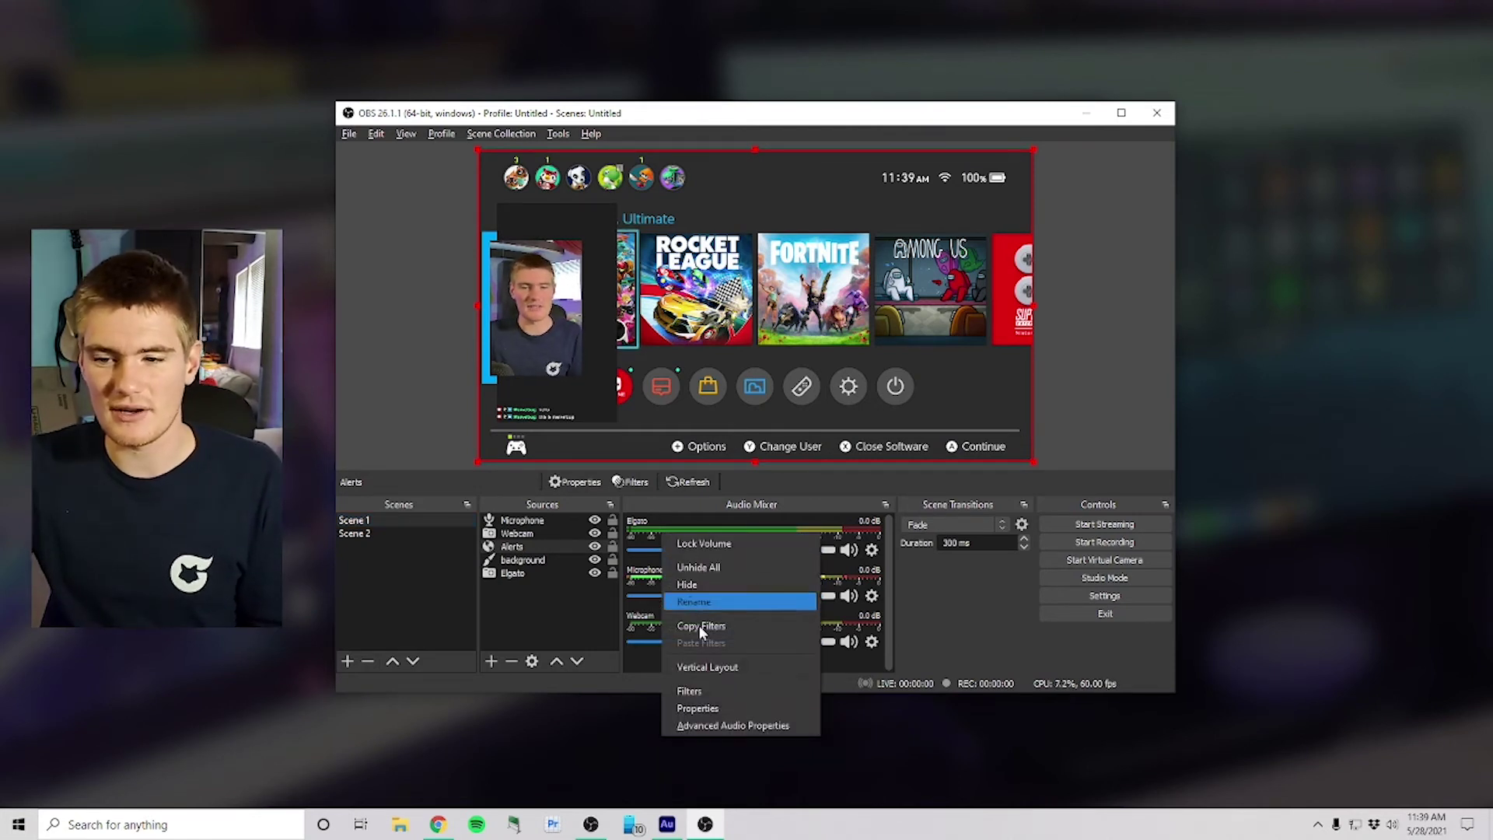
left_click(703, 724)
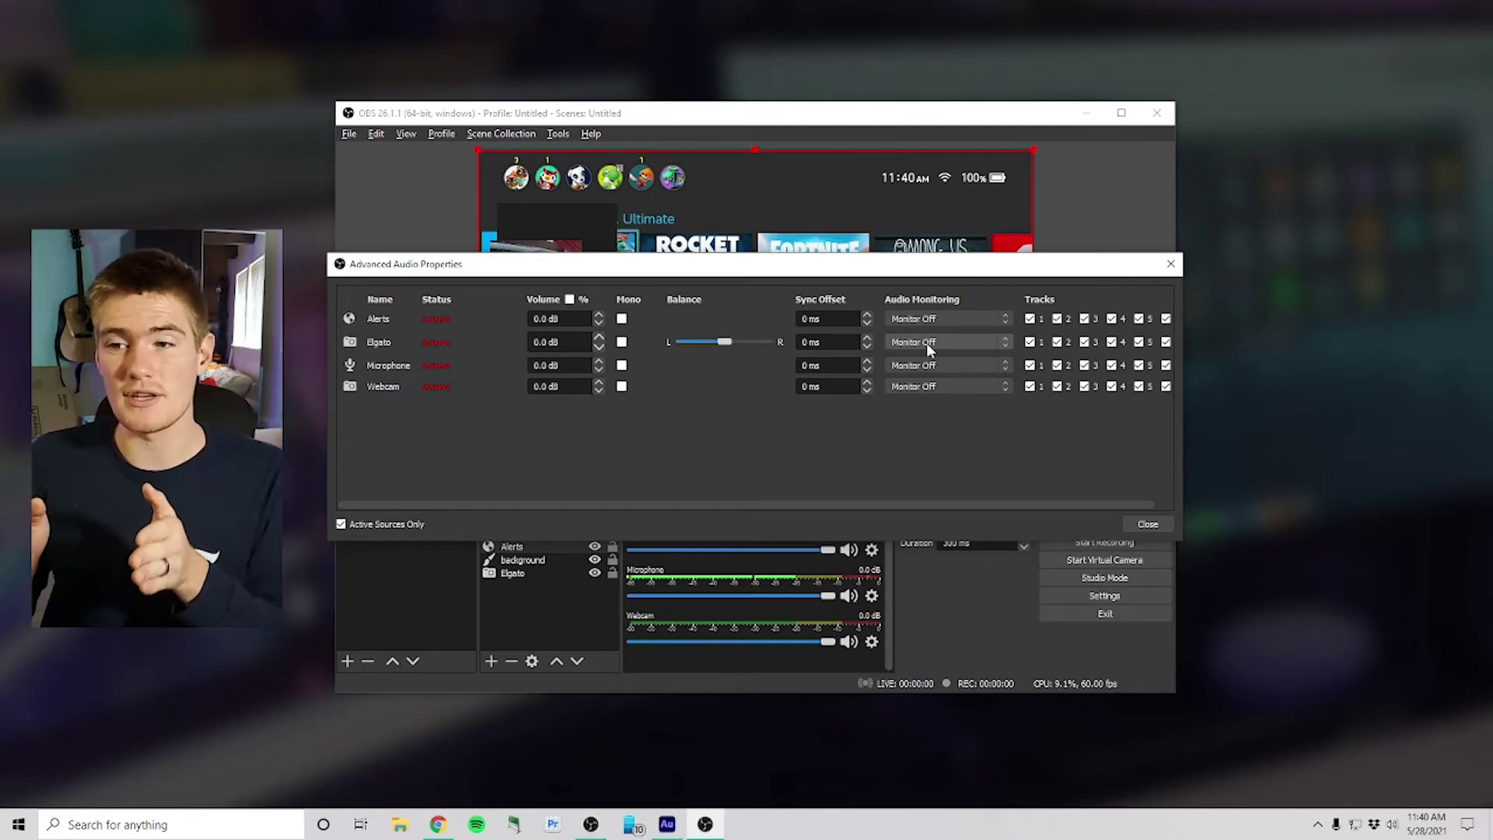
left_click(928, 348)
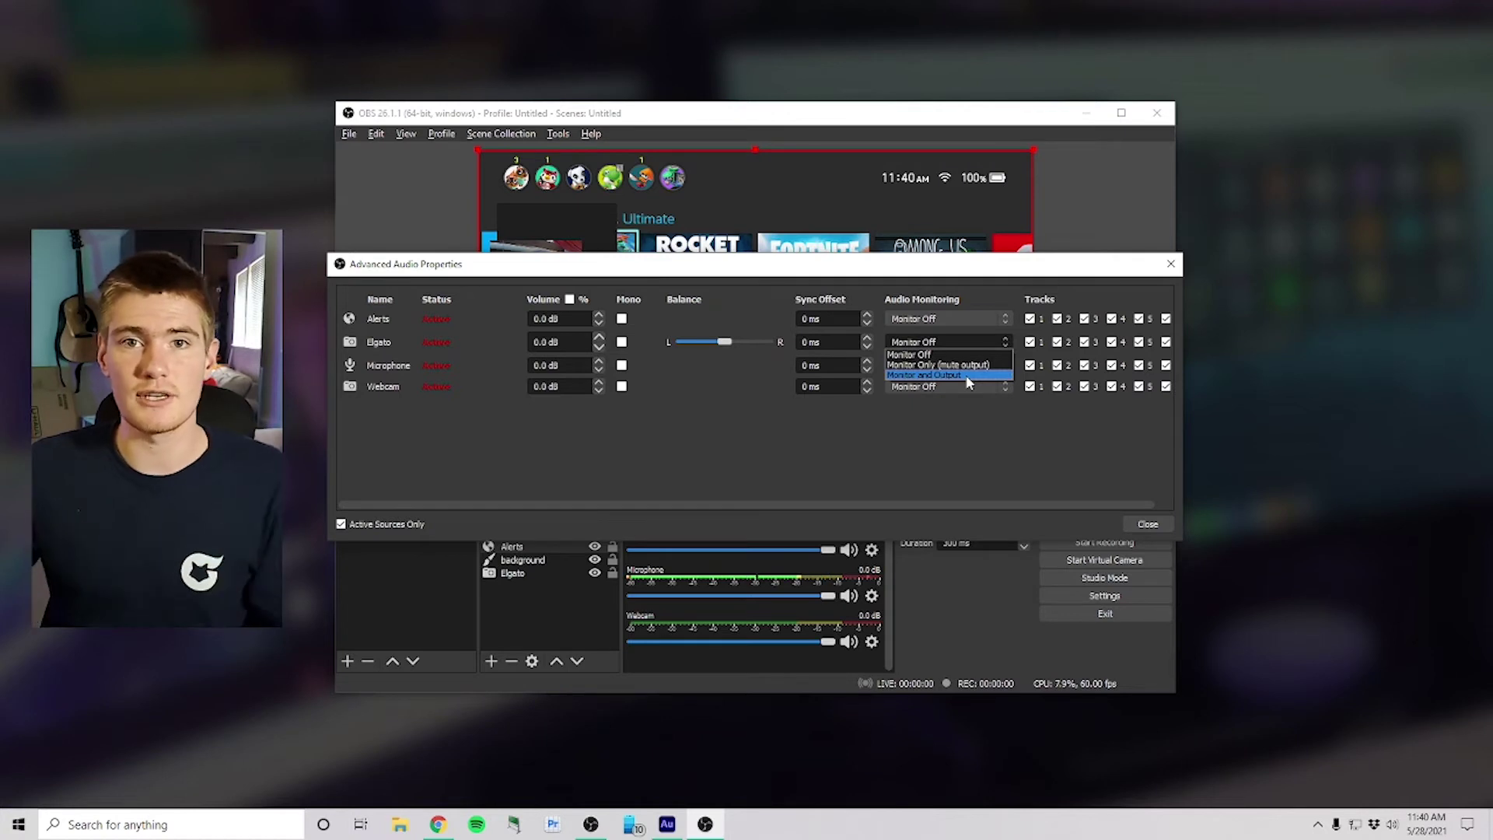
left_click(968, 376)
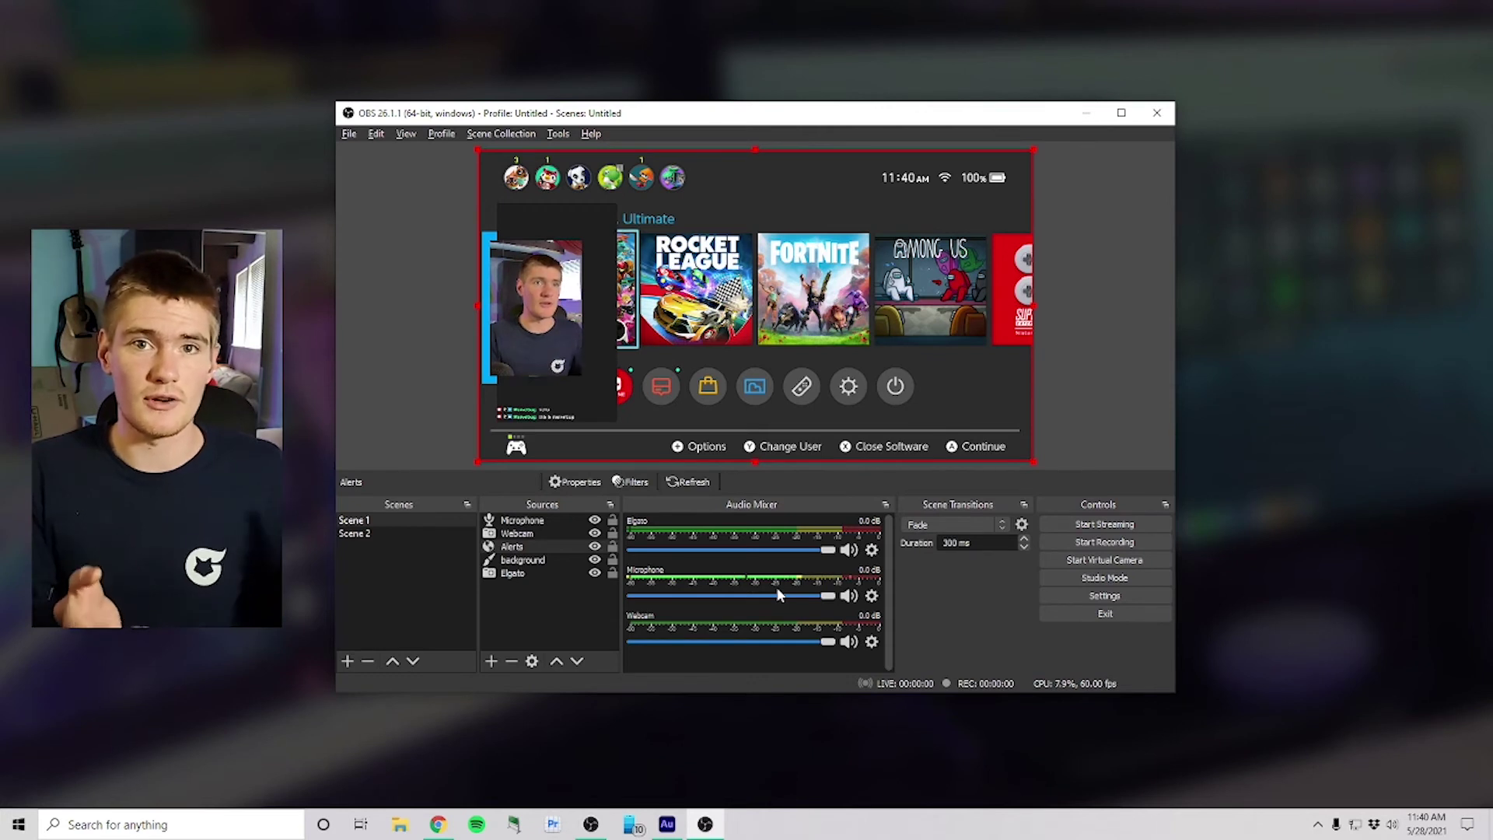
Step: Hide the Alerts source in Scene 1 and preview switching to Scene 2 and back
left_click(595, 546)
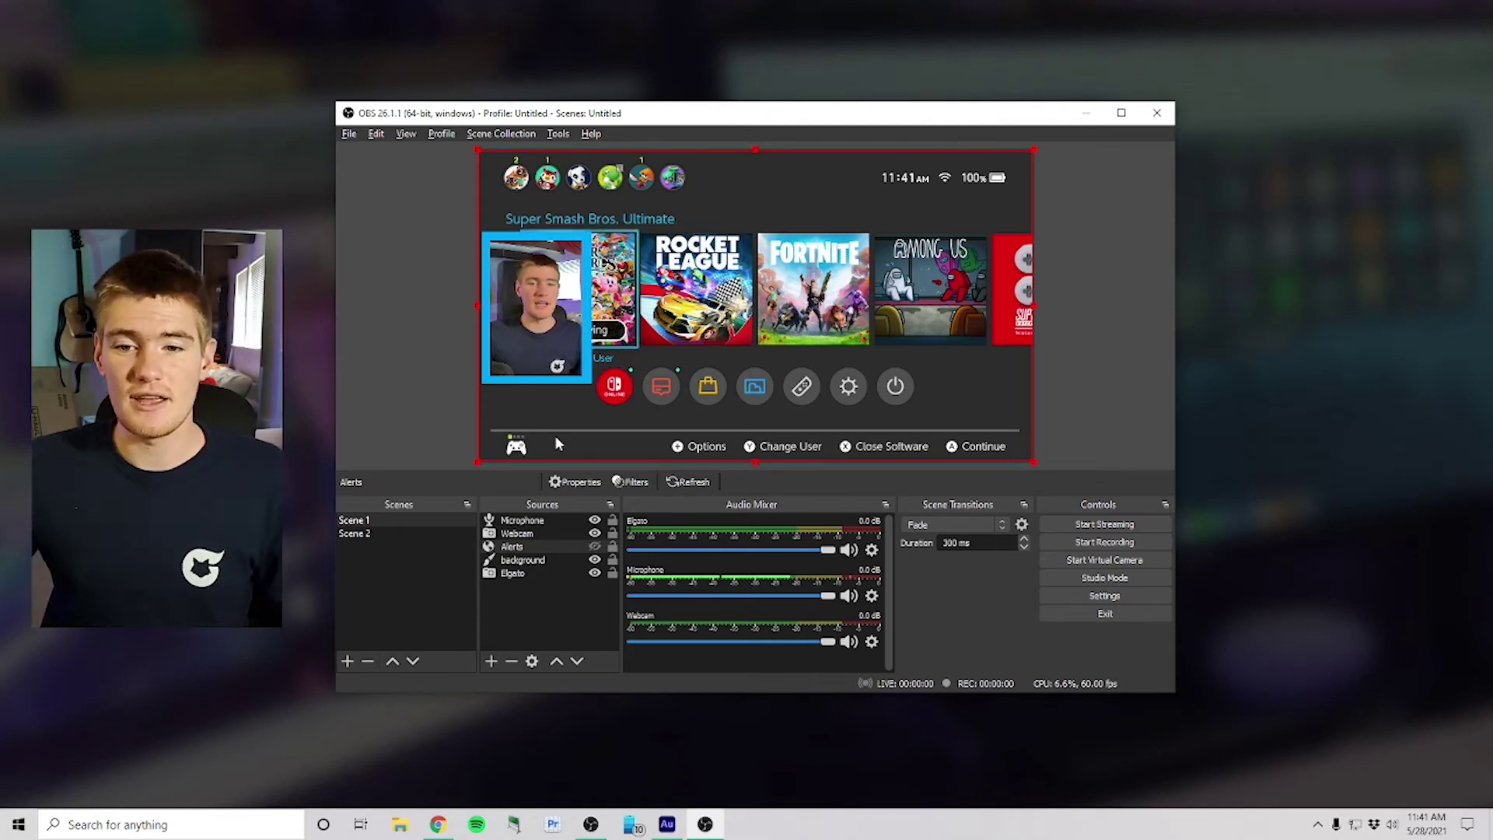
left_click(385, 535)
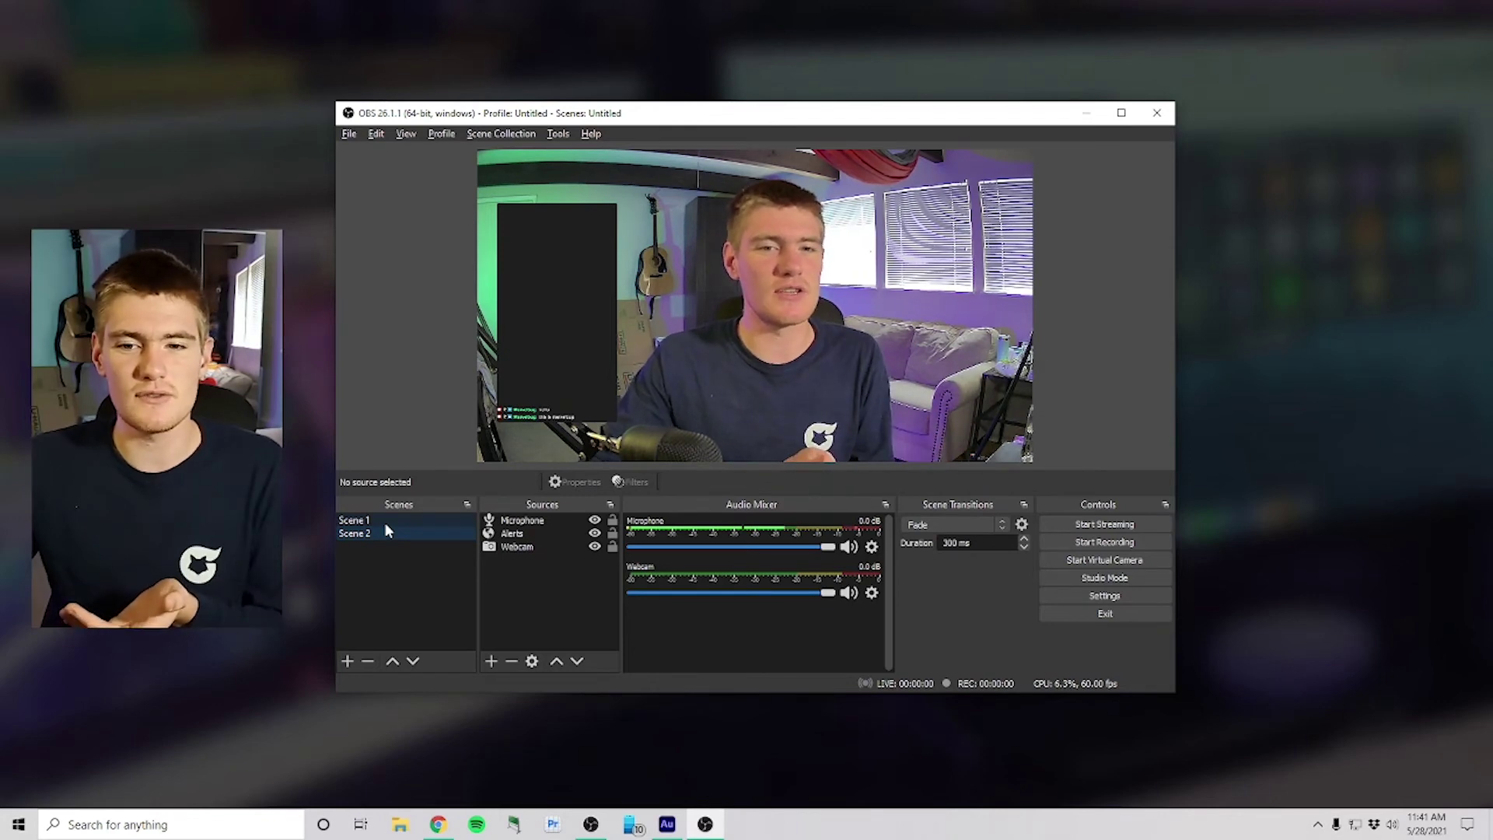
left_click(385, 523)
Step: Keep the Fade transition, test it at 1000 ms, then lower its duration to 800 ms
left_click(998, 526)
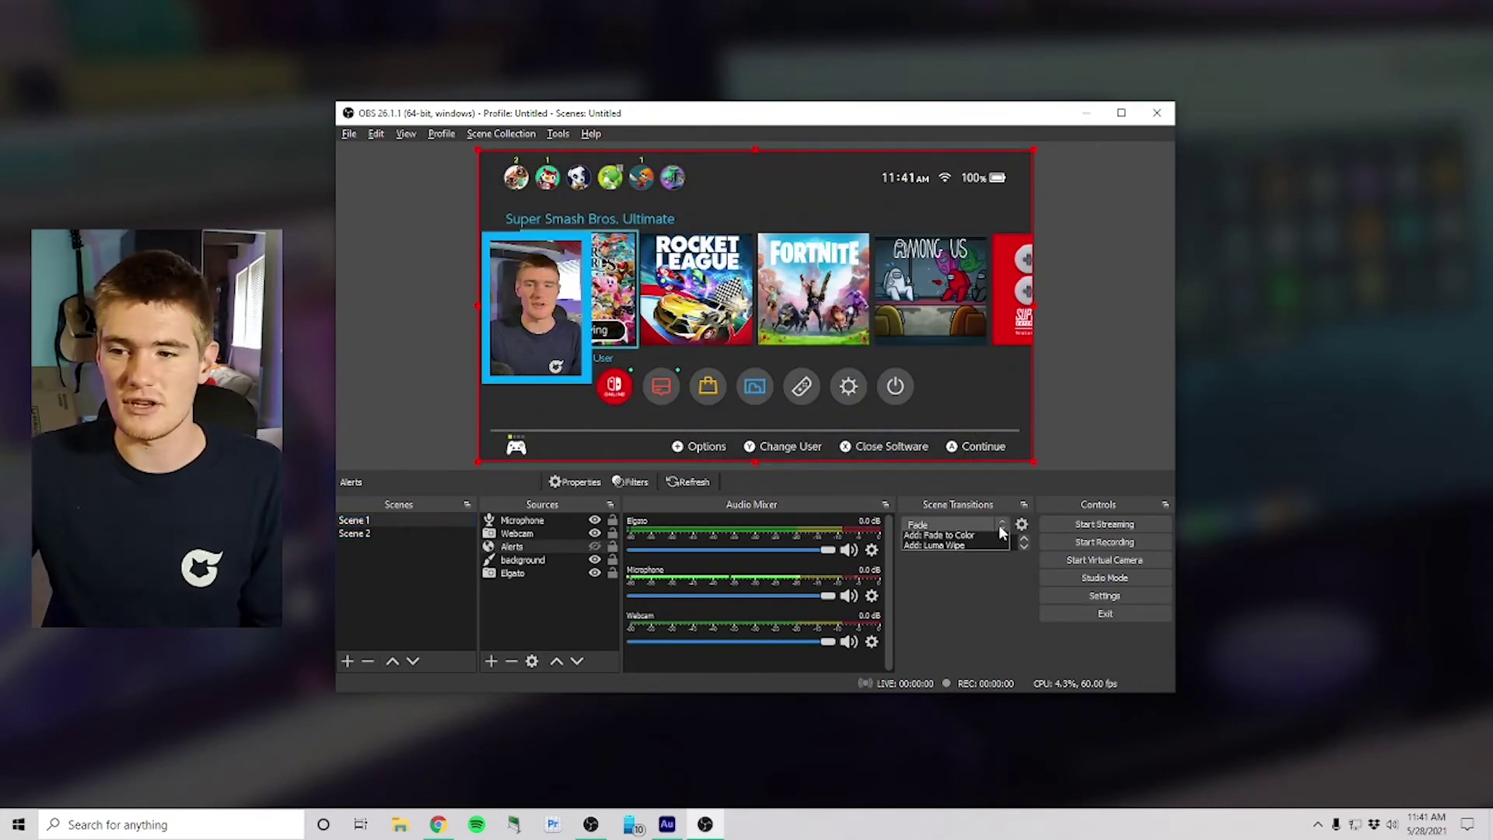
left_click(989, 609)
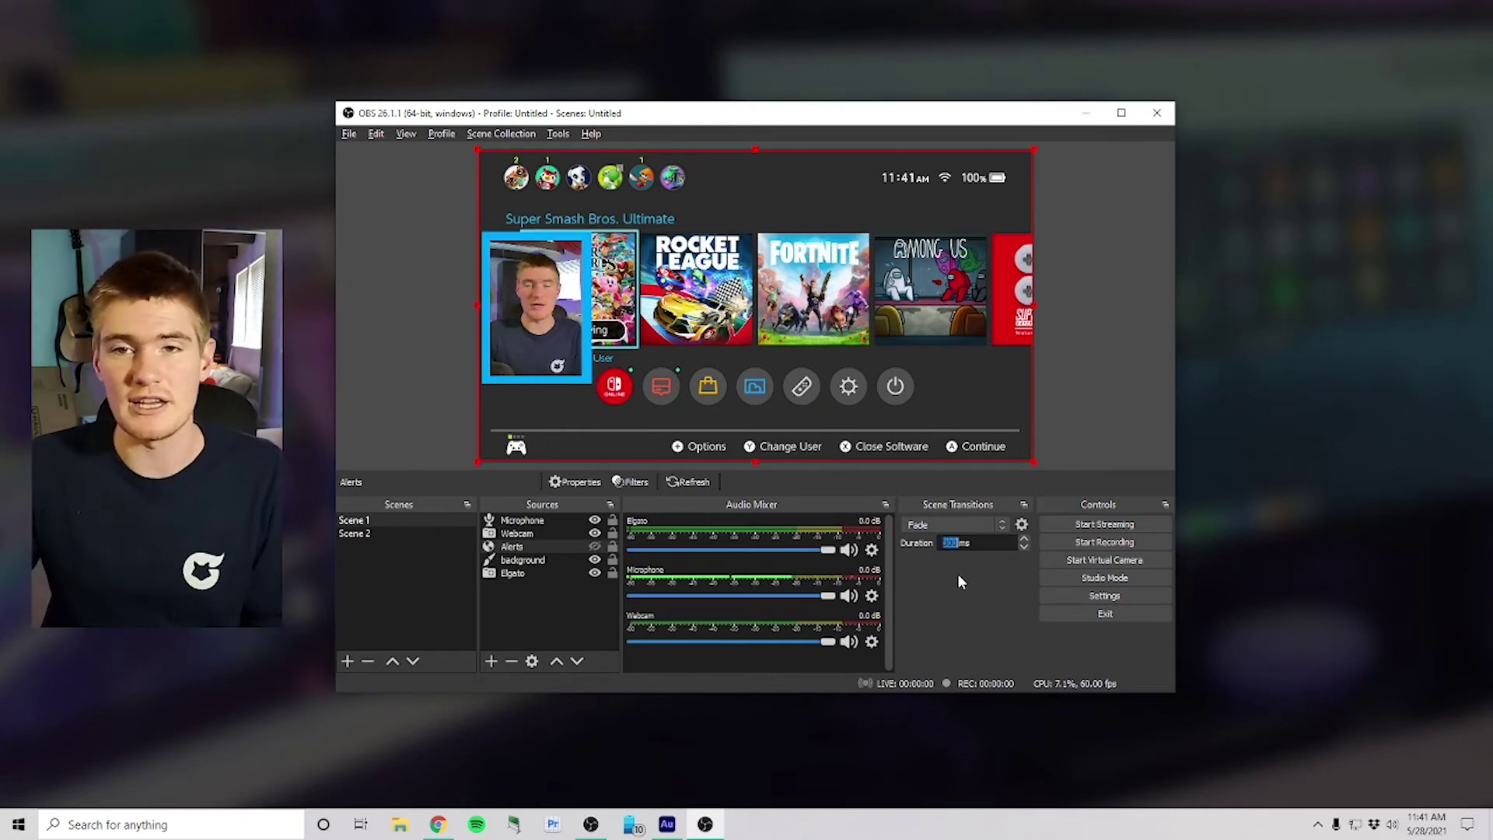
type("1000")
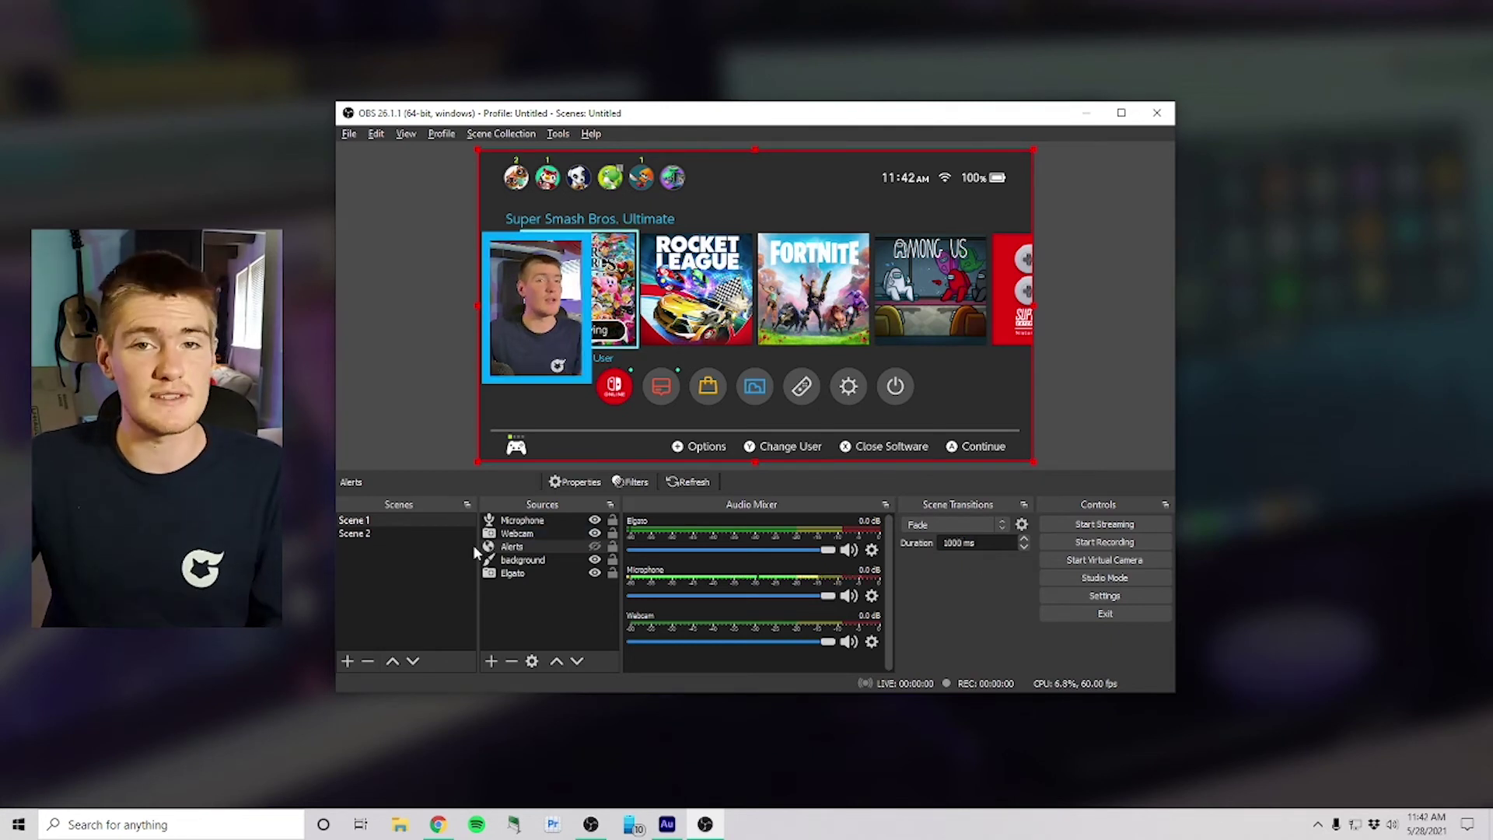
left_click(410, 533)
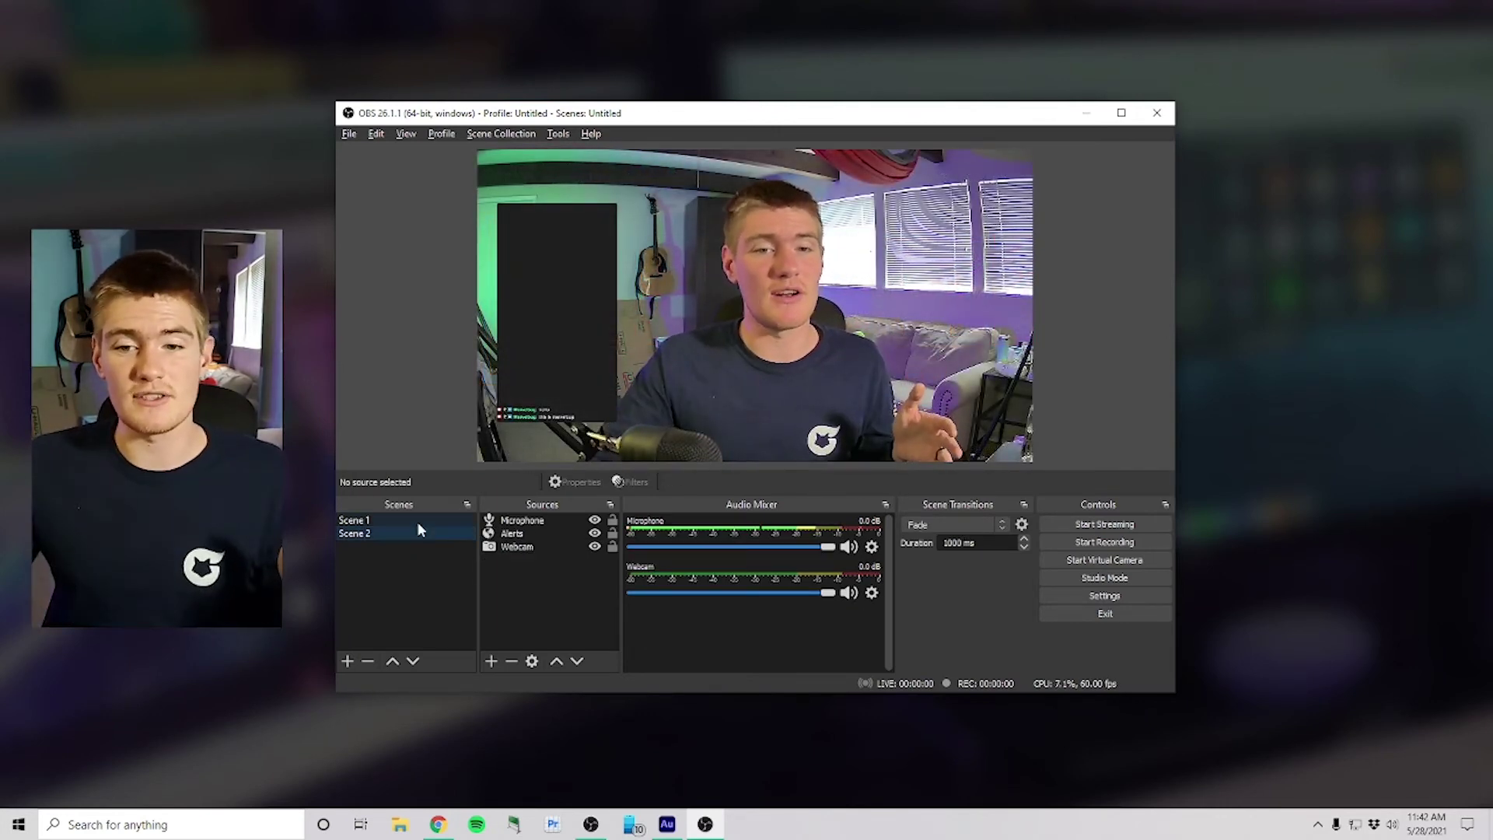
left_click(420, 523)
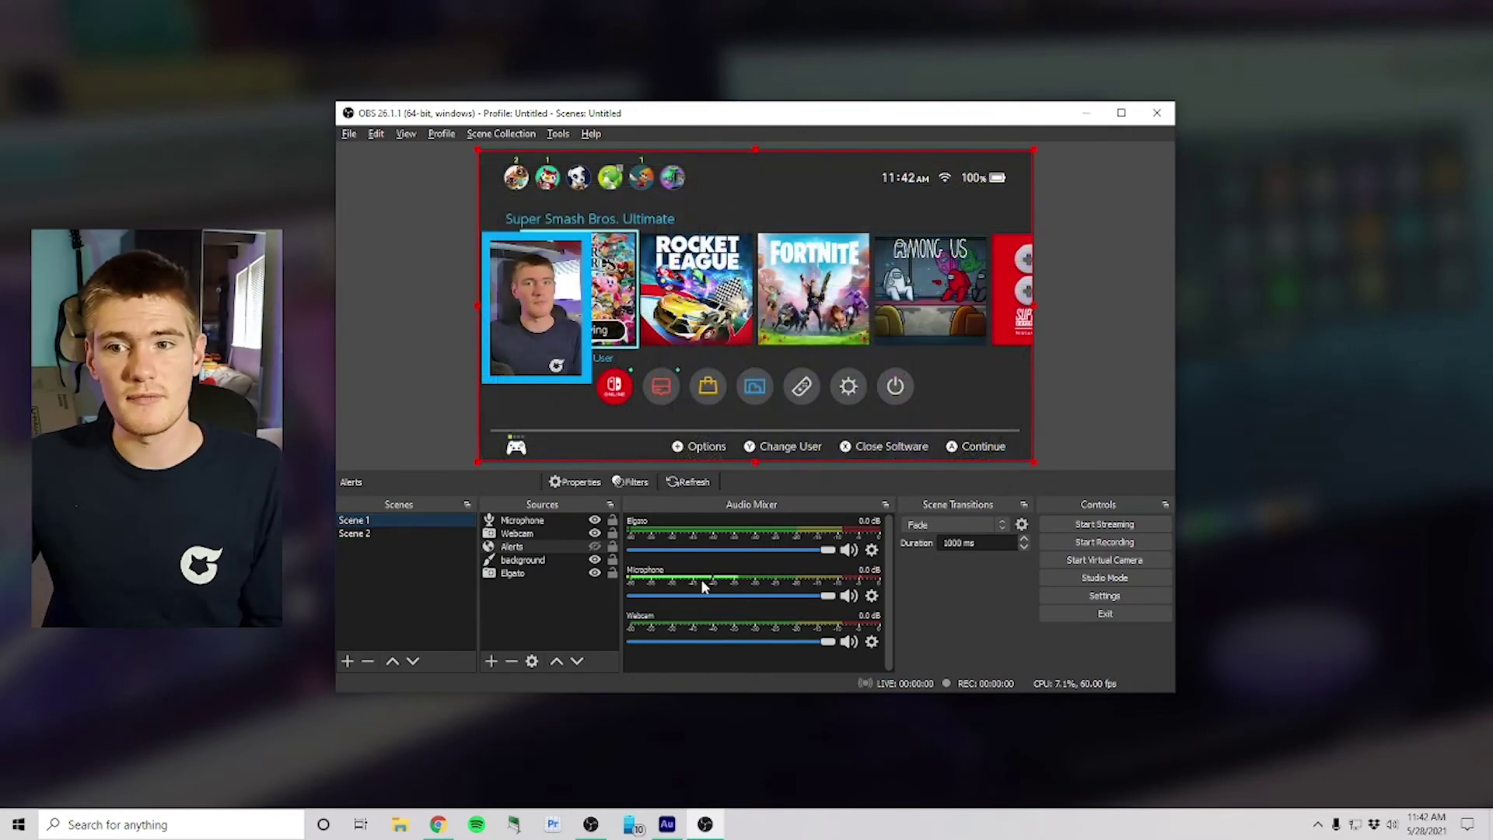
scroll(951, 543, "down", 4)
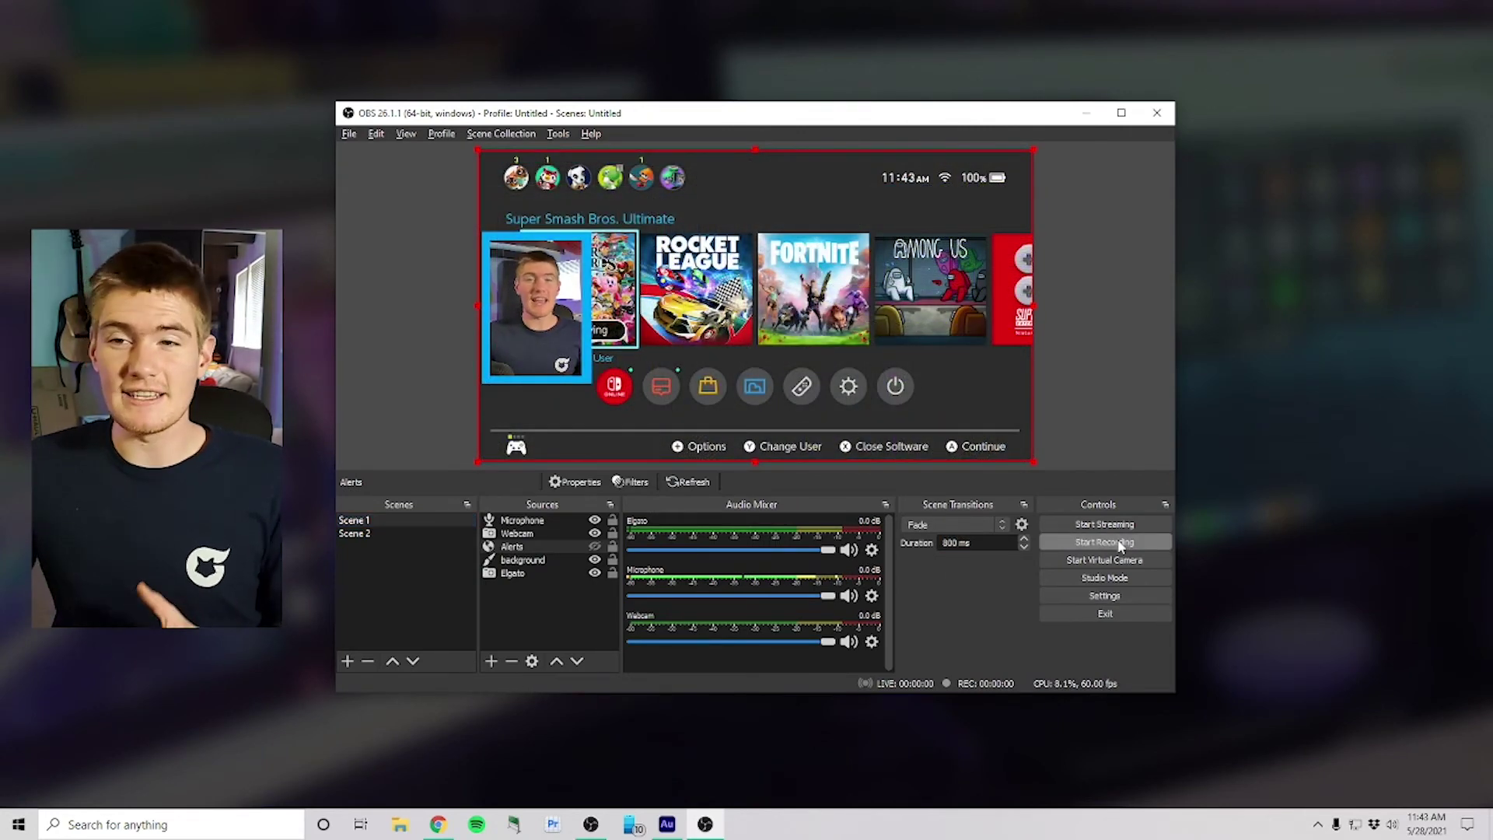
Step: Open the Settings Stream page showing Twitch on an Auto server with 6000 kbps bitrate
left_click(1113, 597)
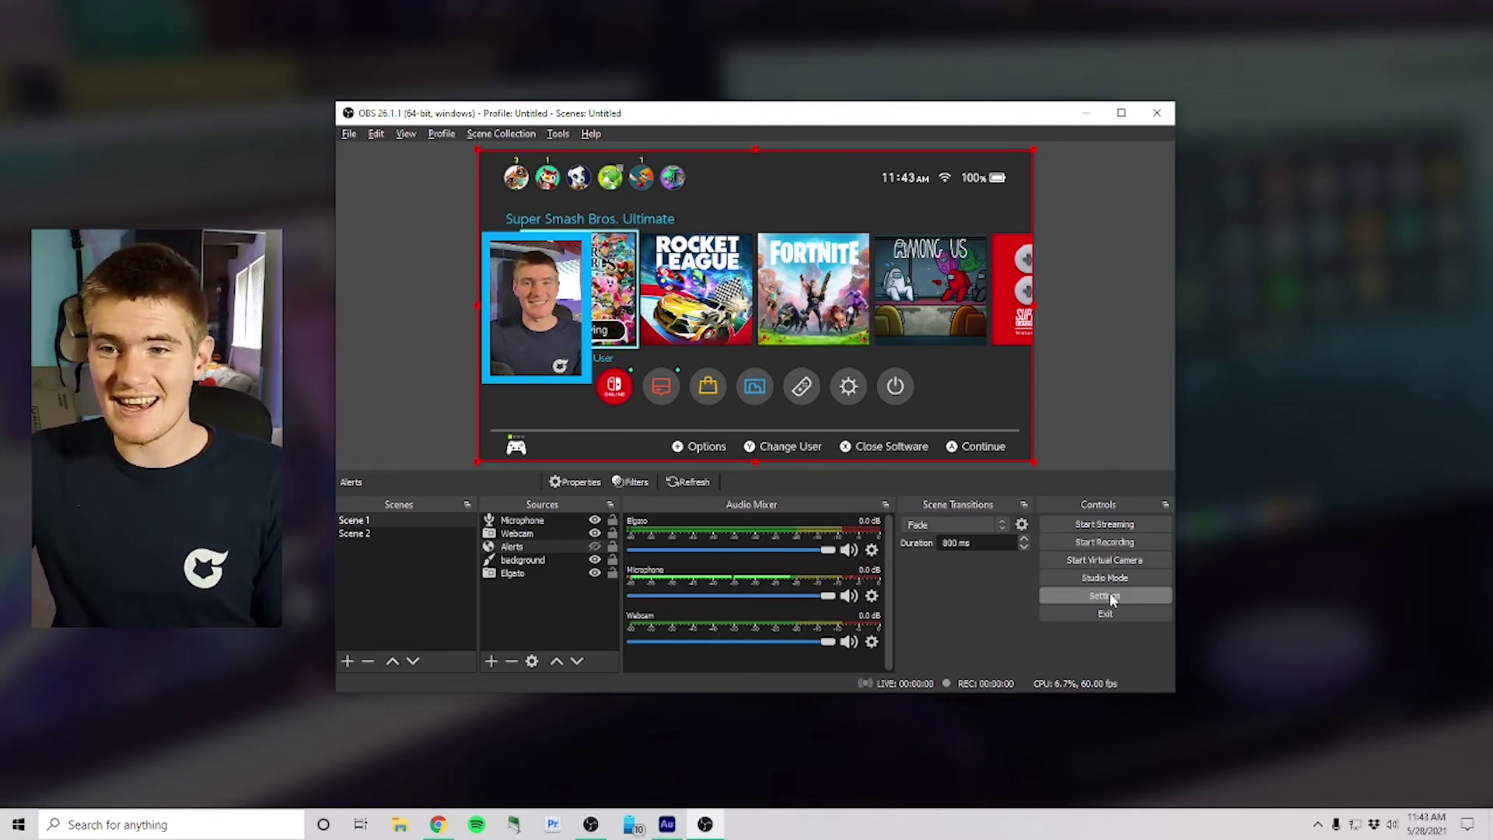
left_click(430, 226)
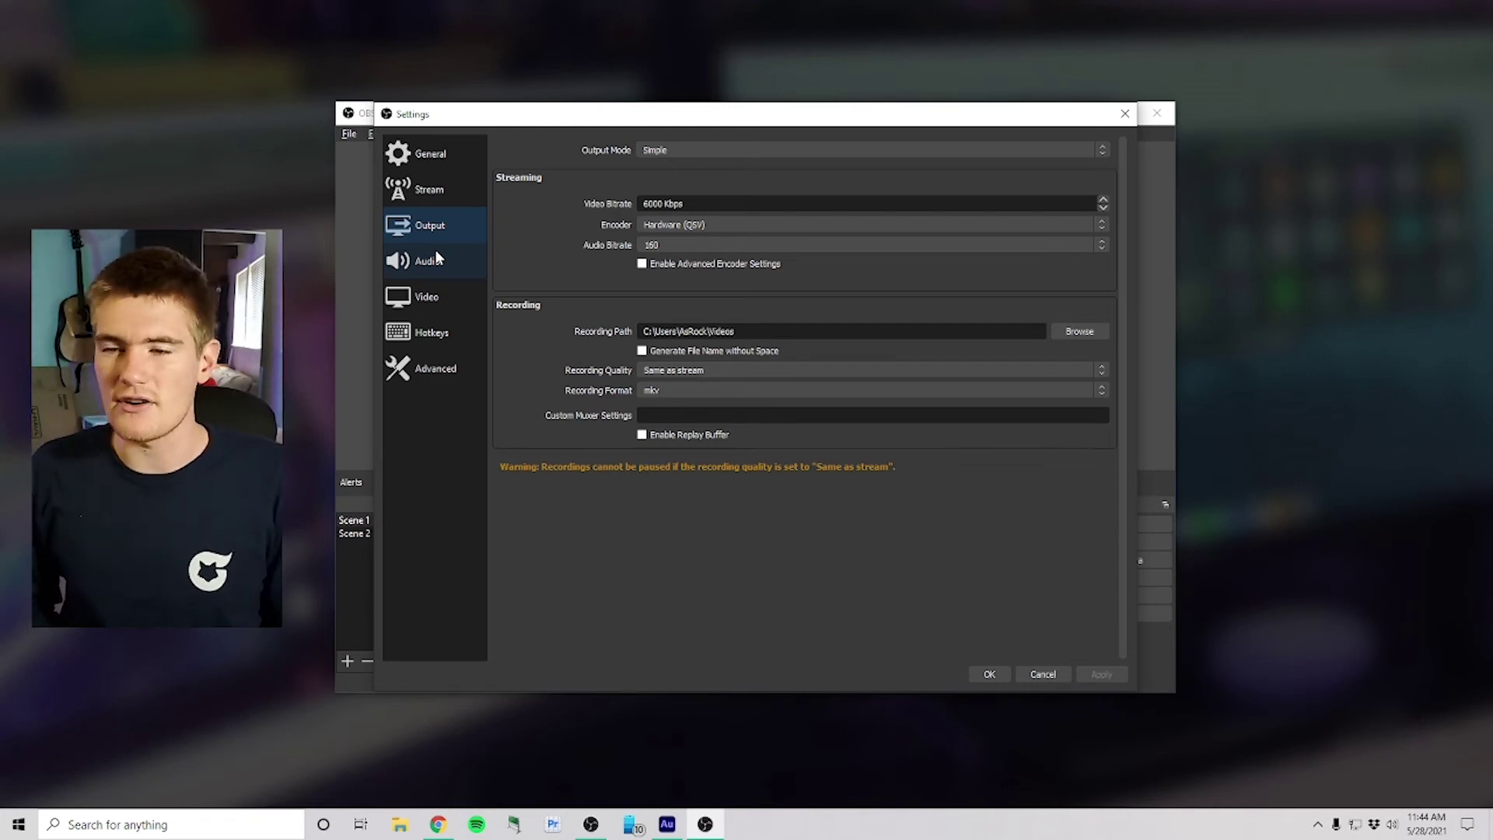
left_click(431, 187)
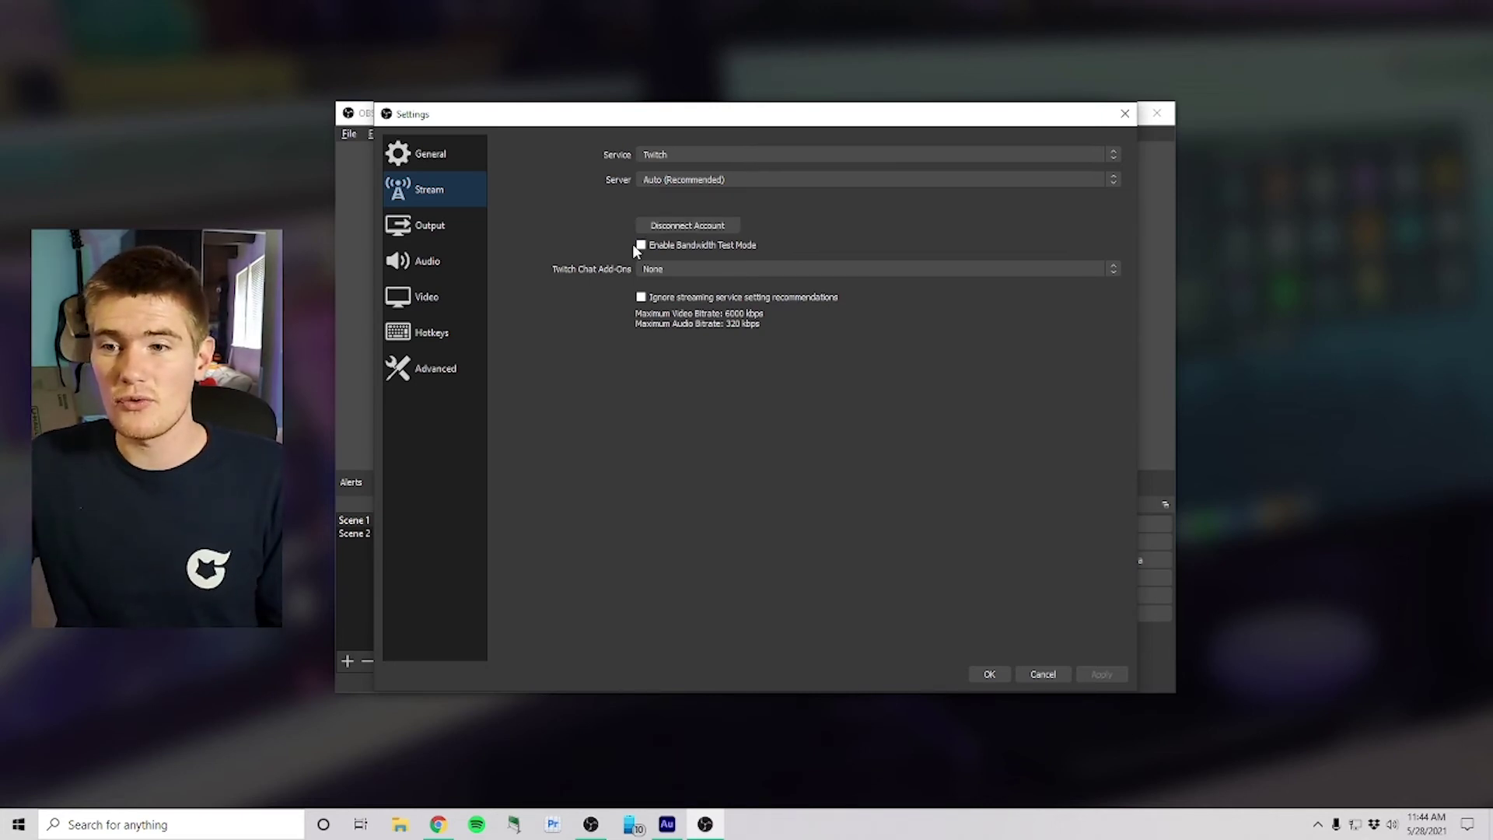
Step: Enable Bandwidth Test Mode for the Twitch stream
left_click(640, 246)
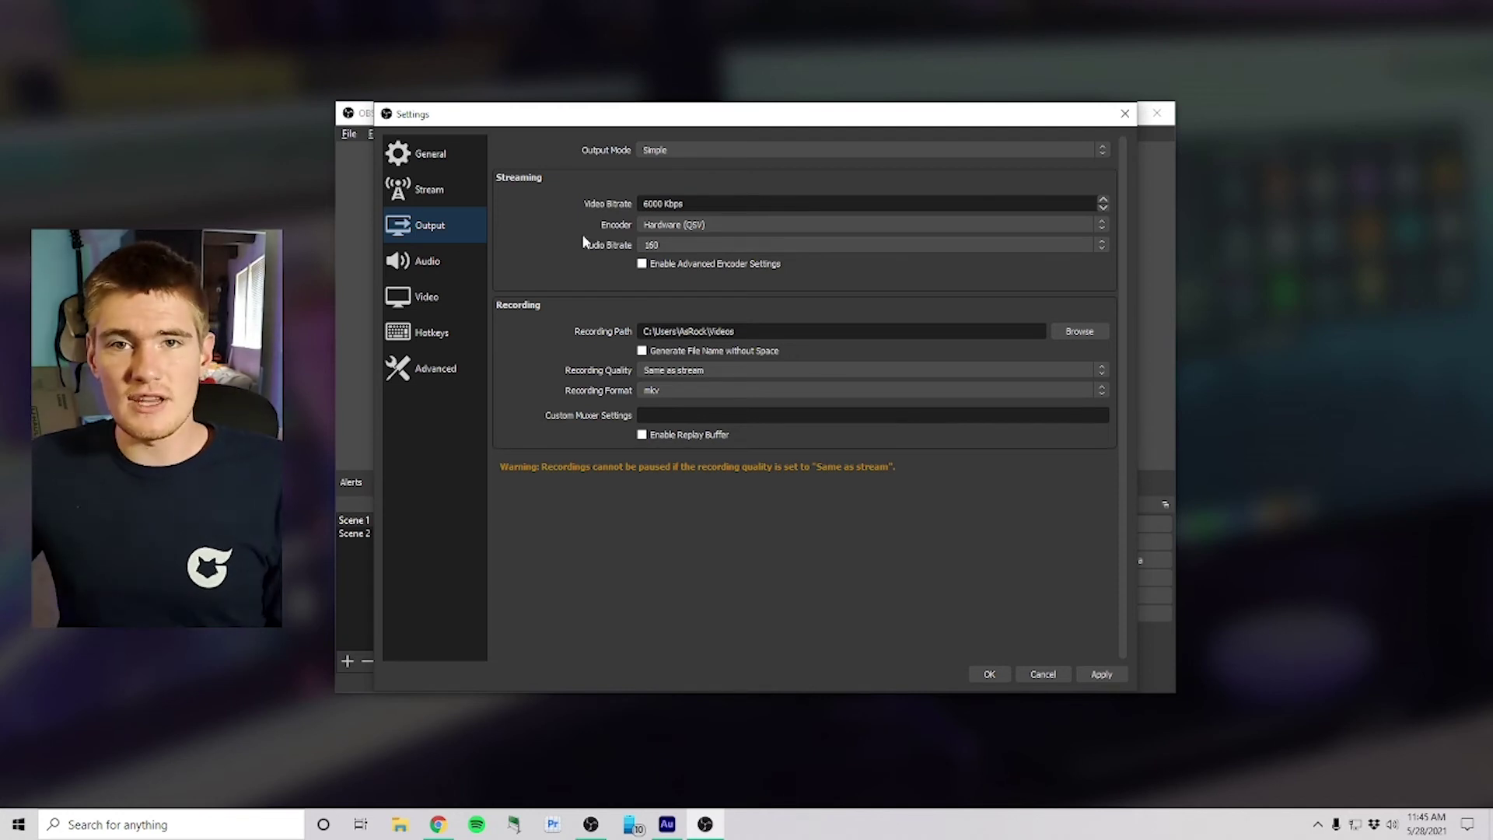
Step: Leave the Hardware (QSV) encoder, 160 audio bitrate and mkv recording format unchanged
left_click(663, 229)
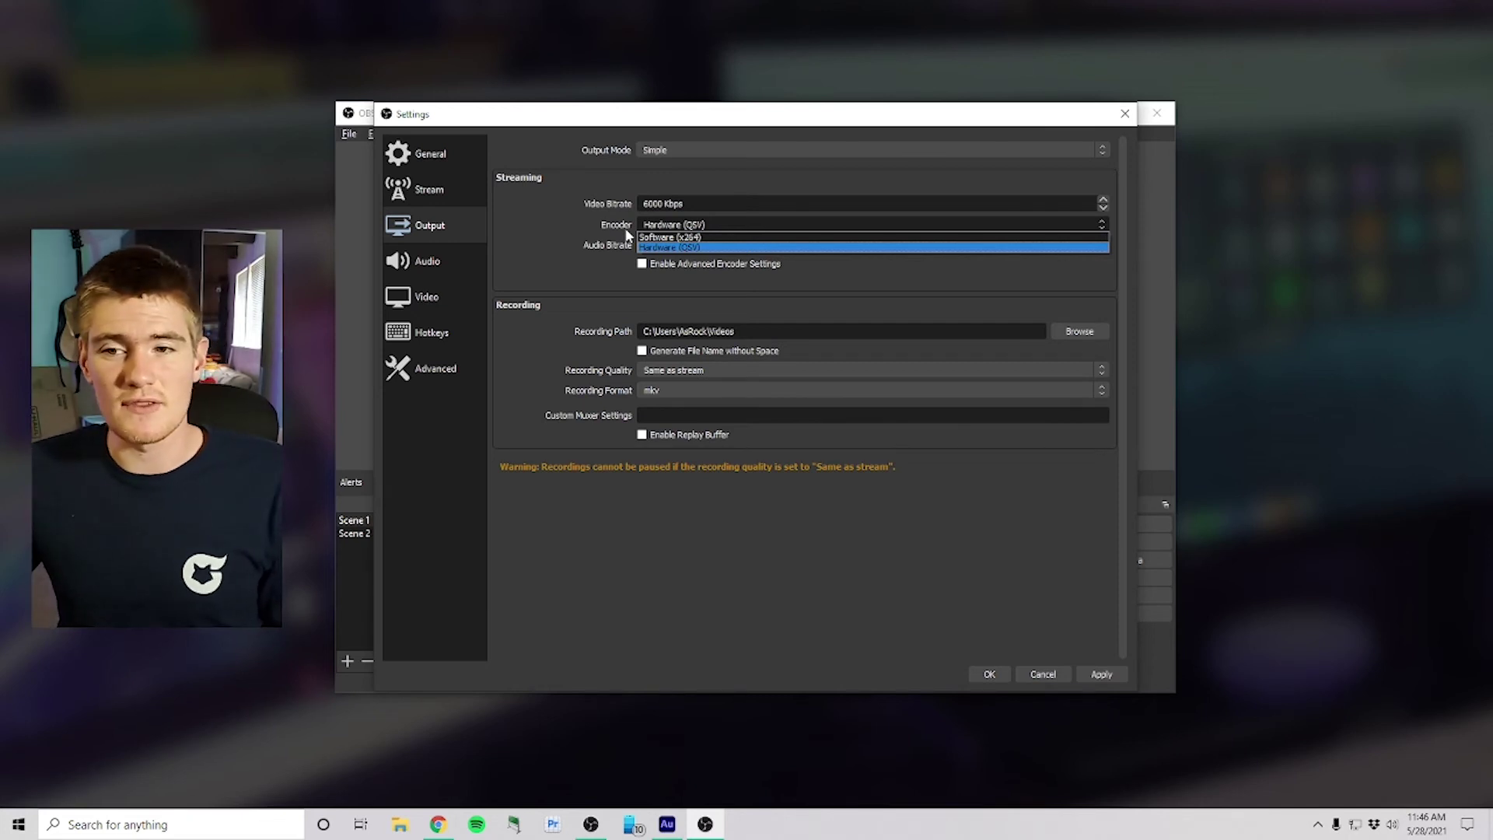
left_click(627, 235)
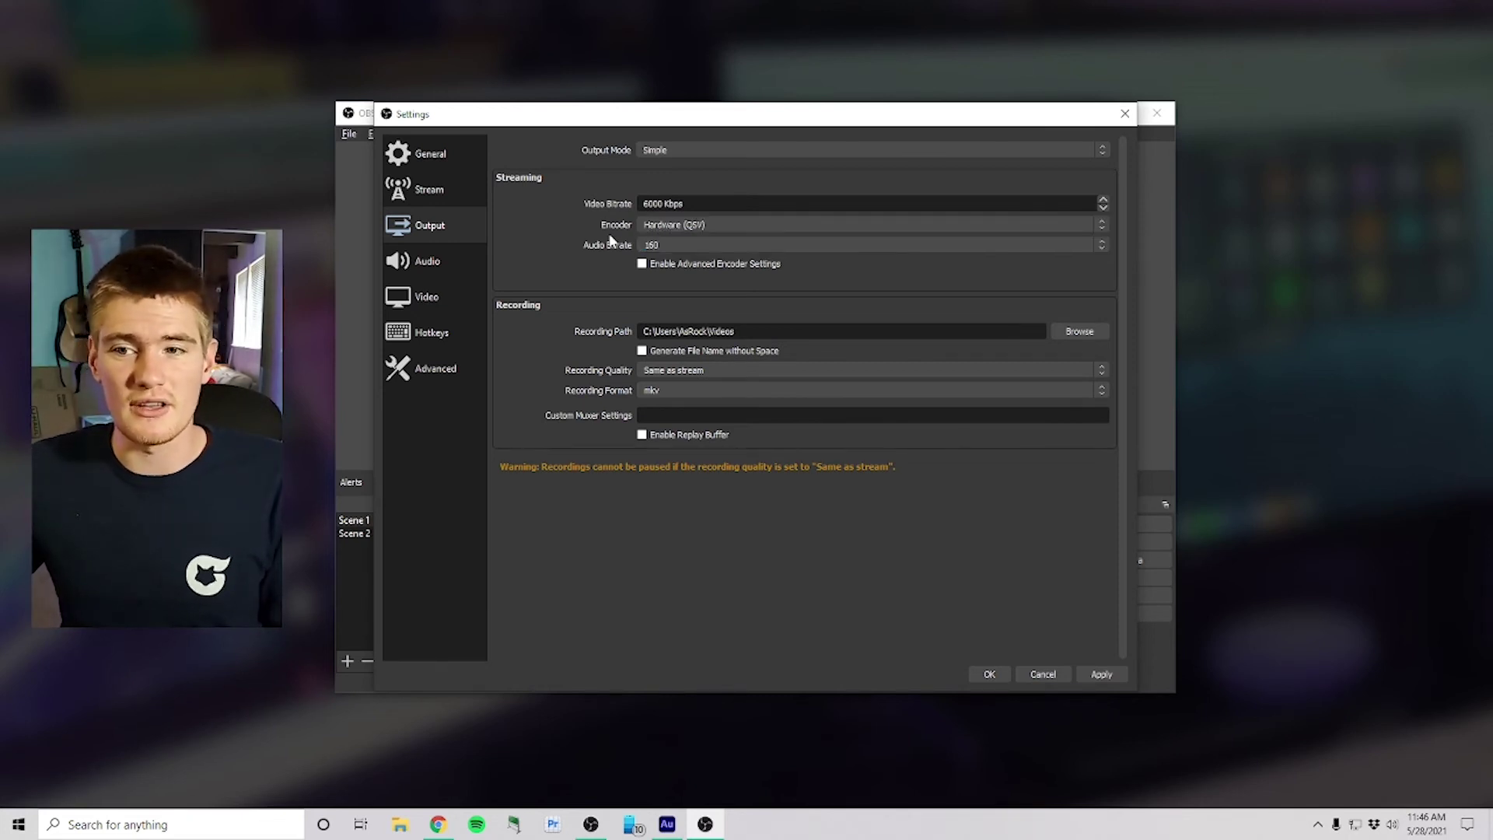
left_click(683, 244)
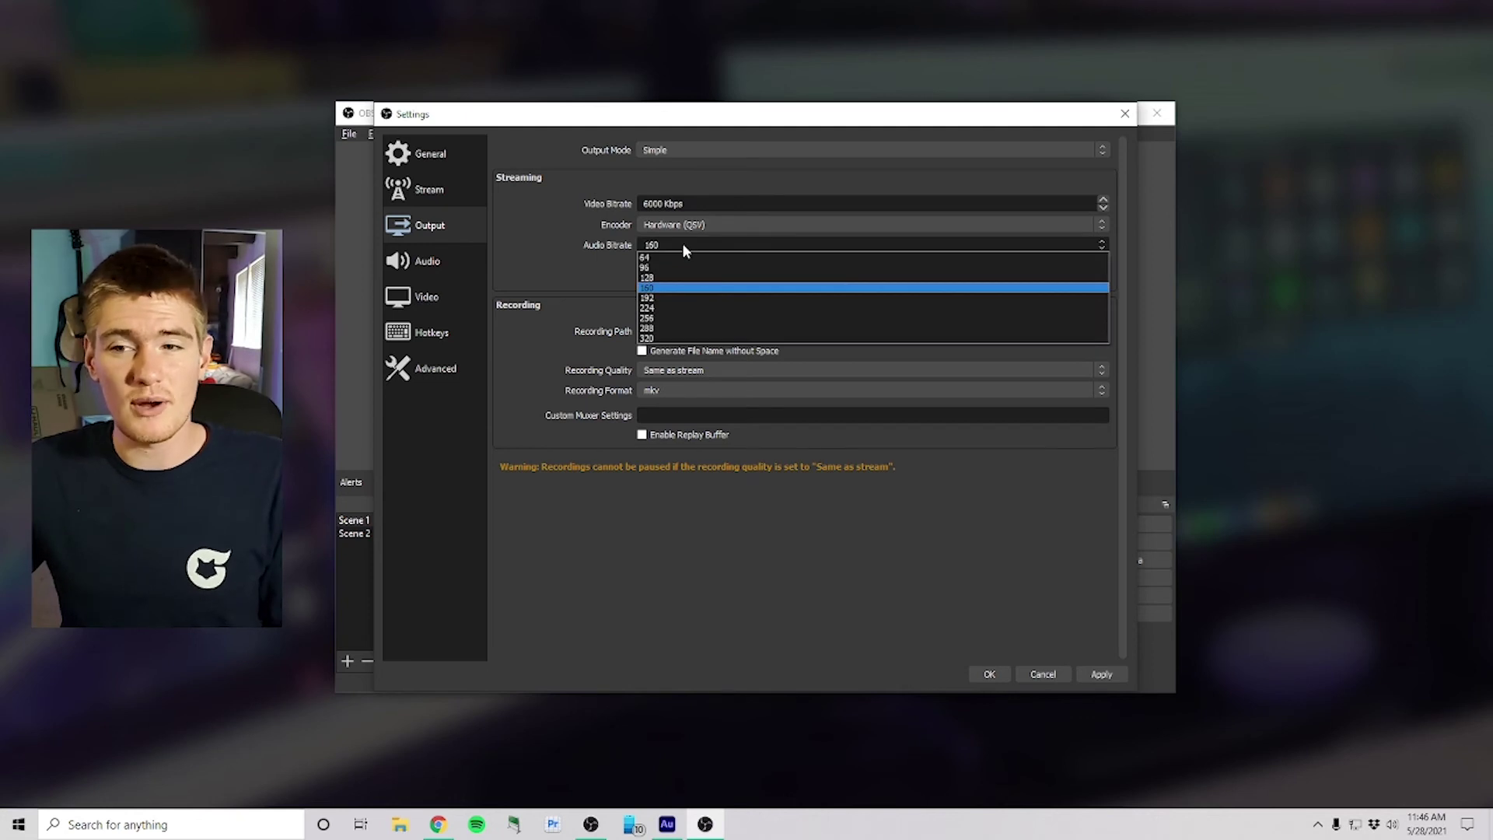
left_click(654, 288)
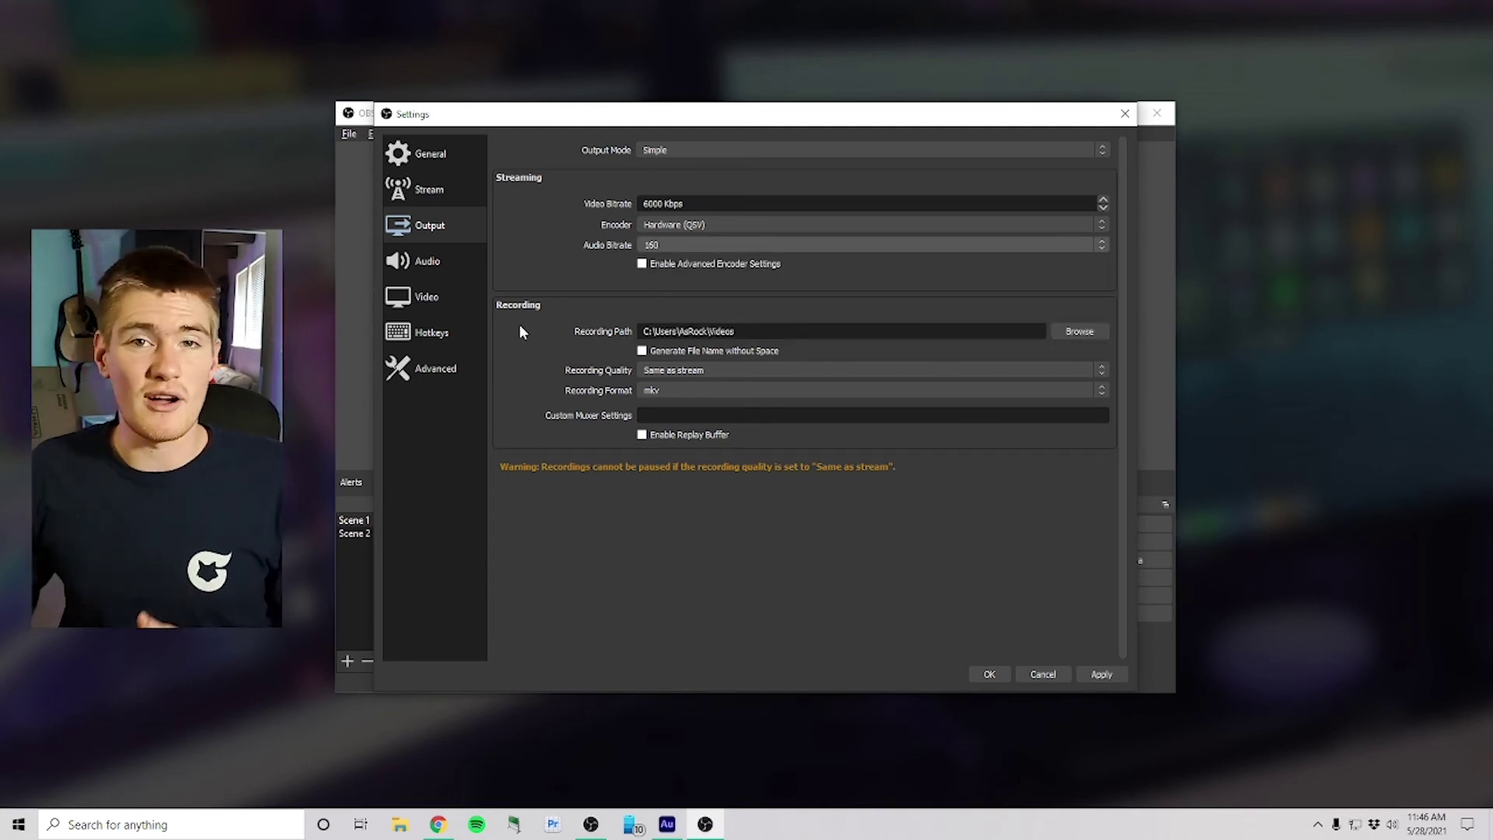
left_click(669, 390)
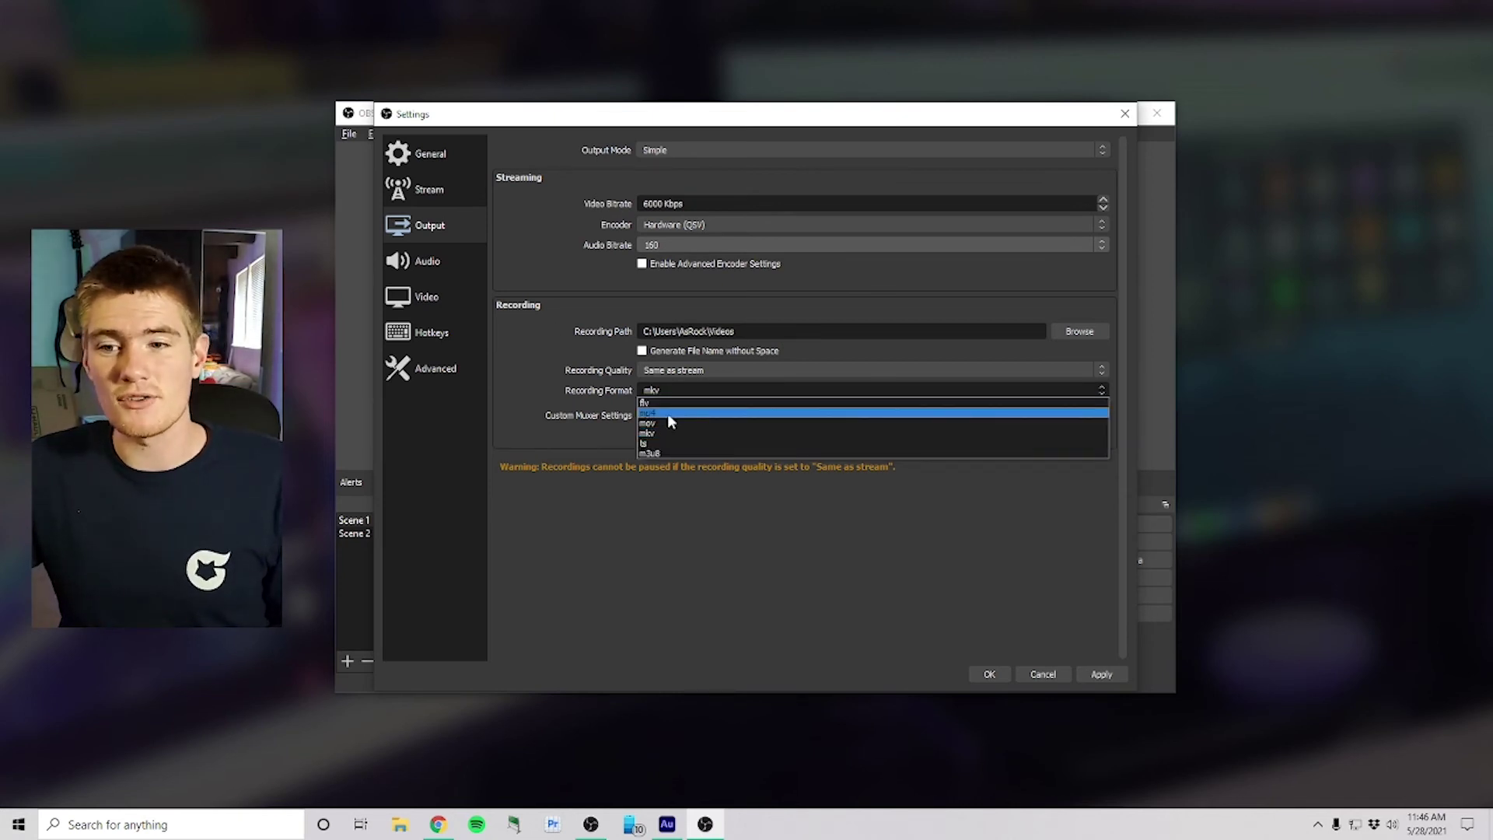
left_click(587, 412)
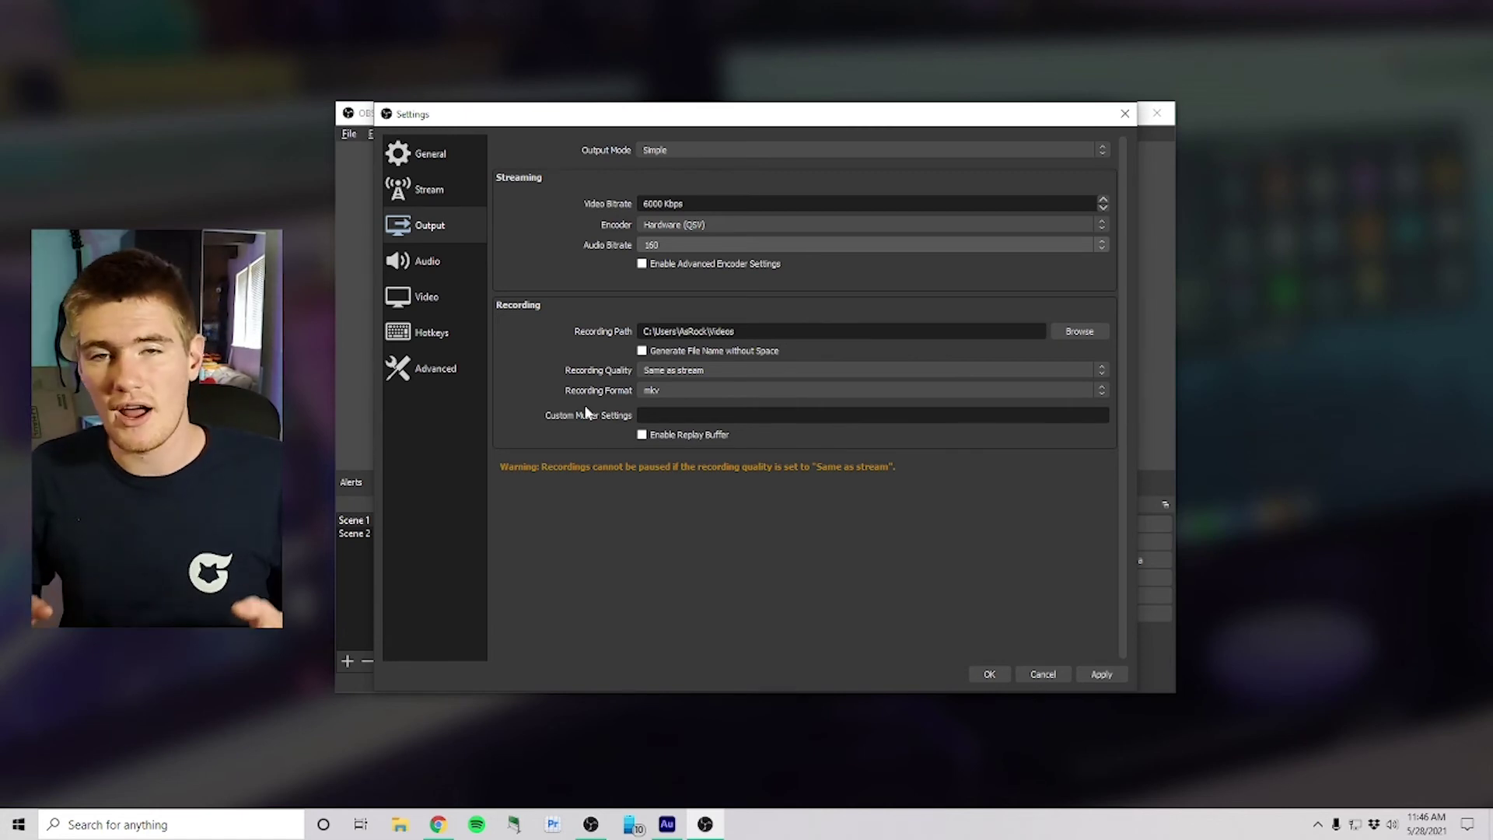
left_click(432, 268)
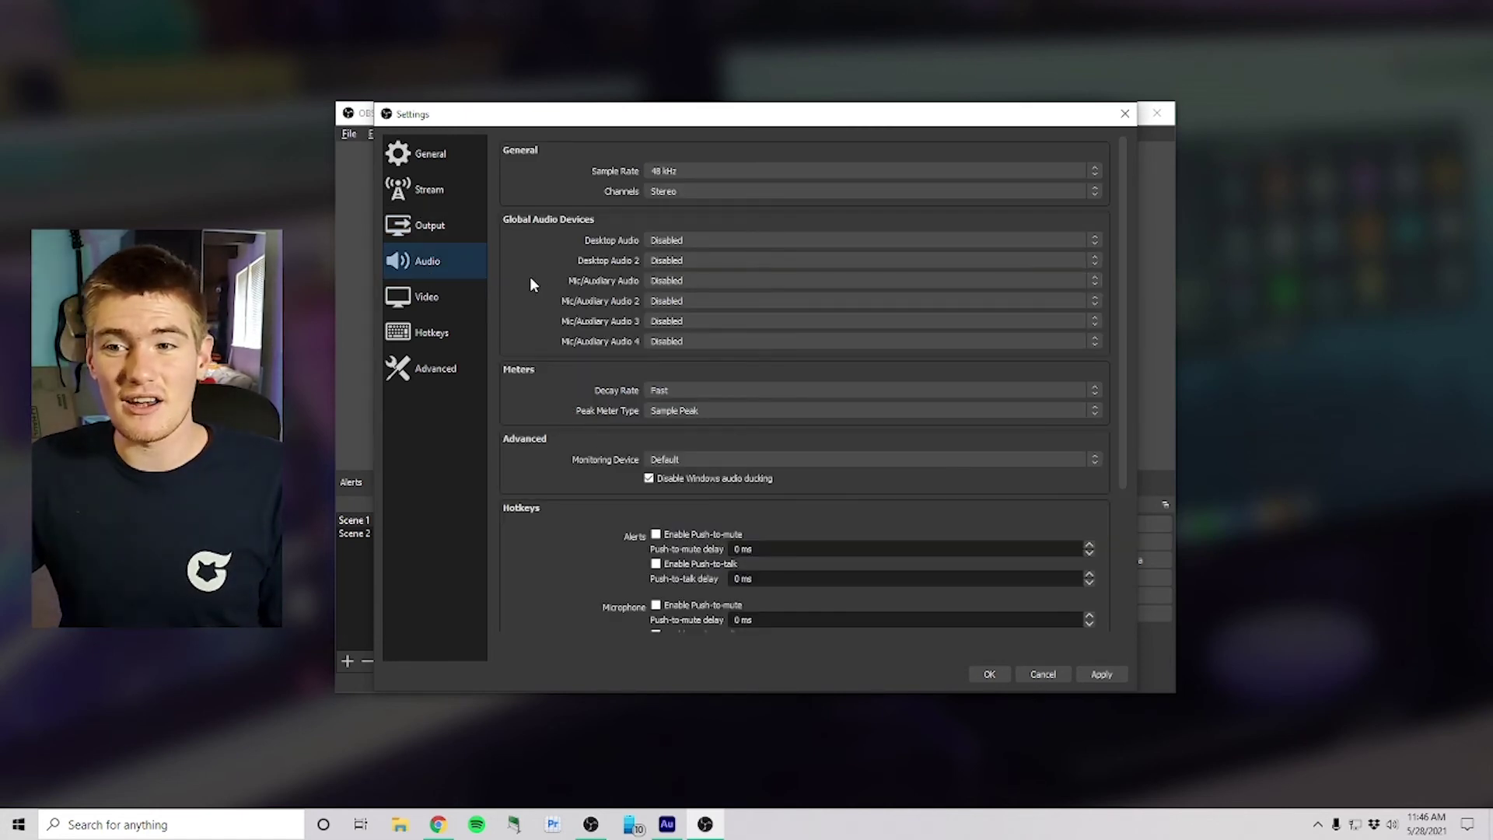
Step: Review the Video page: 1920x1080 canvas, 1280x720 output, Bicubic filter, 60 FPS
scroll(611, 369, "down", 1)
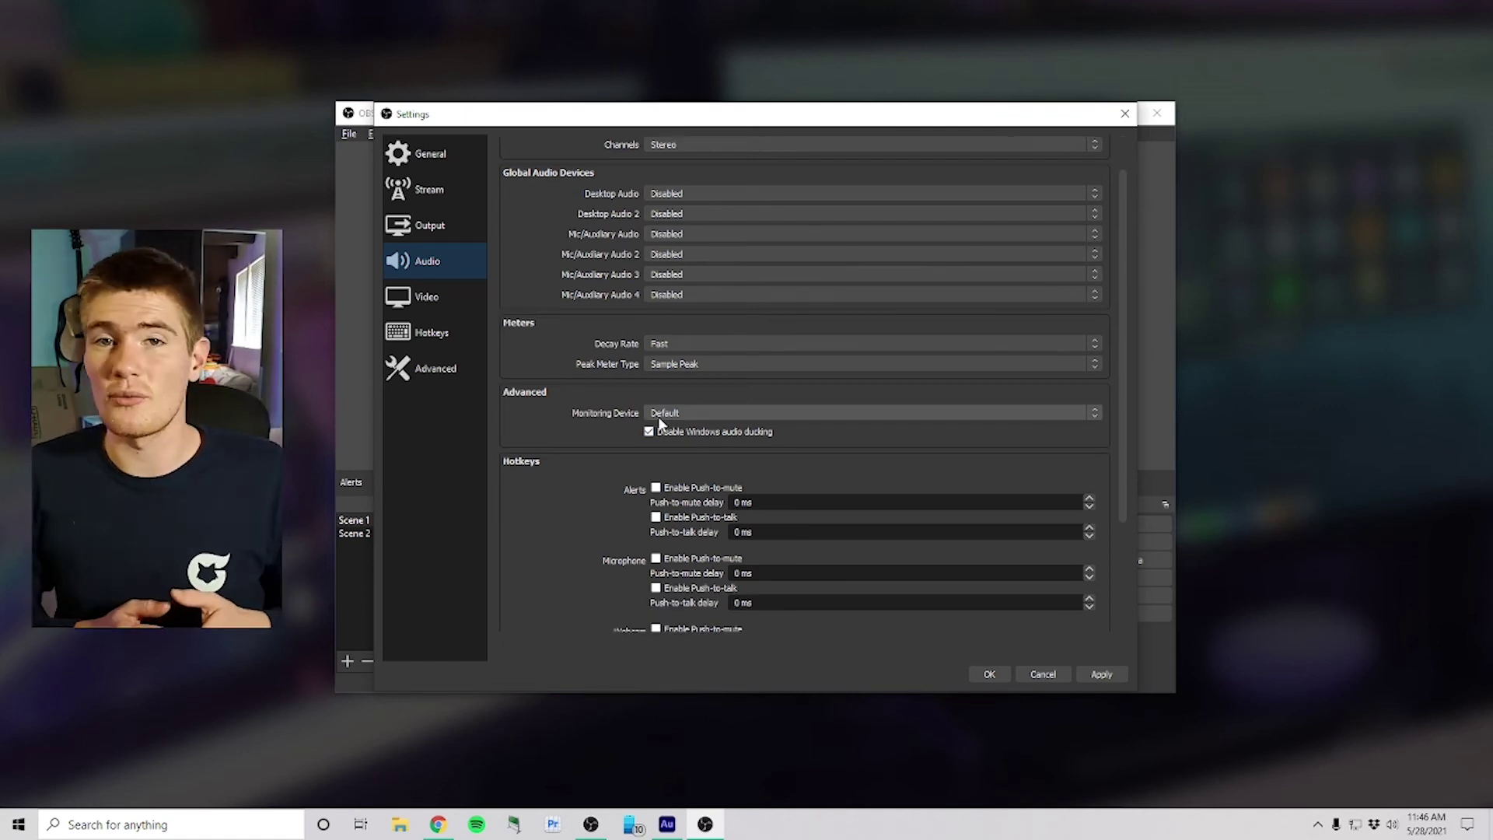
left_click(428, 297)
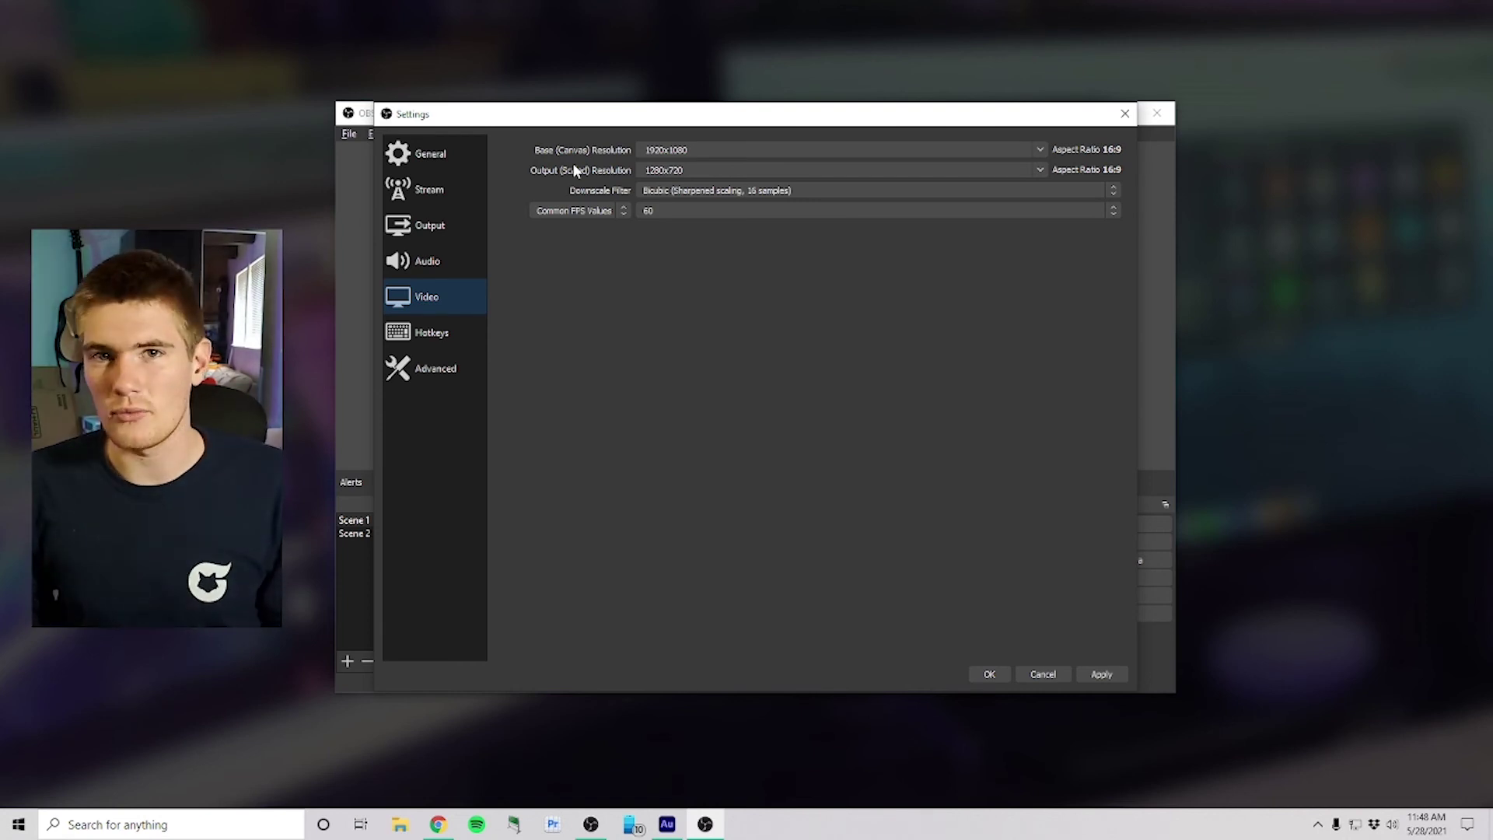
Step: Review the hotkey assignments using the Filter box, then view the Advanced settings page
left_click(434, 333)
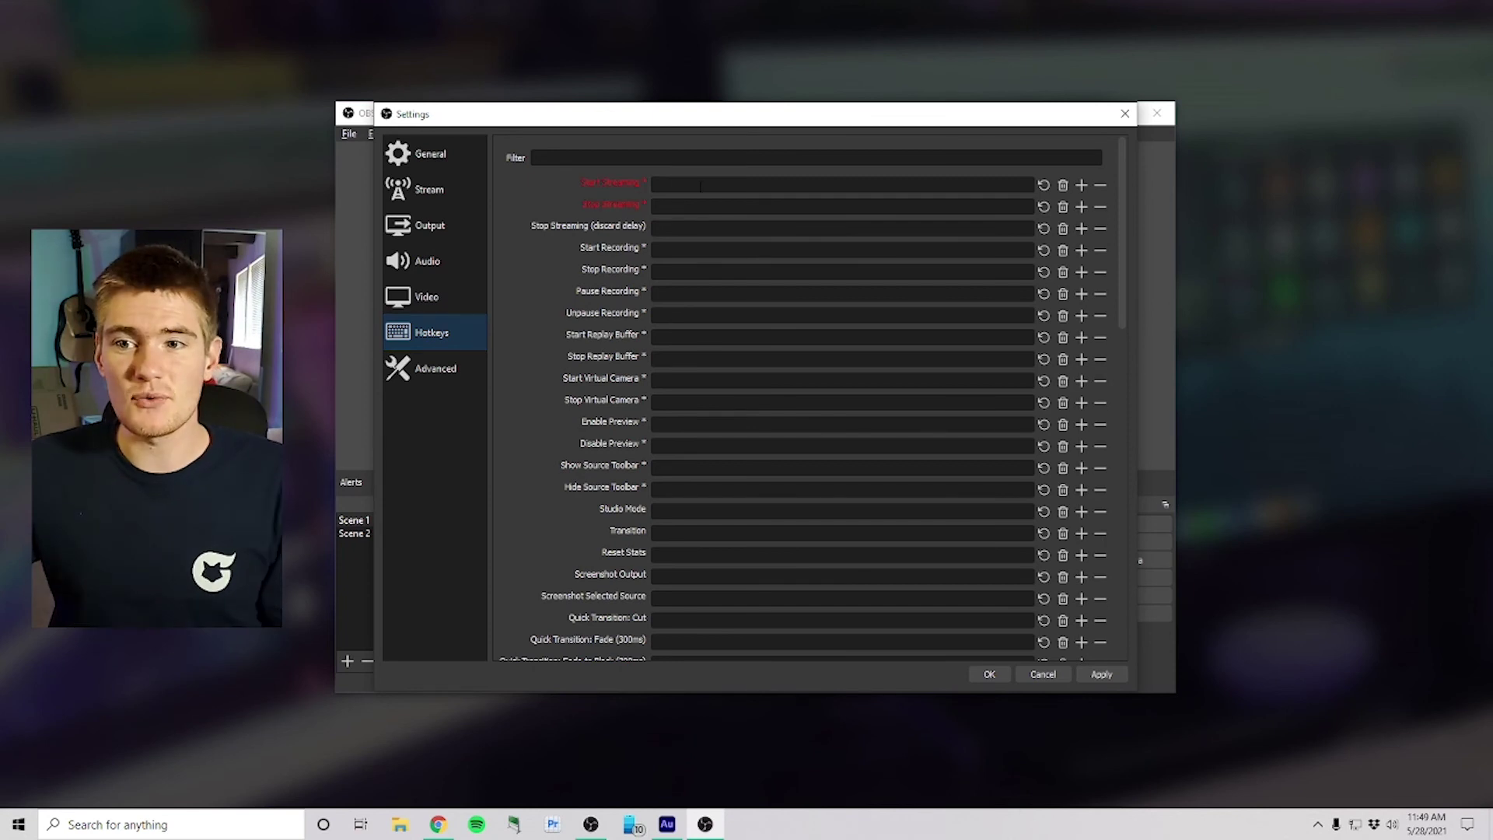
left_click(675, 159)
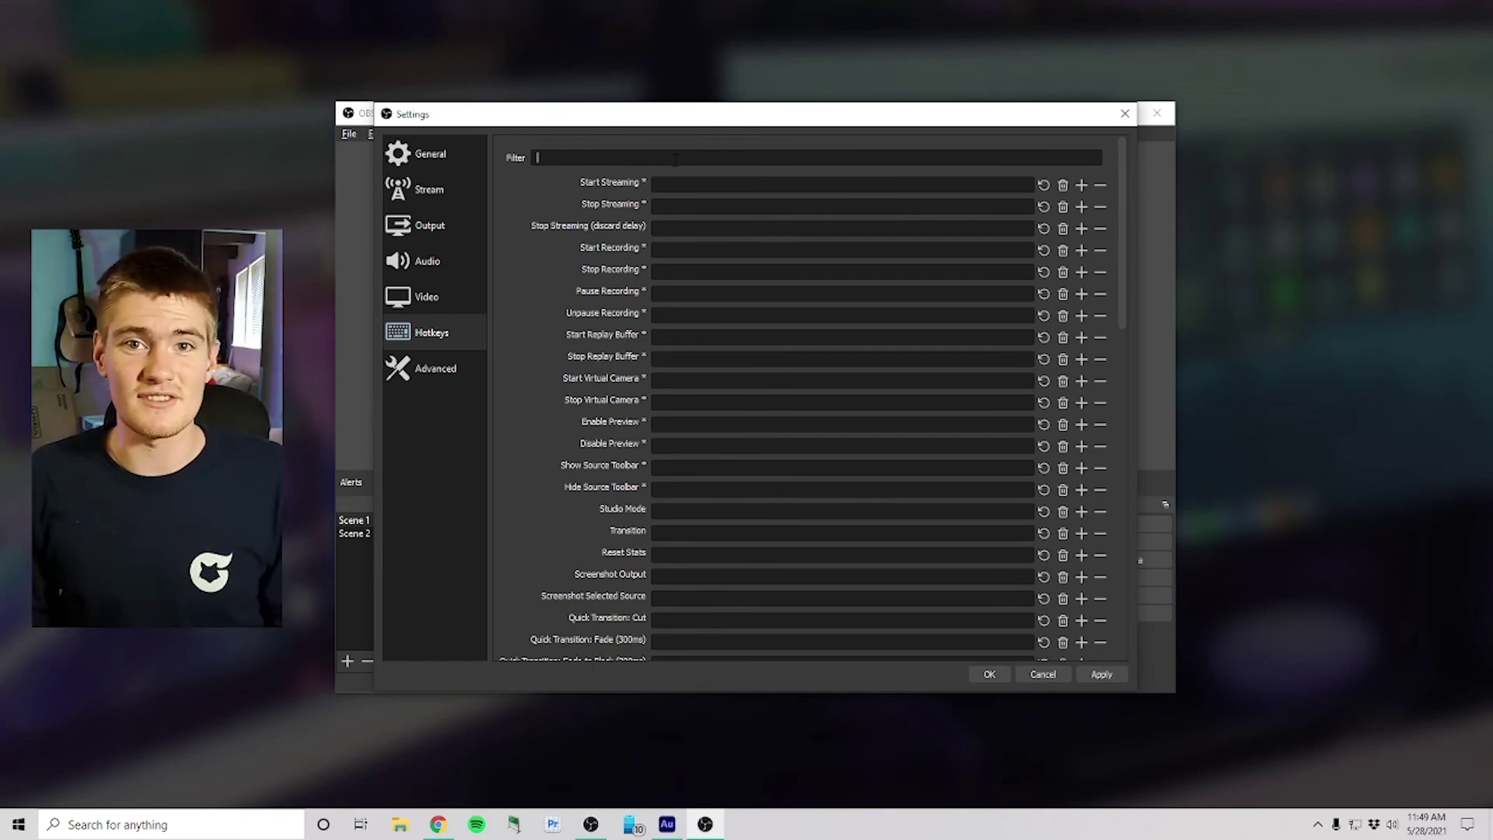
left_click(440, 372)
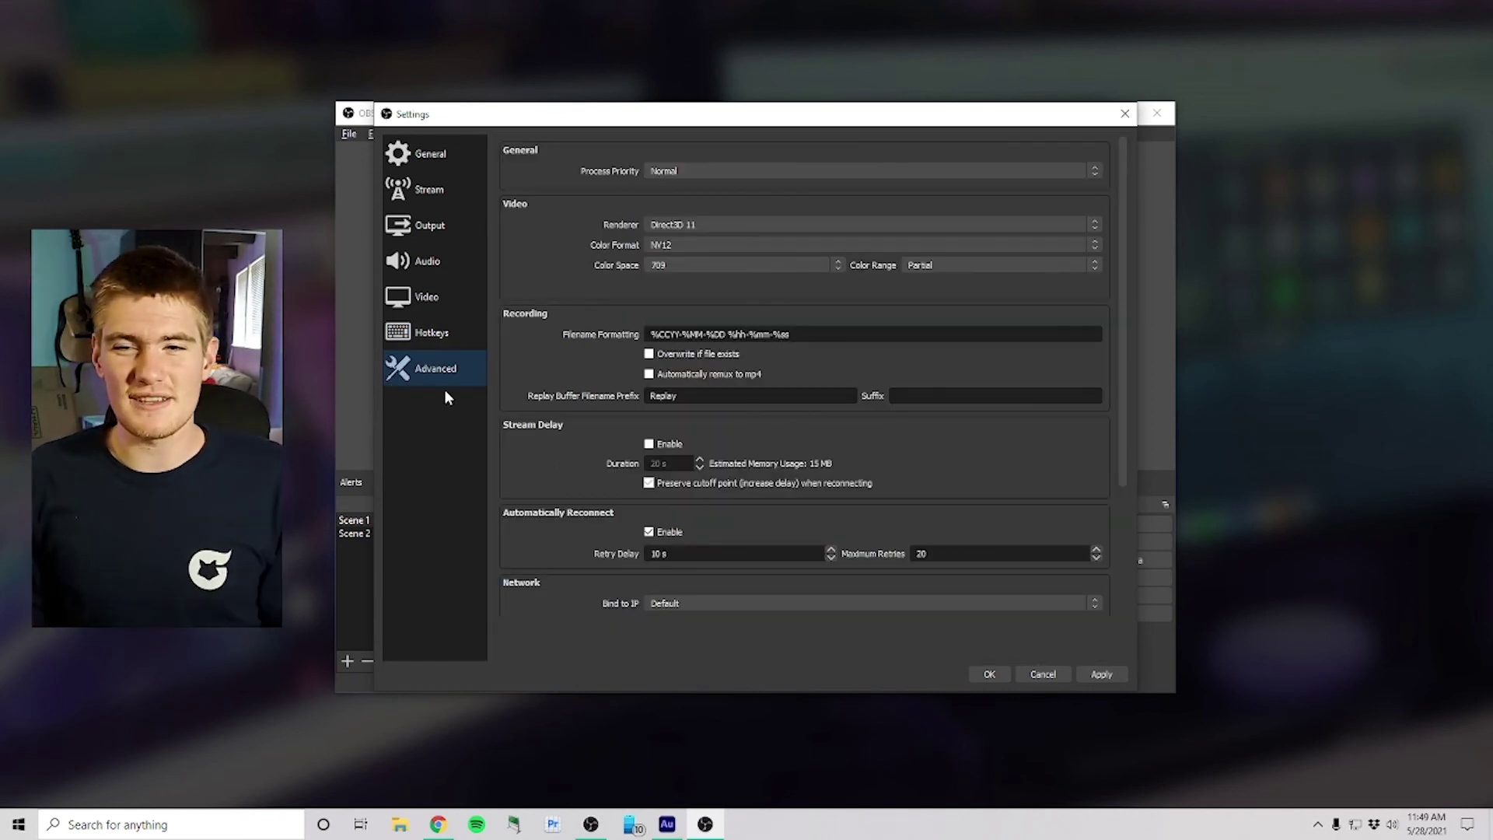